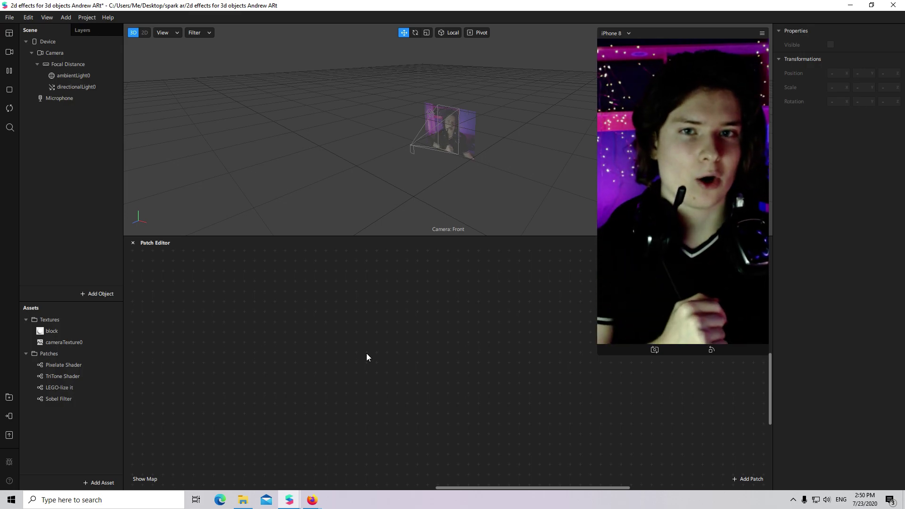
pyautogui.click(298, 498)
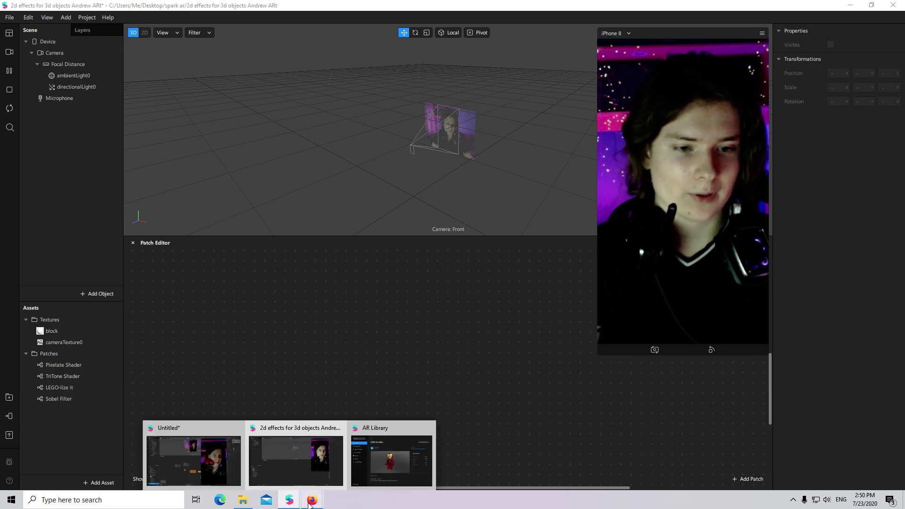
pyautogui.click(224, 459)
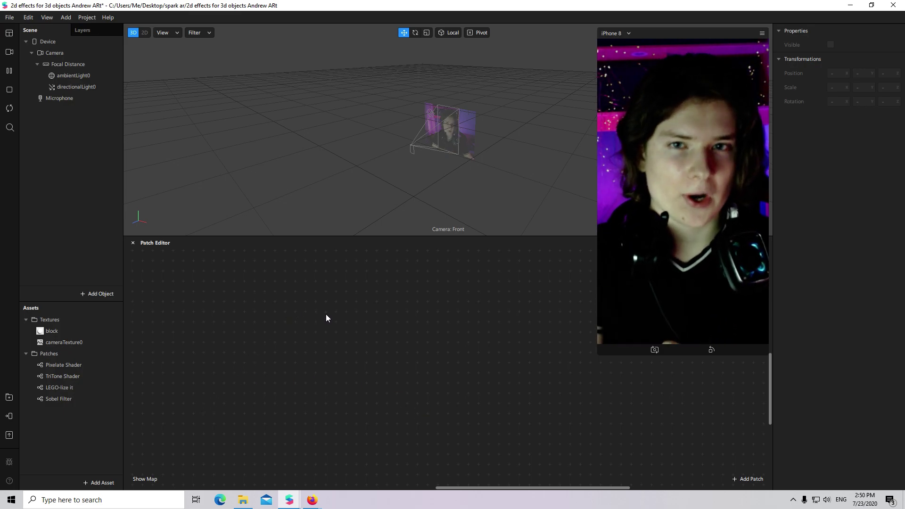
# Examine the properties of the block texture, the LEGO-lize it patch and the cameraTexture0 asset.
pyautogui.click(79, 334)
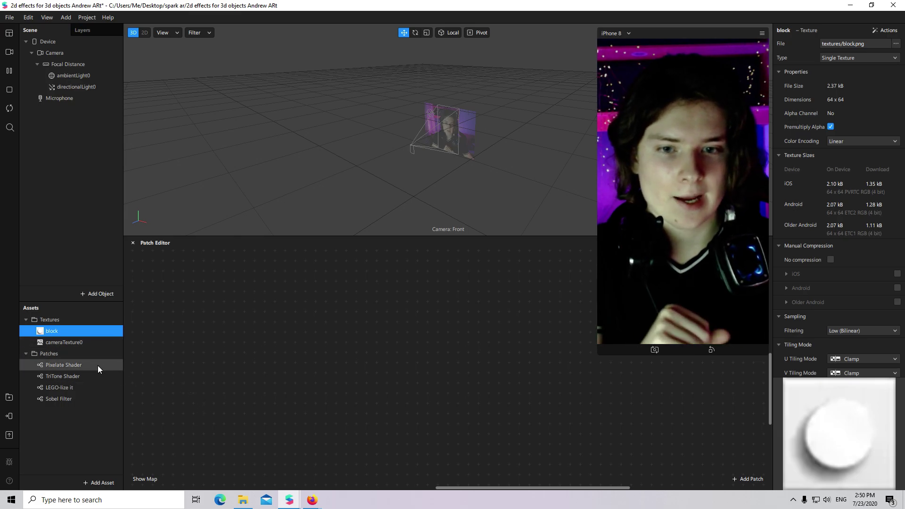
pyautogui.click(99, 386)
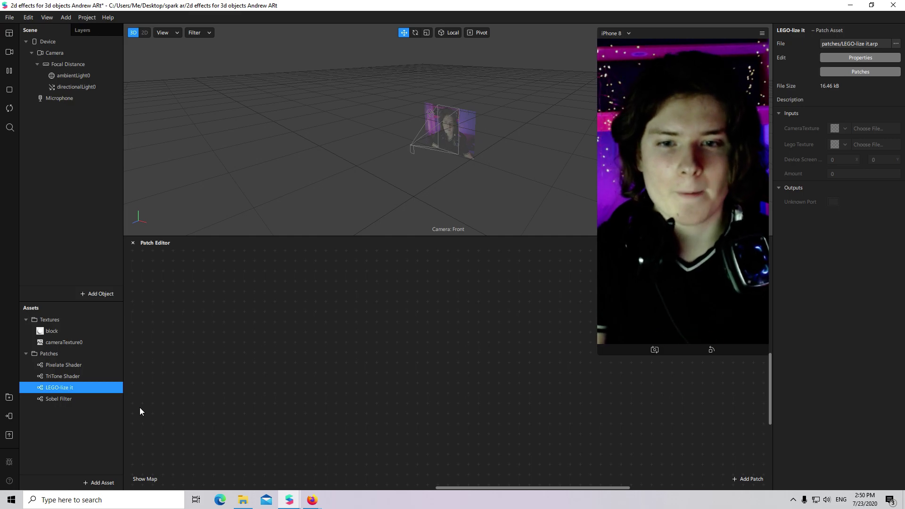
pyautogui.click(81, 343)
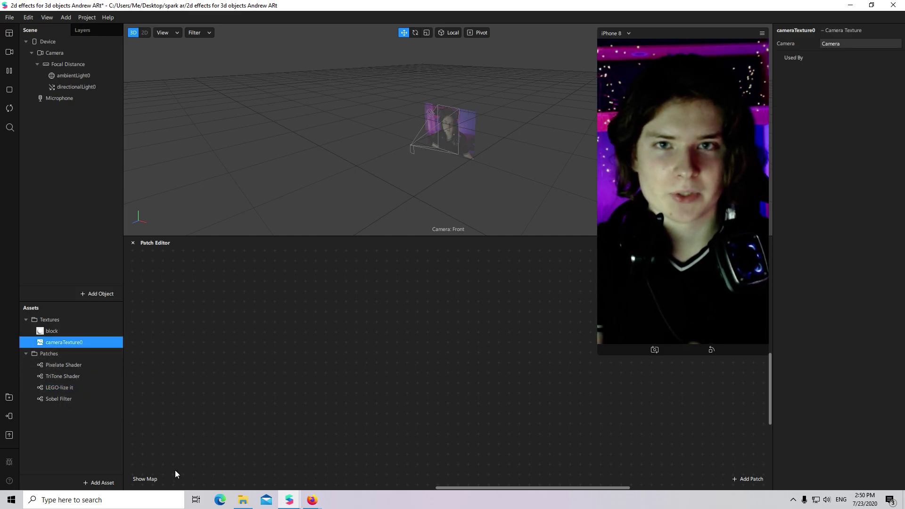
# Remove the camera's texture extraction and add it again, leaving the camera without segmentation.
pyautogui.click(54, 53)
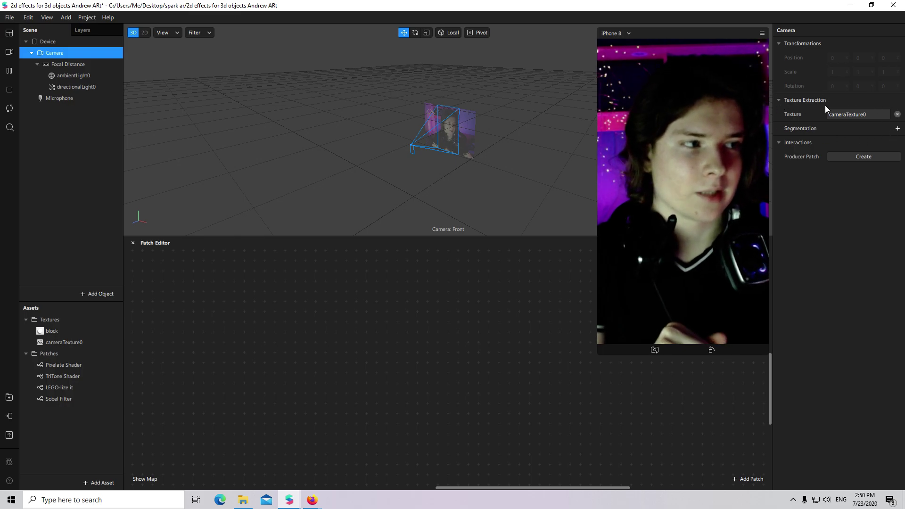
pyautogui.click(897, 129)
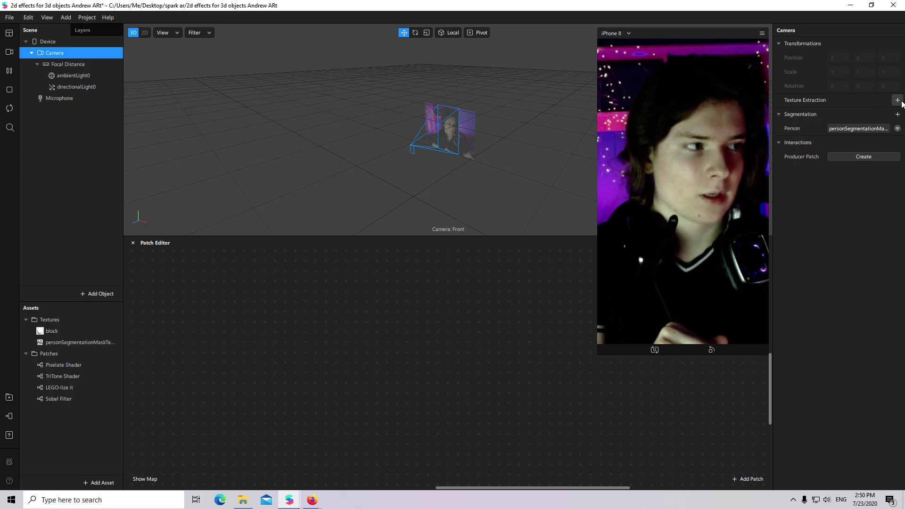
pyautogui.click(897, 143)
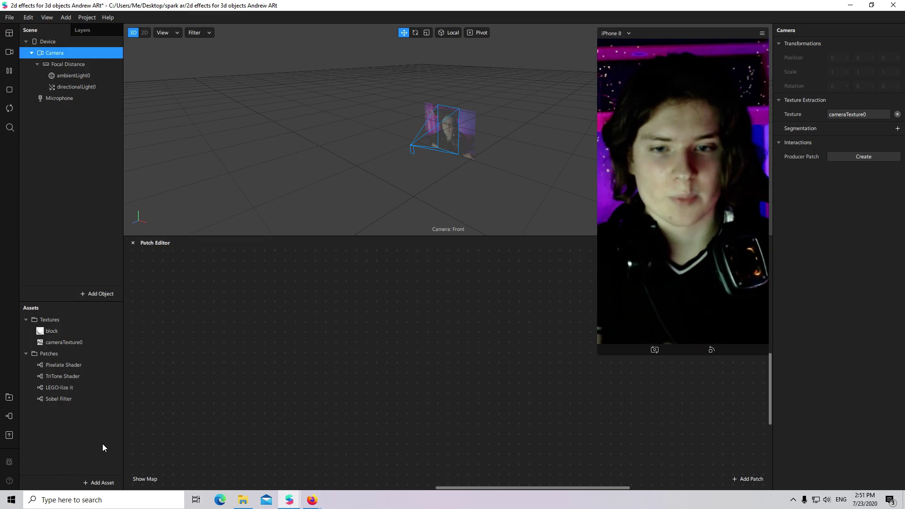
# Examine the properties of the Sobel Filter, TriTone Shader and Pixelate Shader patch assets.
pyautogui.click(68, 404)
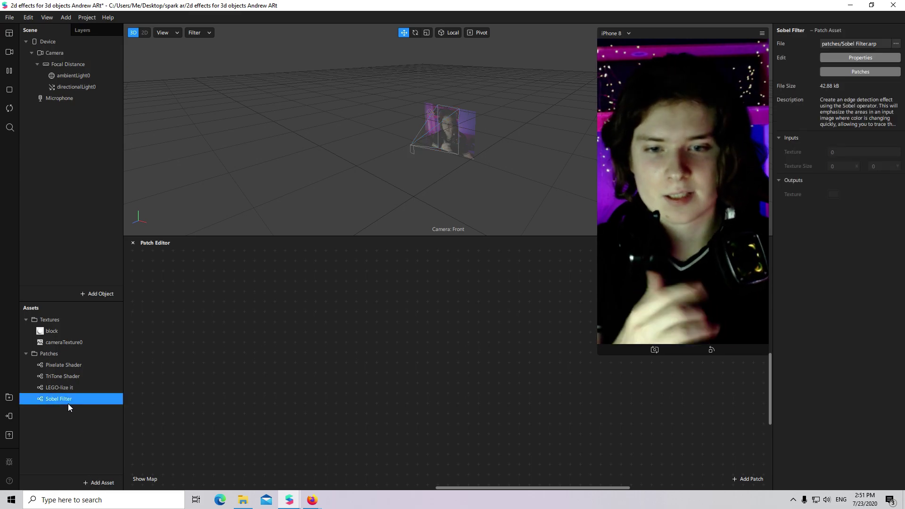
pyautogui.click(78, 380)
pyautogui.click(91, 366)
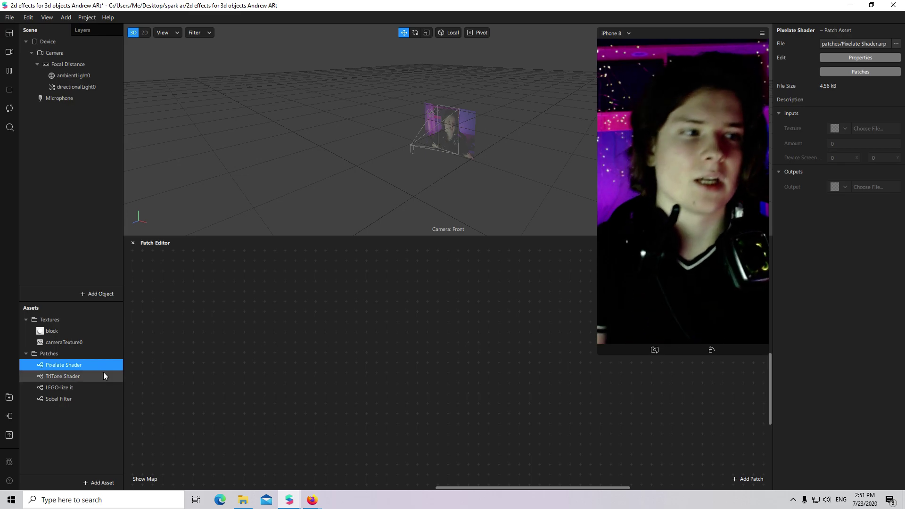
# Search the AR Library for "lego".
pyautogui.click(100, 483)
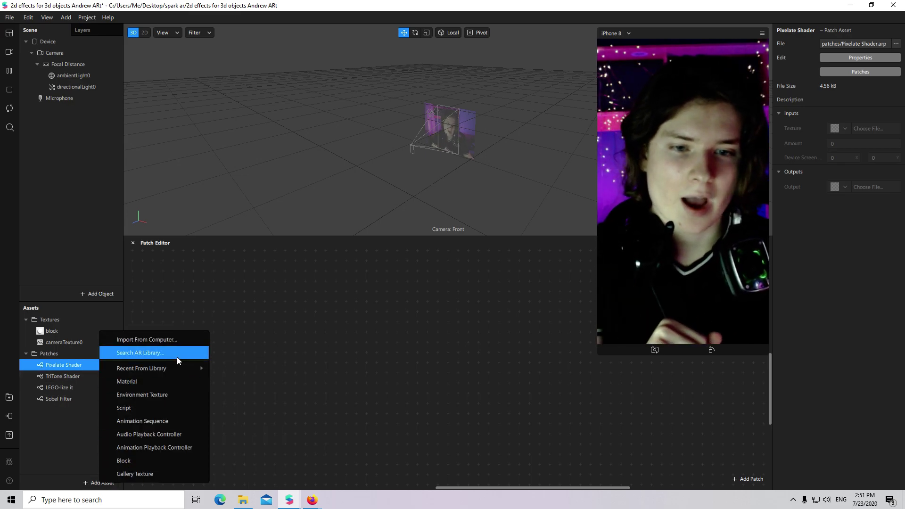
pyautogui.press('Escape')
pyautogui.moveTo(289, 499)
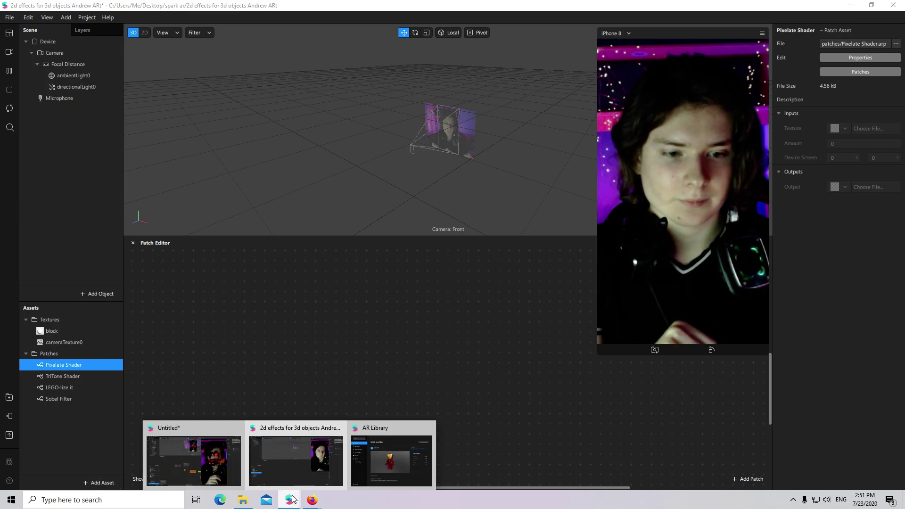
pyautogui.click(384, 462)
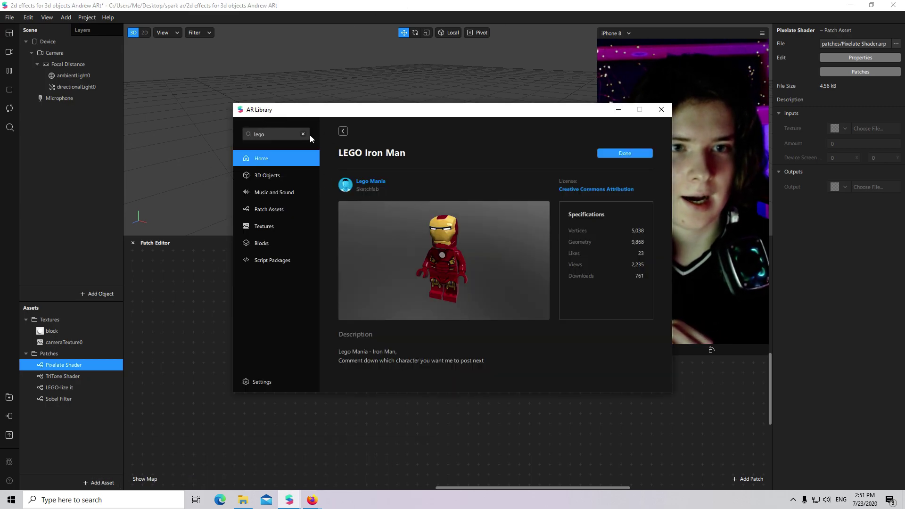
pyautogui.click(343, 131)
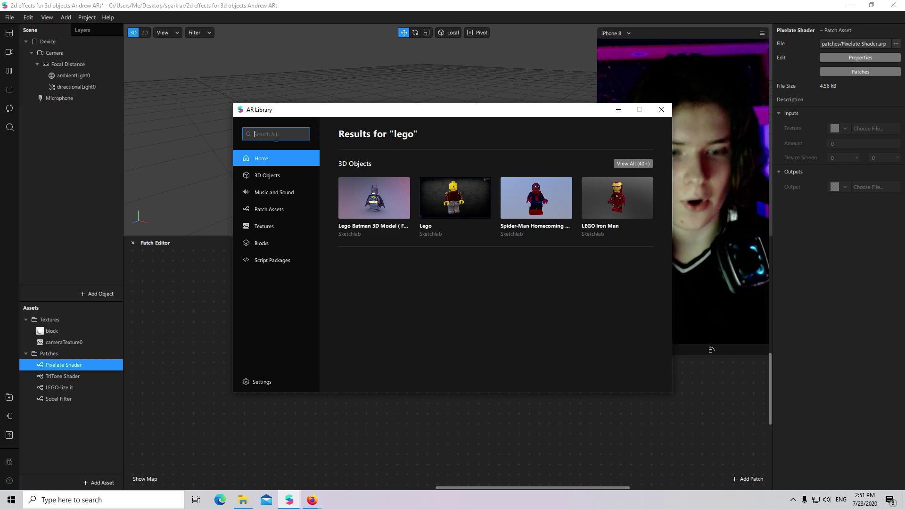
pyautogui.write('leg')
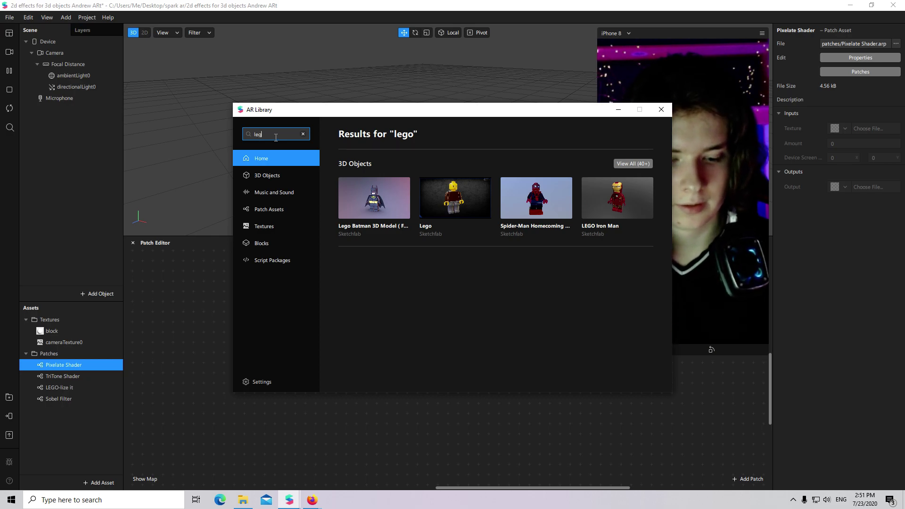
pyautogui.write('o')
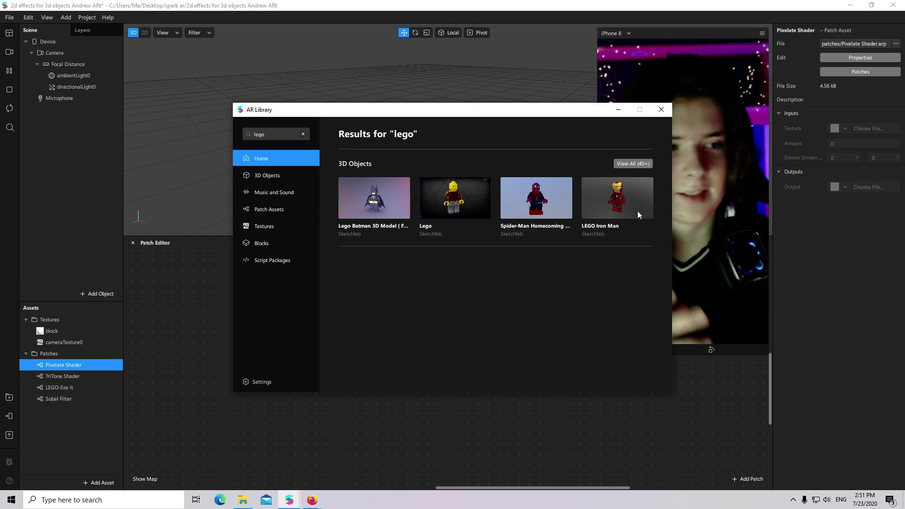
# Import the free LEGO Iron Man model from the AR Library and place it in the scene under Focal Distance.
pyautogui.click(637, 215)
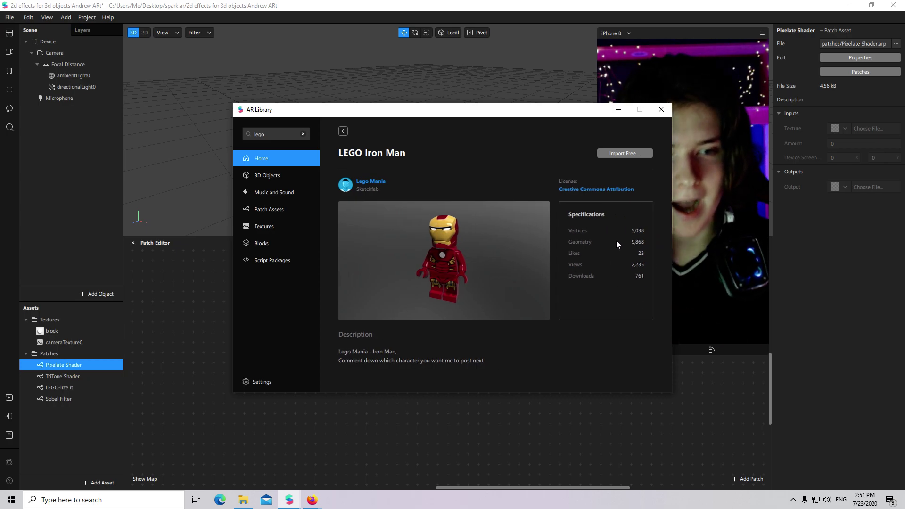
pyautogui.click(639, 154)
pyautogui.click(641, 161)
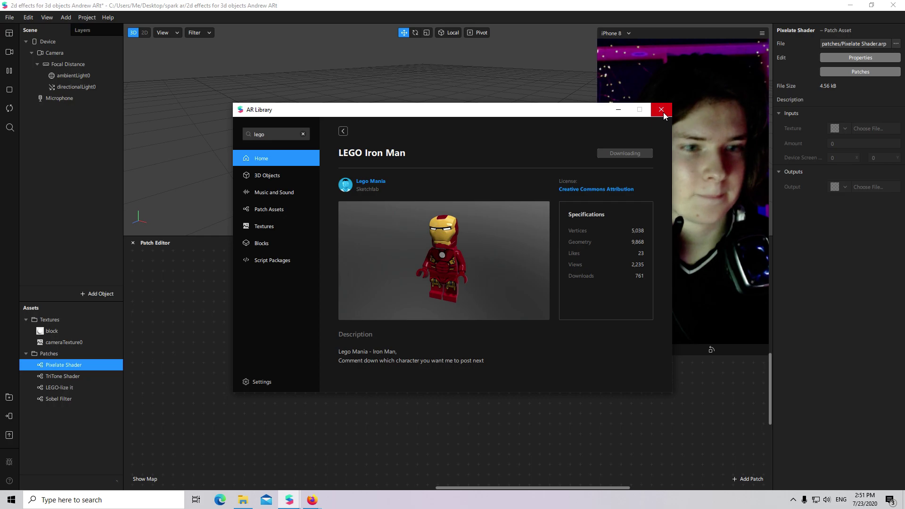
pyautogui.click(662, 112)
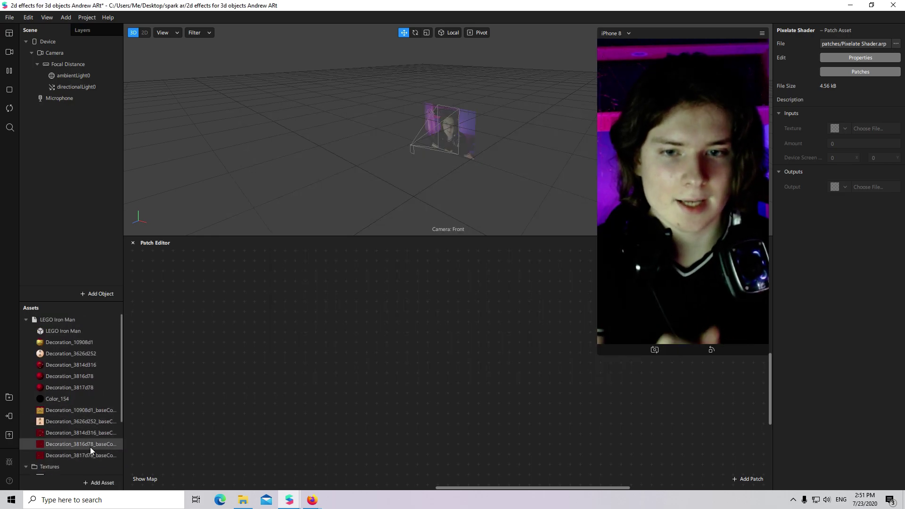
pyautogui.click(25, 319)
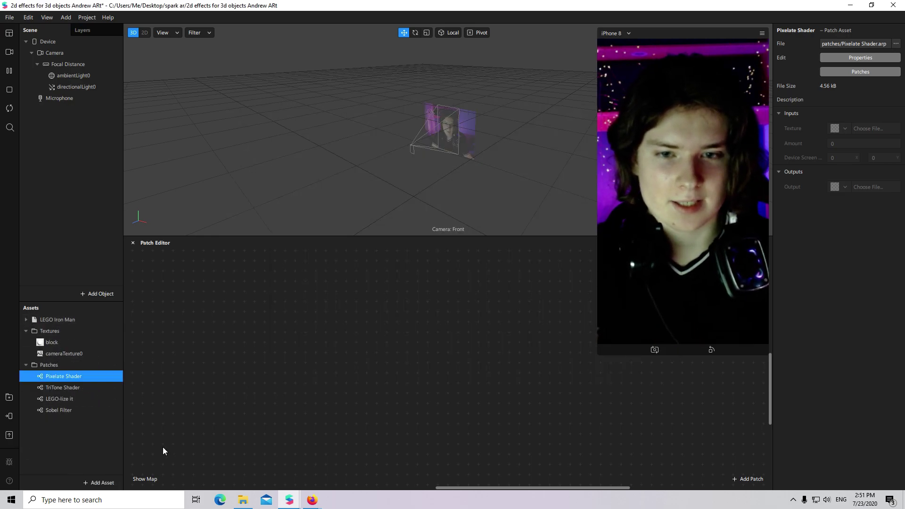
pyautogui.moveTo(61, 320); pyautogui.dragTo(91, 64)
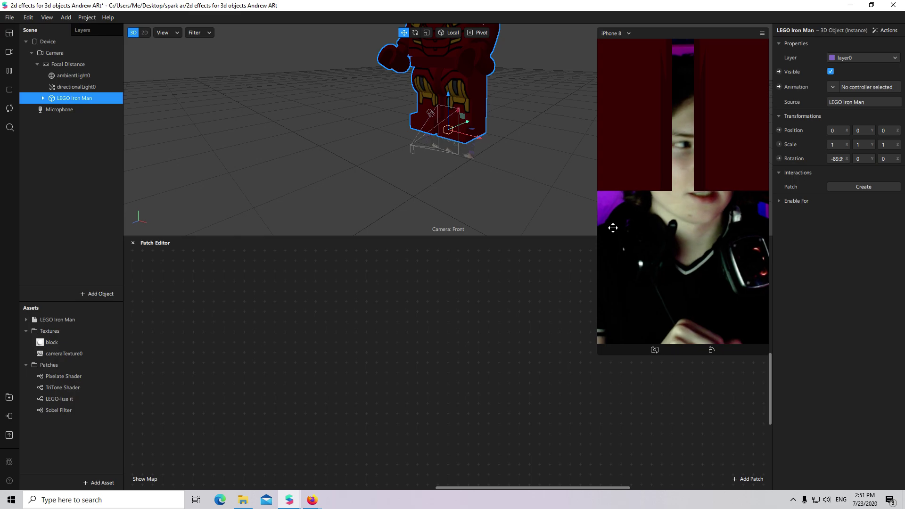
# Set the LEGO Iron Man object's scale to 0.1 on all three axes and move it down to about -0.21 on Y.
pyautogui.click(841, 145)
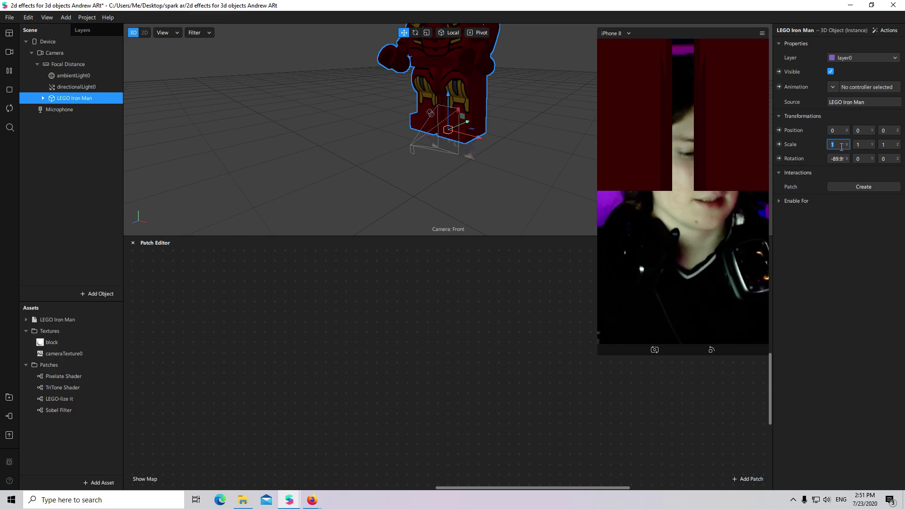
pyautogui.write('0')
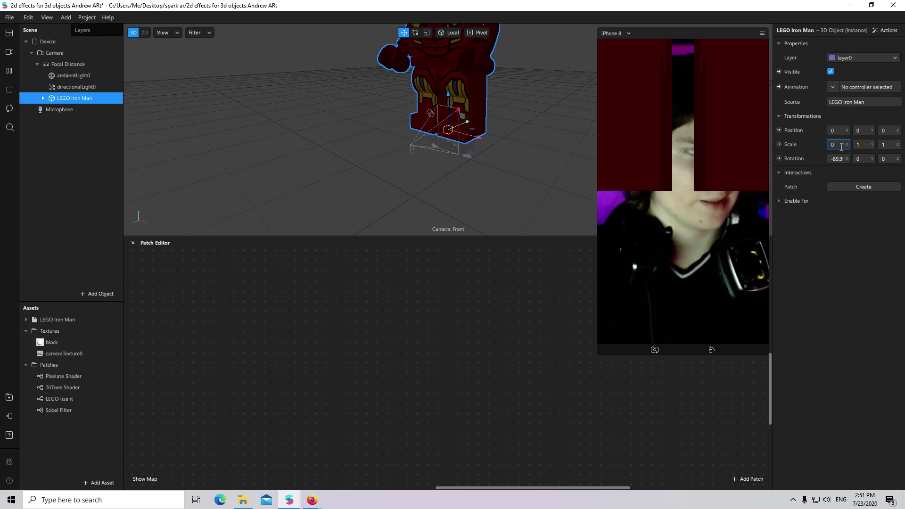
pyautogui.write('.1')
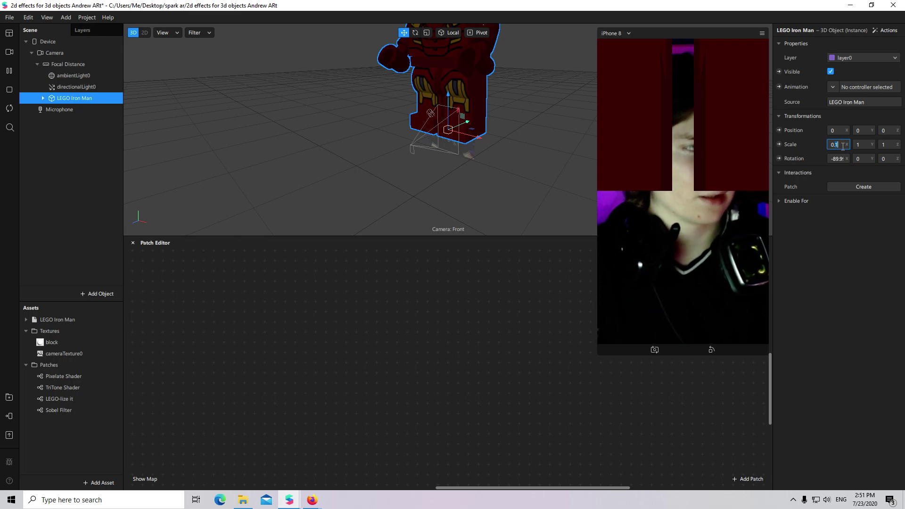
pyautogui.press('Tab')
pyautogui.write('0.1')
pyautogui.press('Tab')
pyautogui.write('0.1')
pyautogui.click(888, 158)
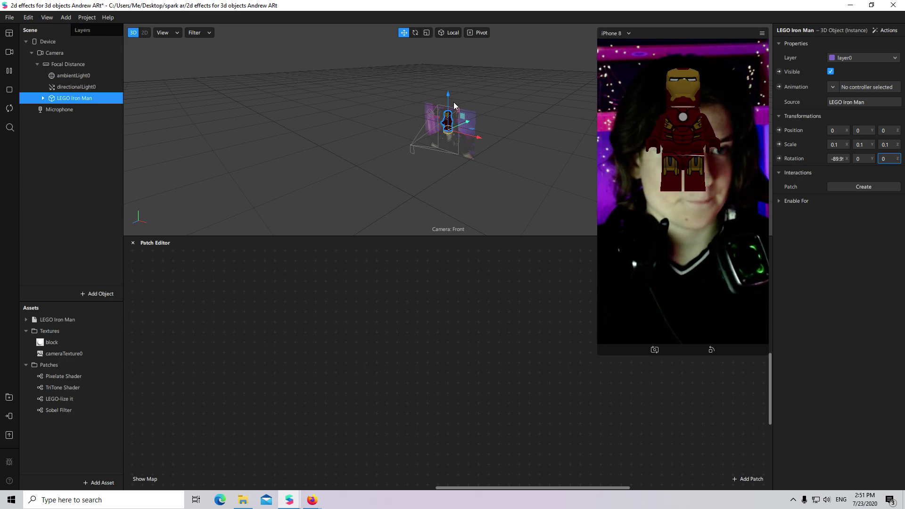
pyautogui.moveTo(451, 104); pyautogui.dragTo(453, 123)
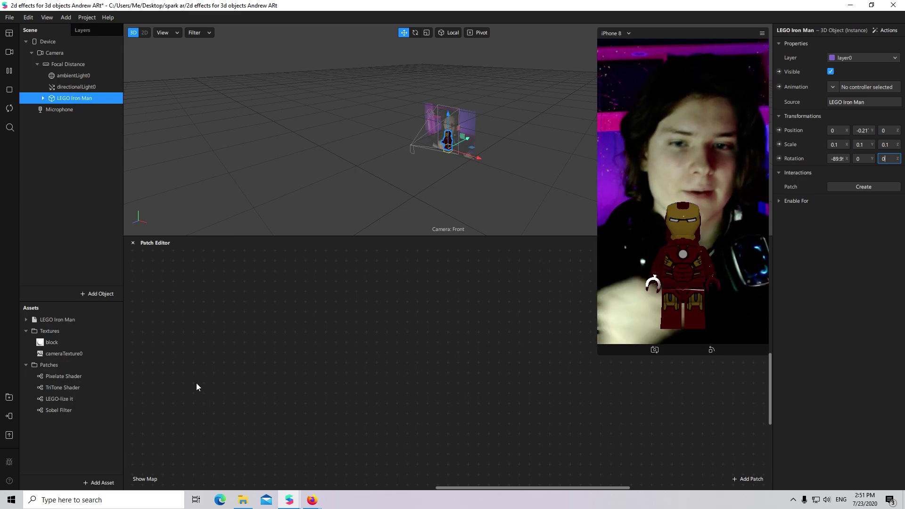
# Set the shader type of all six LEGO Iron Man materials, from Decoration_10908d1 through Color_154, to Flat.
pyautogui.click(26, 320)
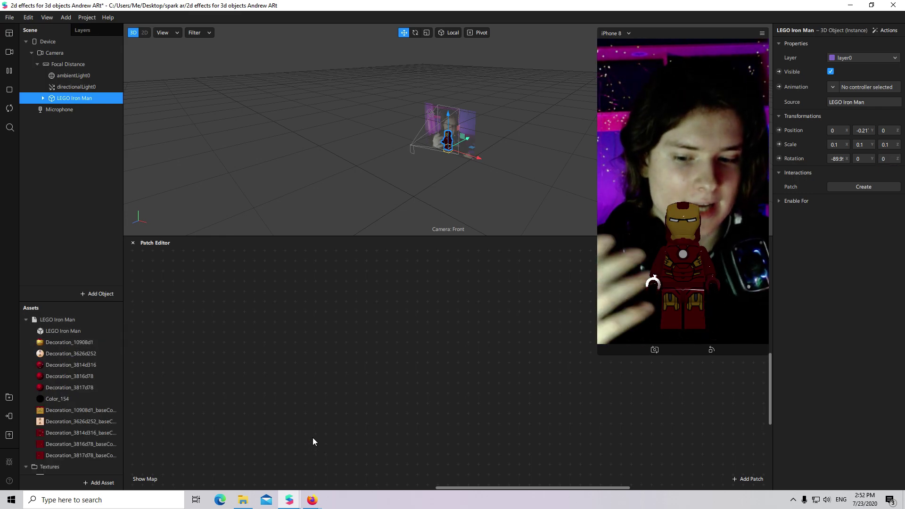
pyautogui.click(99, 332)
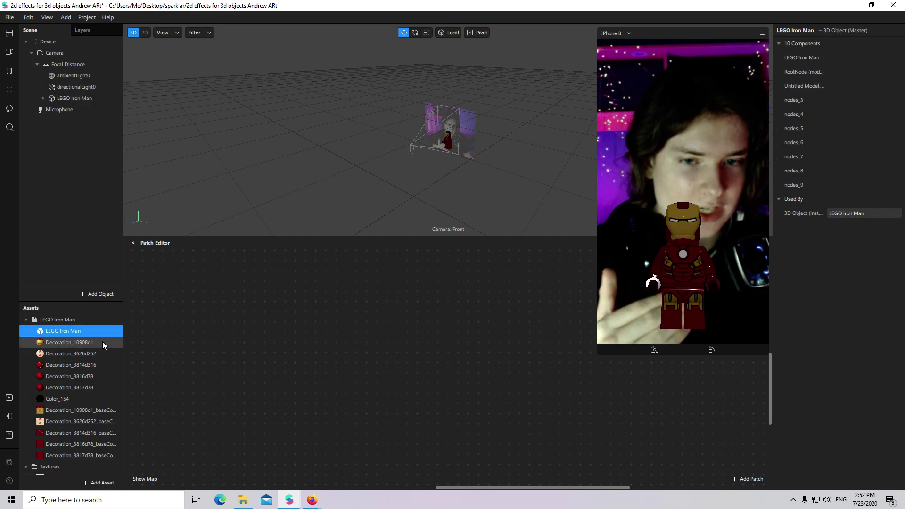
pyautogui.click(102, 341)
pyautogui.click(105, 353)
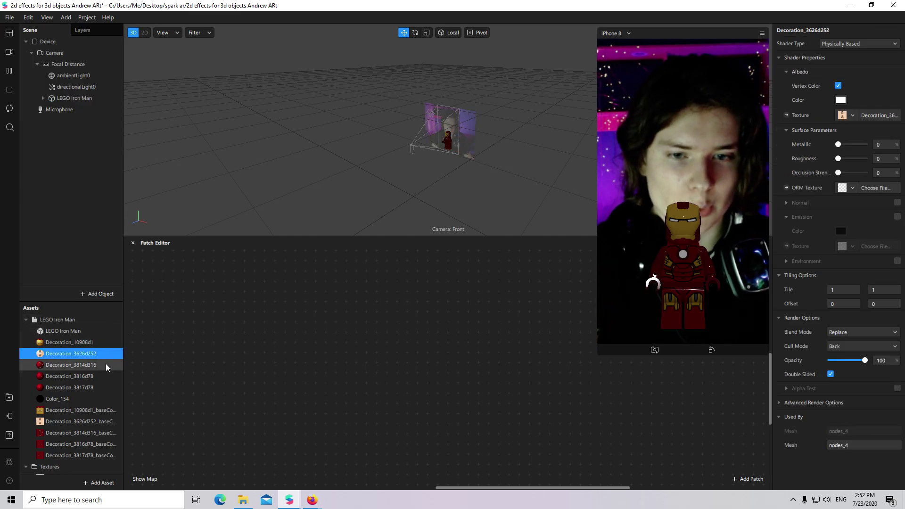
pyautogui.click(102, 364)
pyautogui.click(100, 376)
pyautogui.click(87, 387)
pyautogui.click(77, 398)
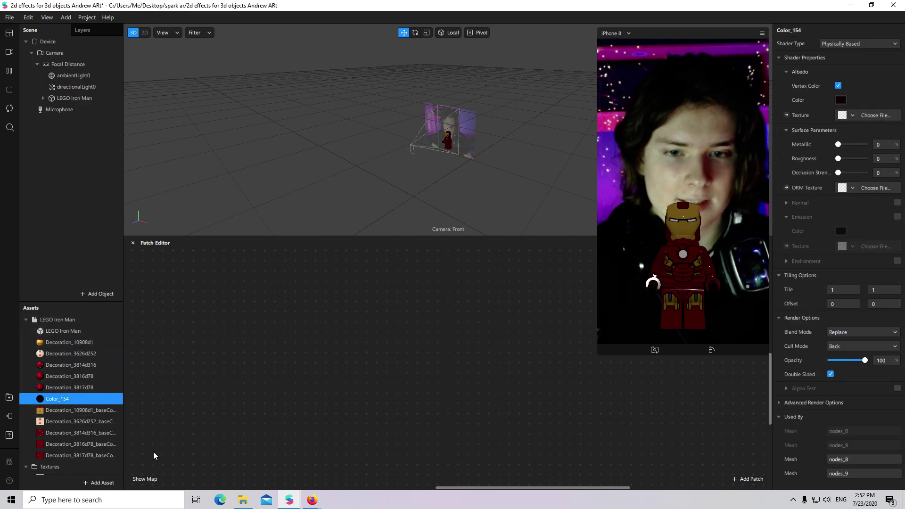
pyautogui.keyDown('shift'); pyautogui.click(113, 343); pyautogui.keyUp('shift')
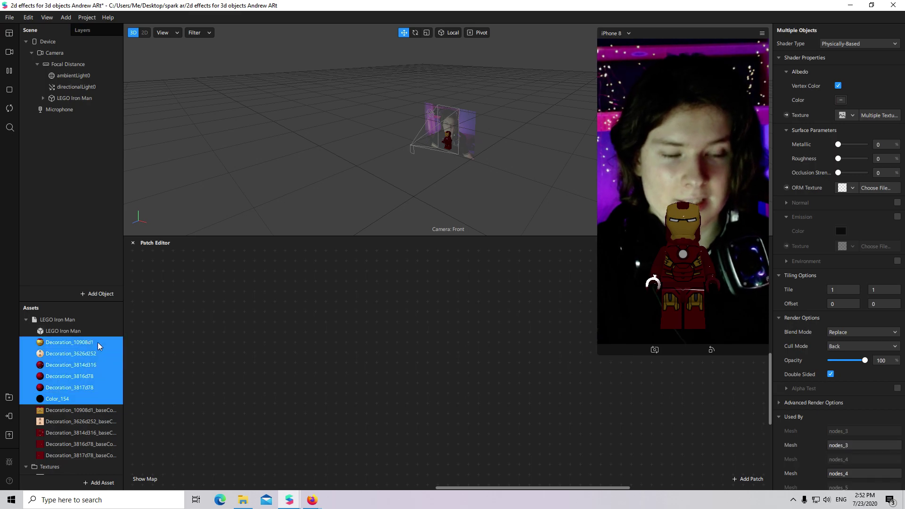
pyautogui.click(844, 46)
pyautogui.click(855, 44)
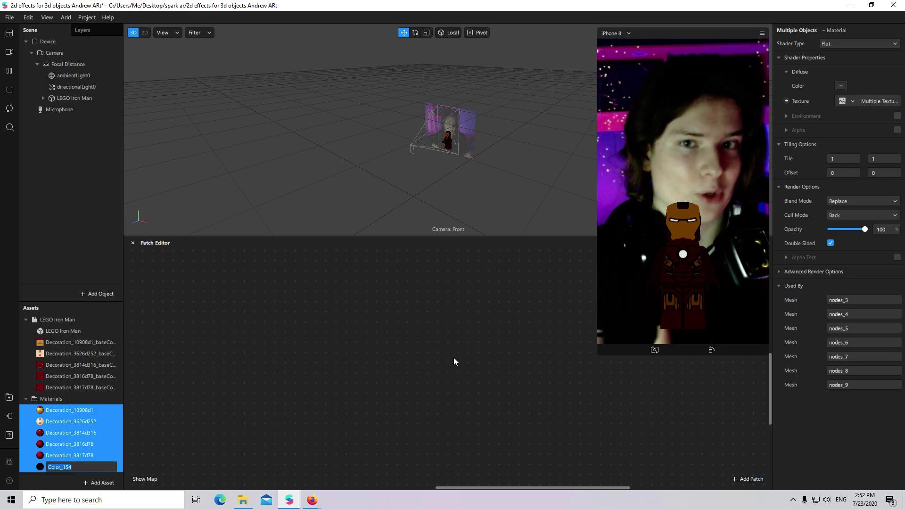
# Create the default render pipeline for the device and enlarge the Patch Editor to make room for the patches.
pyautogui.click(63, 42)
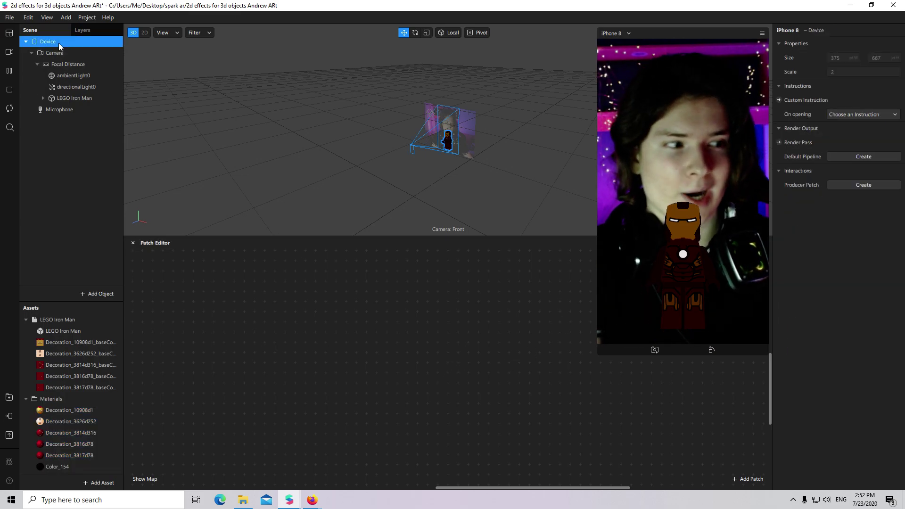
pyautogui.click(858, 161)
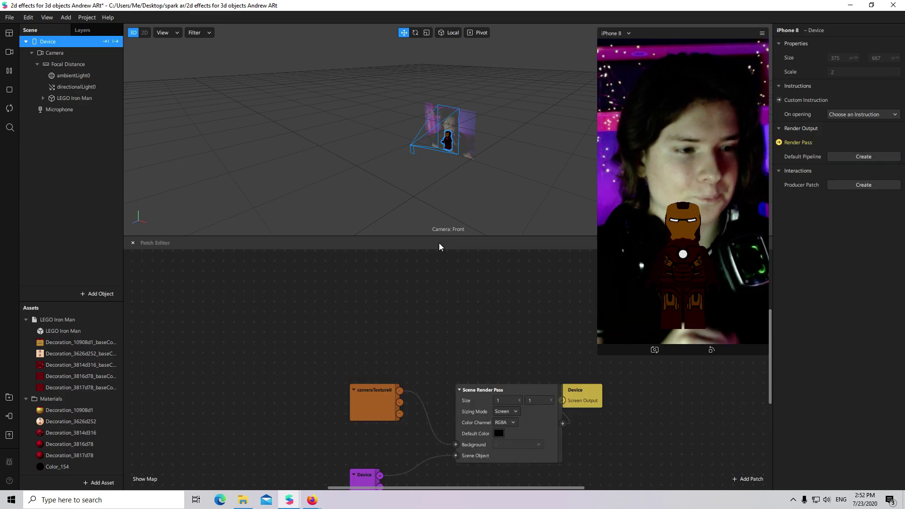
pyautogui.moveTo(460, 237); pyautogui.dragTo(494, 160)
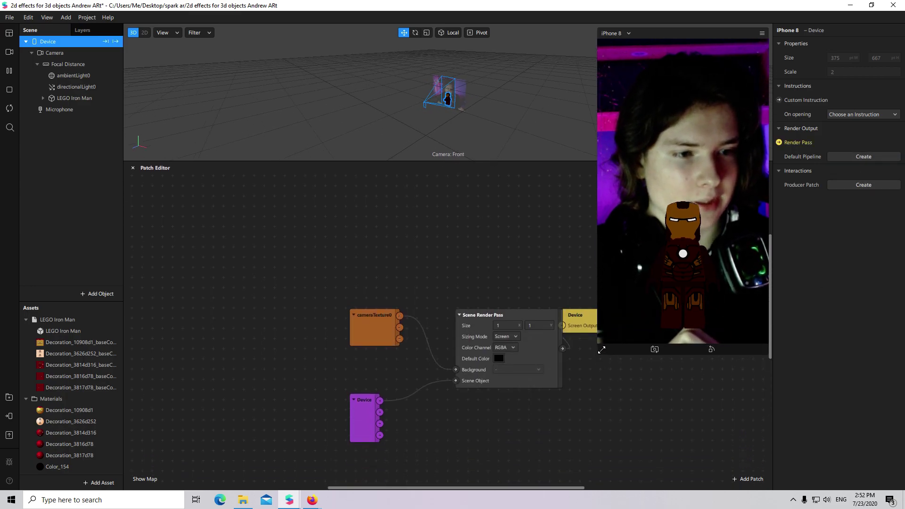
# Duplicate the Scene Render Pass patch, place the copy above the original and remove the copy's input connections.
pyautogui.click(522, 381)
pyautogui.hotkey('ctrl', 'd')
pyautogui.moveTo(507, 335); pyautogui.dragTo(488, 176)
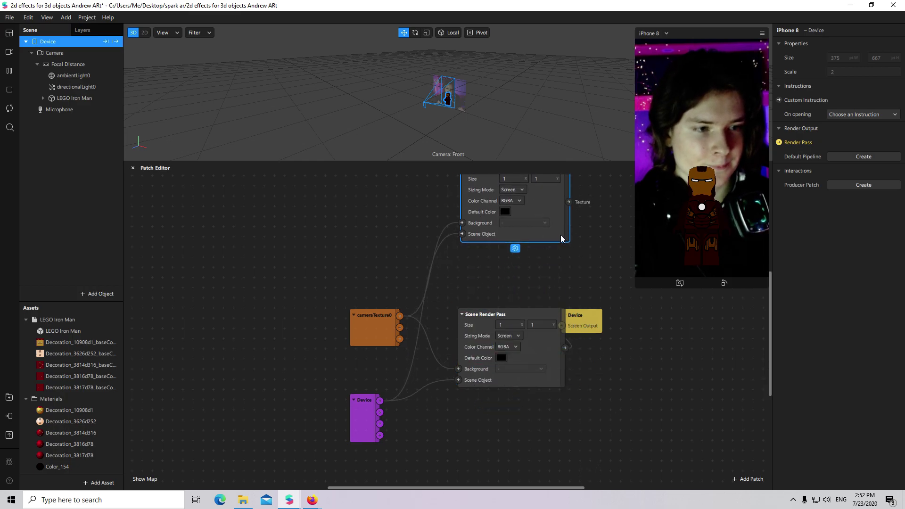
pyautogui.scroll(2, 425, 330)
pyautogui.moveTo(379, 442); pyautogui.dragTo(449, 270)
pyautogui.scroll(2, 314, 375)
# Add a LEGO Iron Man object patch and connect it to the Scene Object input of the duplicated Scene Render Pass.
pyautogui.moveTo(71, 97); pyautogui.dragTo(333, 224)
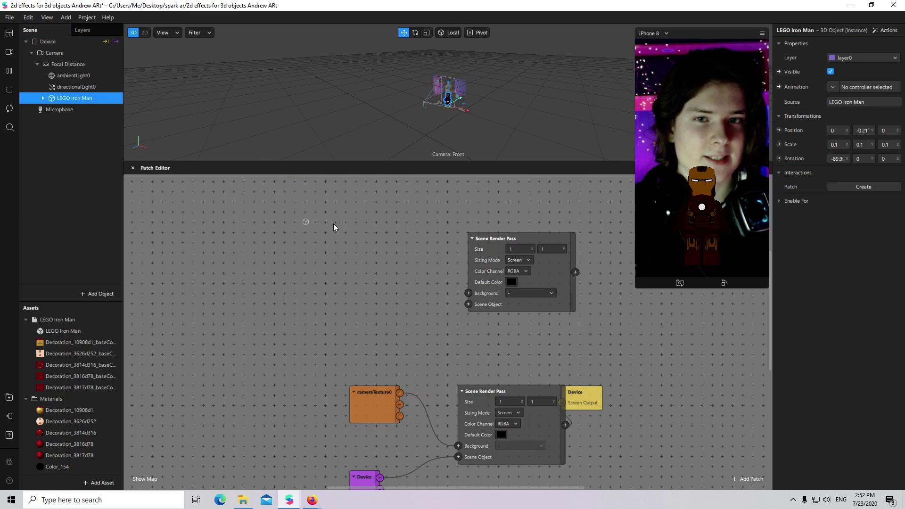
pyautogui.moveTo(393, 289); pyautogui.dragTo(394, 290)
pyautogui.moveTo(532, 303); pyautogui.dragTo(533, 284)
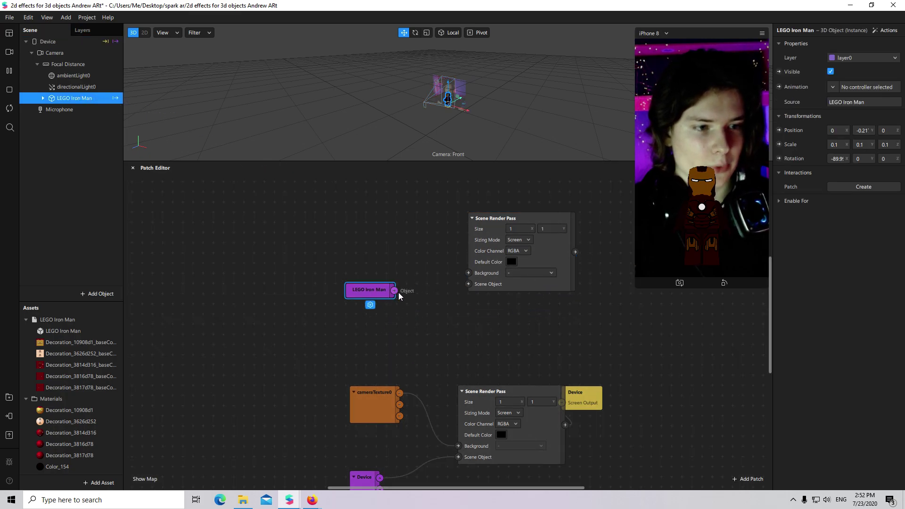
pyautogui.moveTo(397, 292); pyautogui.dragTo(468, 283)
# Add a Shader Render Pass patch fed by the Texture output of the duplicated Scene Render Pass.
pyautogui.scroll(5, 662, 385)
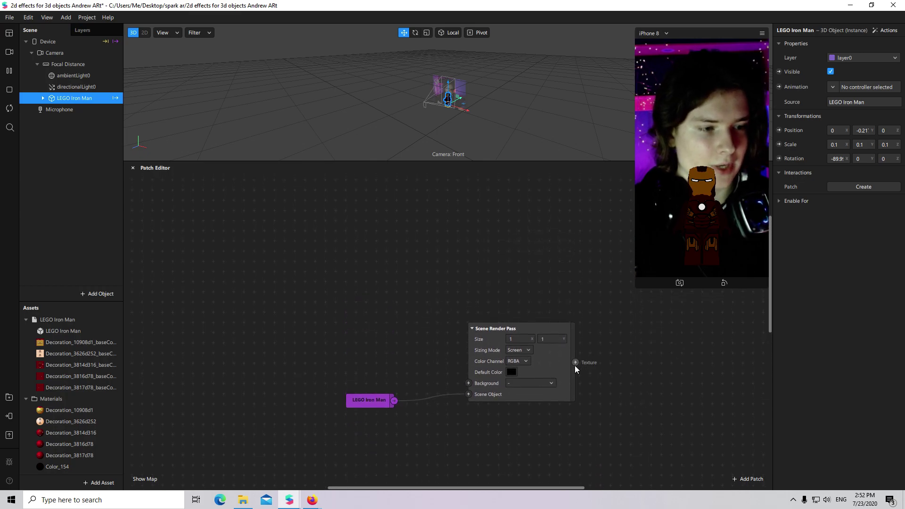
pyautogui.moveTo(593, 201); pyautogui.dragTo(586, 216)
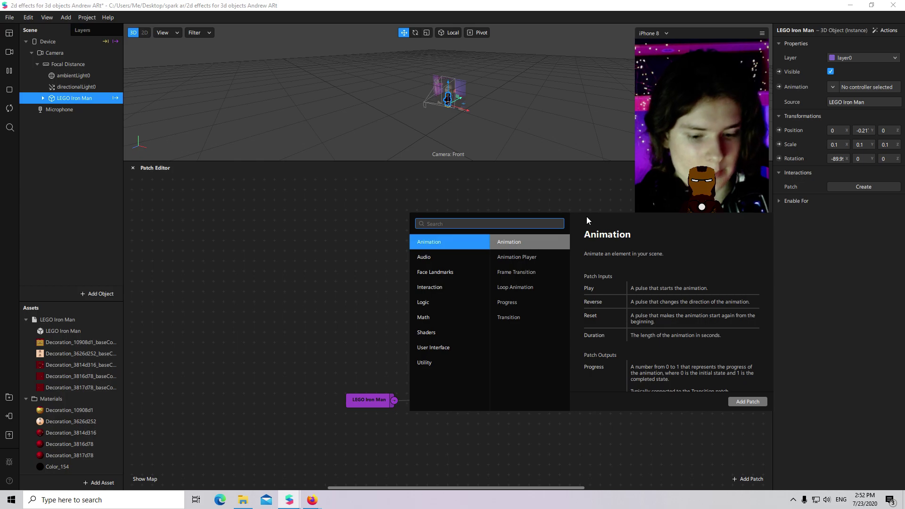
pyautogui.write('shader')
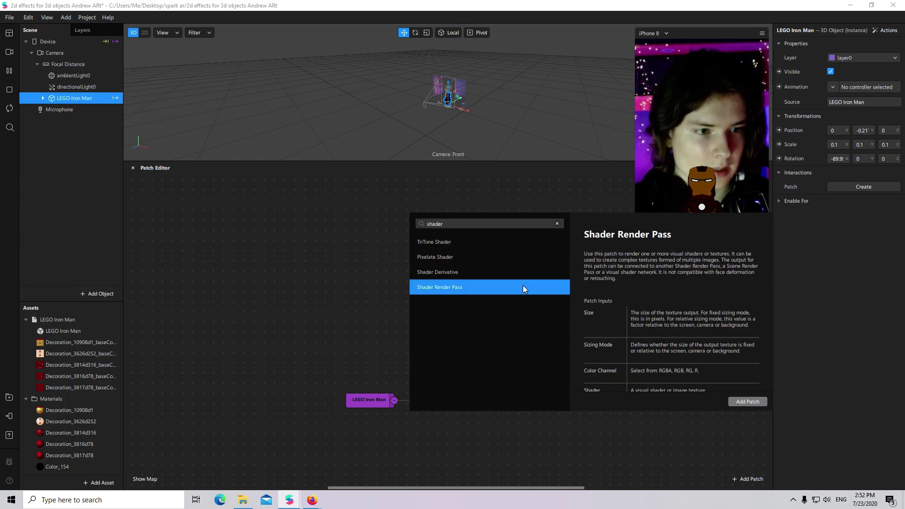
pyautogui.click(522, 286)
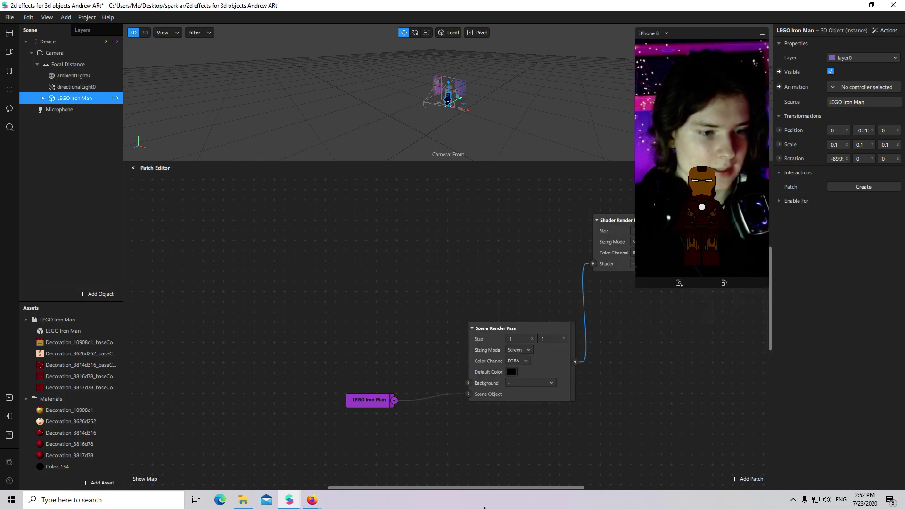
# Rename the Shader Render Pass patch as "Alpha 3d object Iron Man".
pyautogui.moveTo(496, 485); pyautogui.dragTo(538, 483)
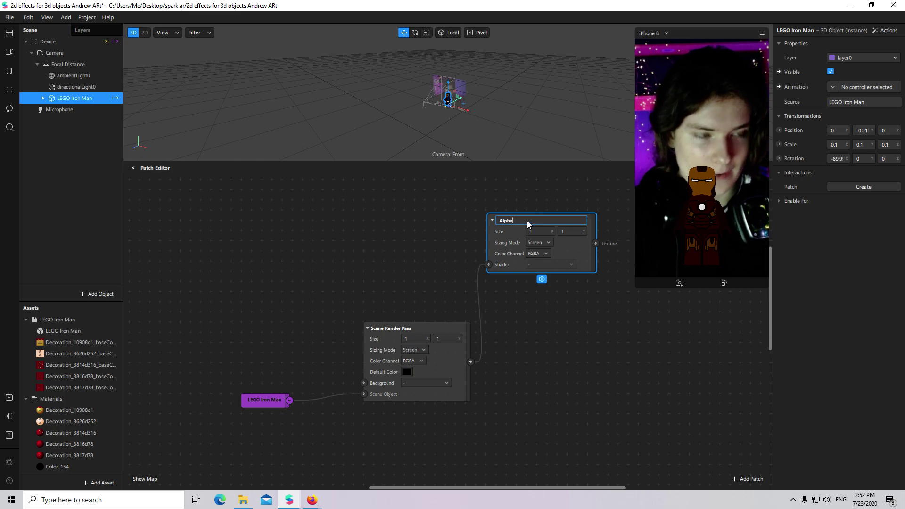
pyautogui.write('d object Iron MJan')
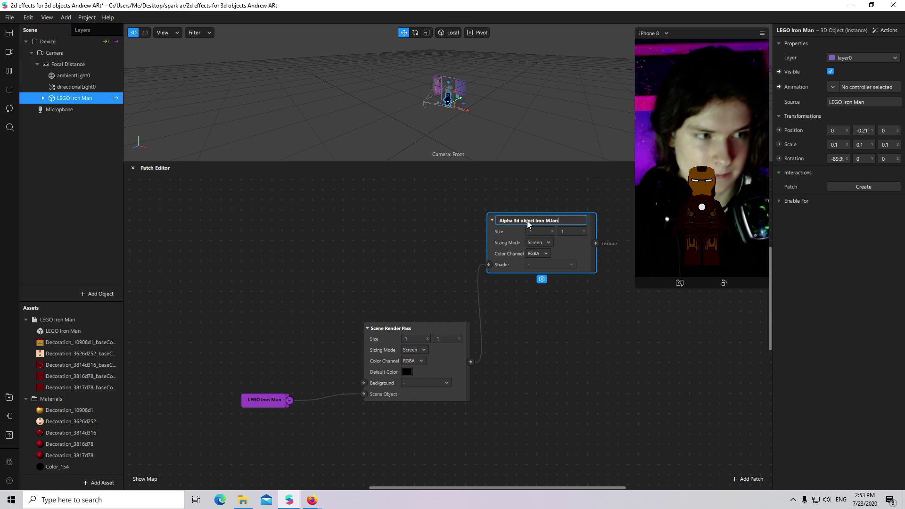
pyautogui.press('BackSpace')
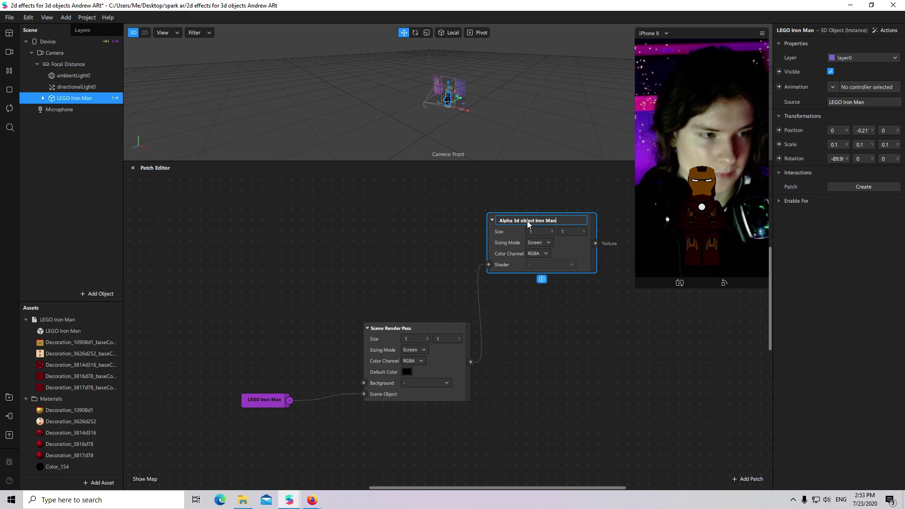
pyautogui.write('n')
pyautogui.press('Return')
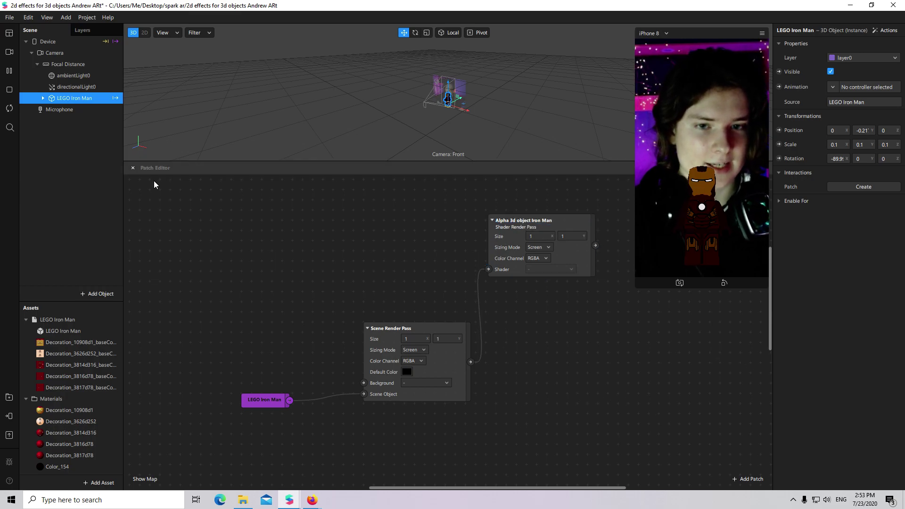
# Insert a rectangle into the scene and name it "3d object".
pyautogui.click(99, 293)
pyautogui.write('ec')
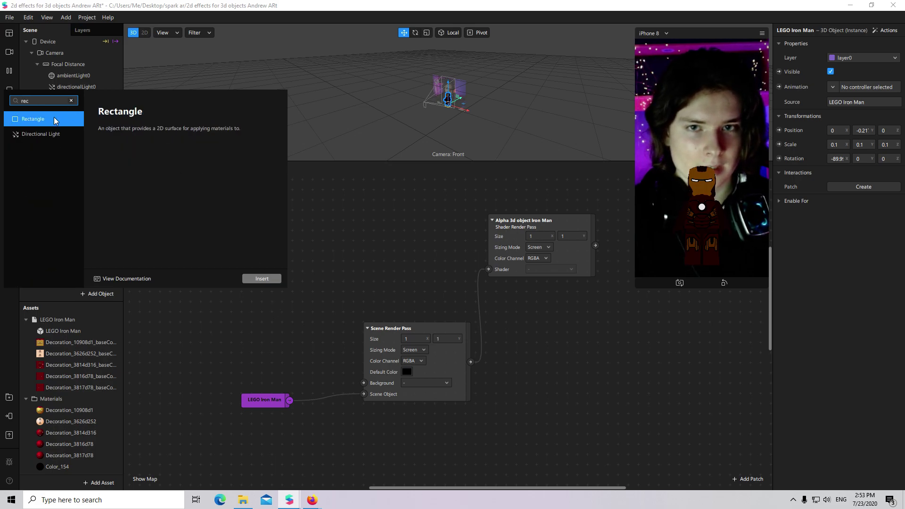
pyautogui.doubleClick(54, 120)
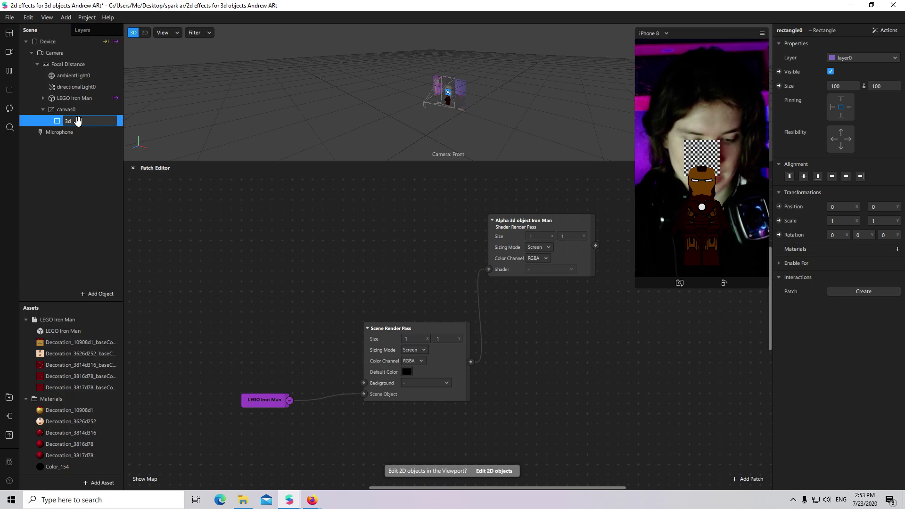
pyautogui.write('3d object')
pyautogui.press('Return')
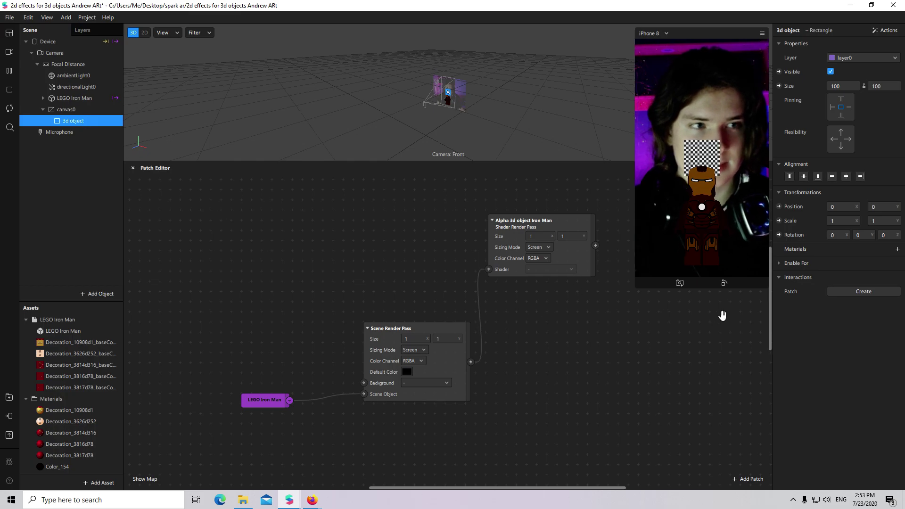
# Make the "3d object" rectangle fill the screen's width and height, and assign a new material to it.
pyautogui.click(844, 100)
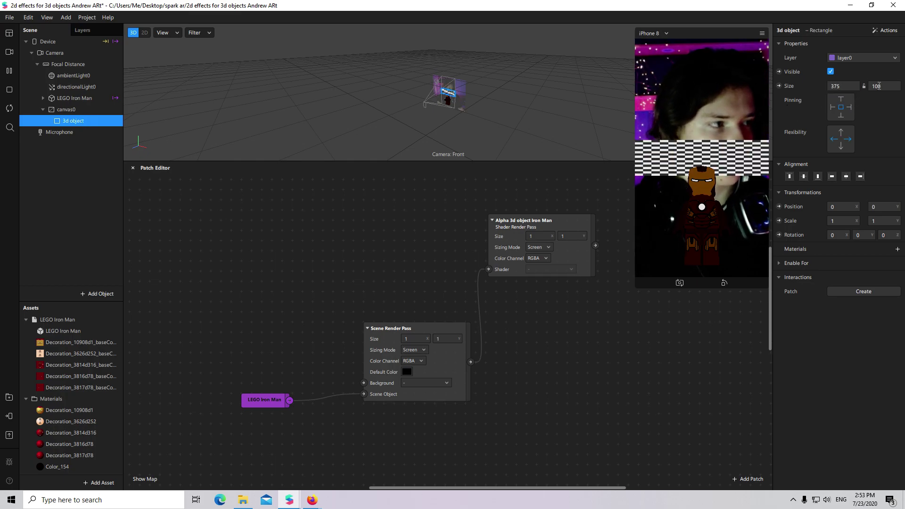
pyautogui.click(884, 100)
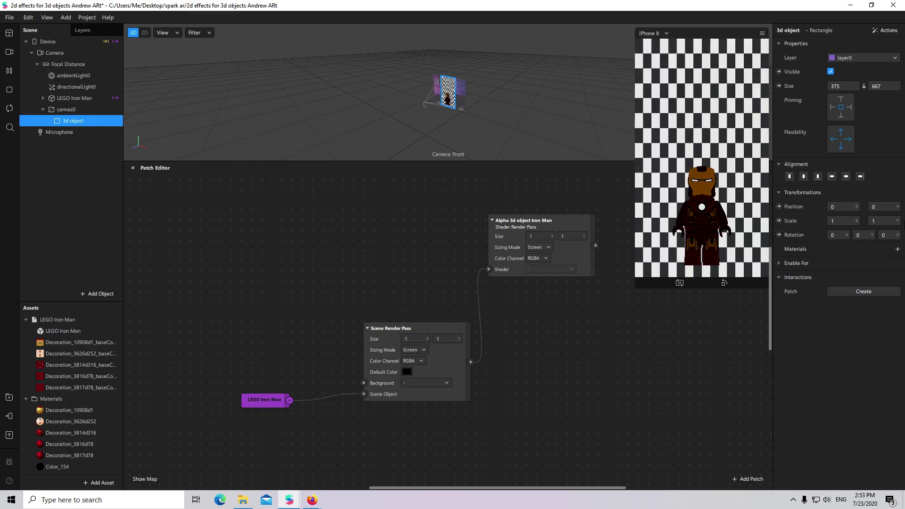
pyautogui.click(897, 250)
pyautogui.click(863, 349)
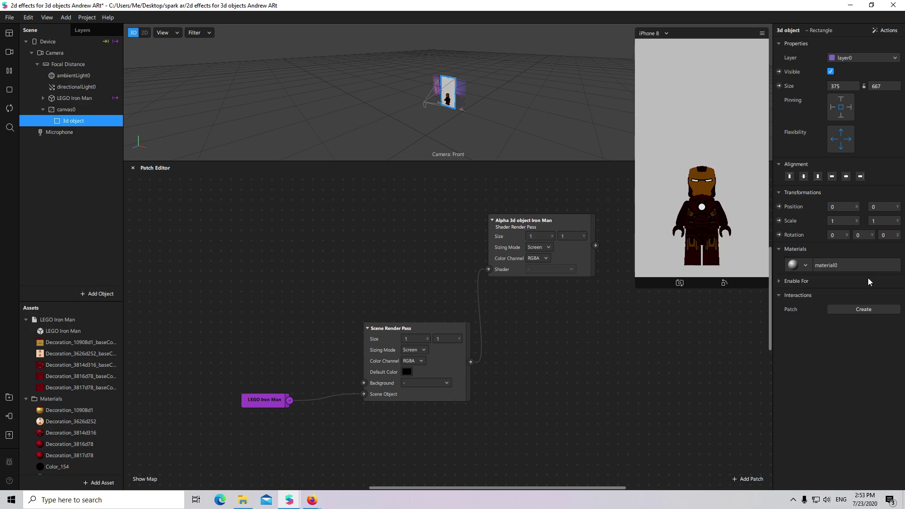
# Rename the rectangle's new material as "3d object AMterial".
pyautogui.click(862, 263)
pyautogui.scroll(-1, 59, 452)
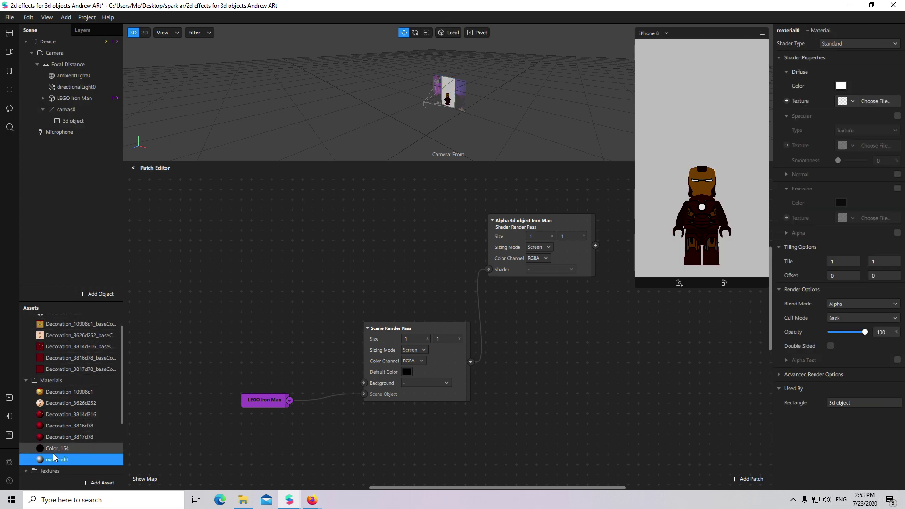
pyautogui.doubleClick(58, 460)
pyautogui.press('Return')
pyautogui.doubleClick(85, 121)
pyautogui.hotkey('ctrl', 'c')
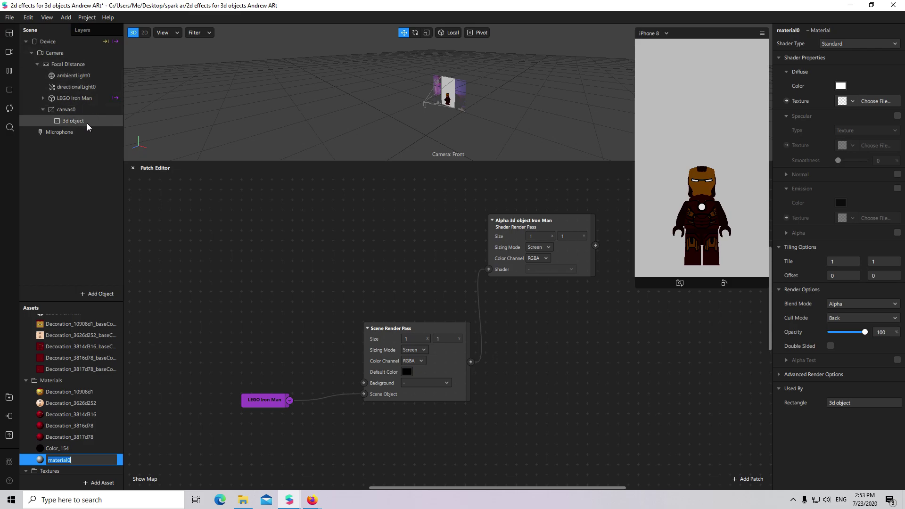
pyautogui.doubleClick(58, 459)
pyautogui.hotkey('ctrl', 'v')
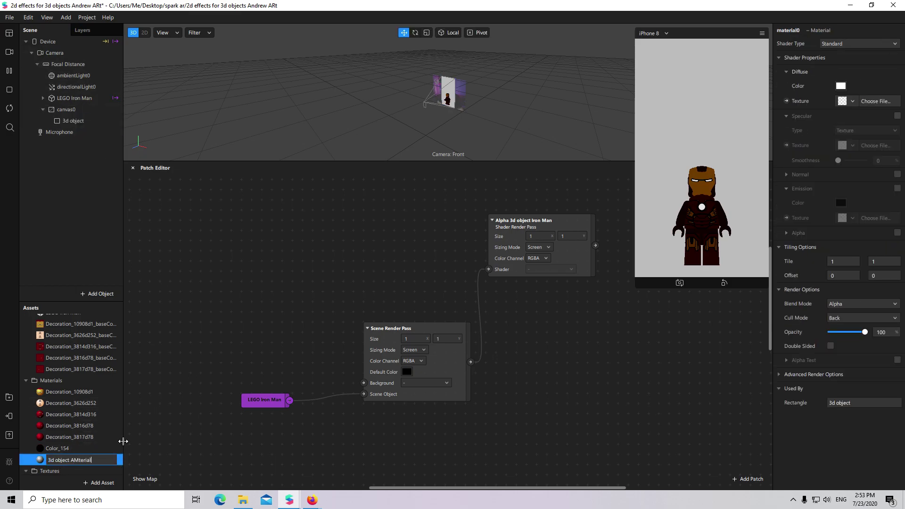
pyautogui.write('AMterial')
pyautogui.press('Return')
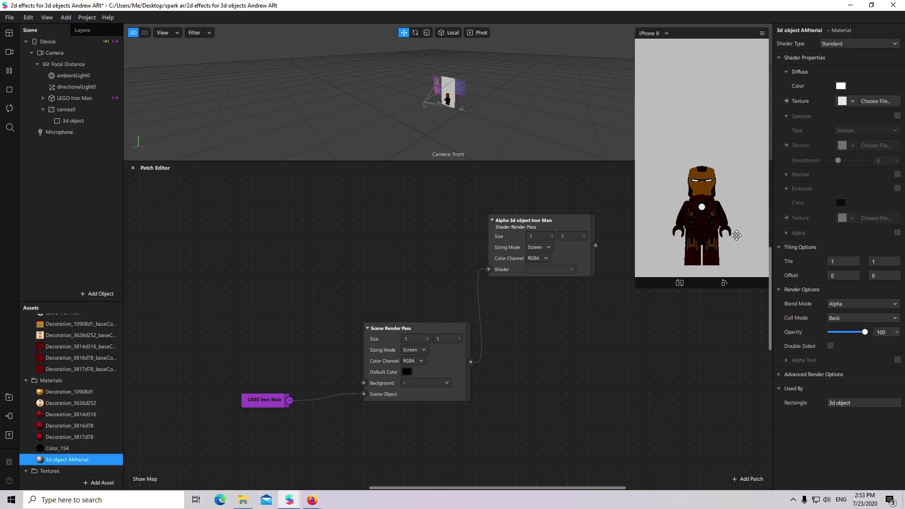
# Create a patch for the material's diffuse texture and connect the LEGO Iron Man Scene Render Pass output to it.
pyautogui.click(786, 101)
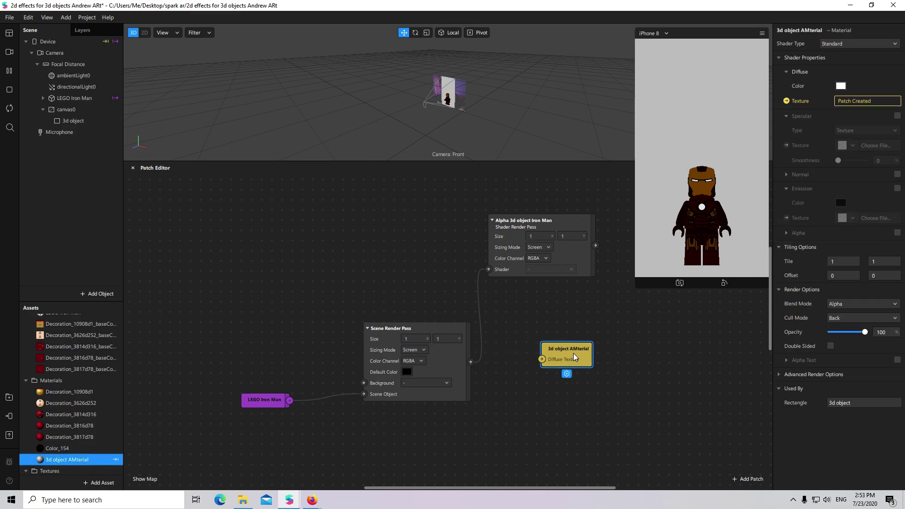
pyautogui.moveTo(314, 273); pyautogui.dragTo(474, 415)
pyautogui.moveTo(471, 380)
pyautogui.mouseDown()
pyautogui.moveTo(489, 363)
pyautogui.moveTo(461, 369)
pyautogui.moveTo(503, 359)
pyautogui.moveTo(537, 370)
pyautogui.mouseUp()
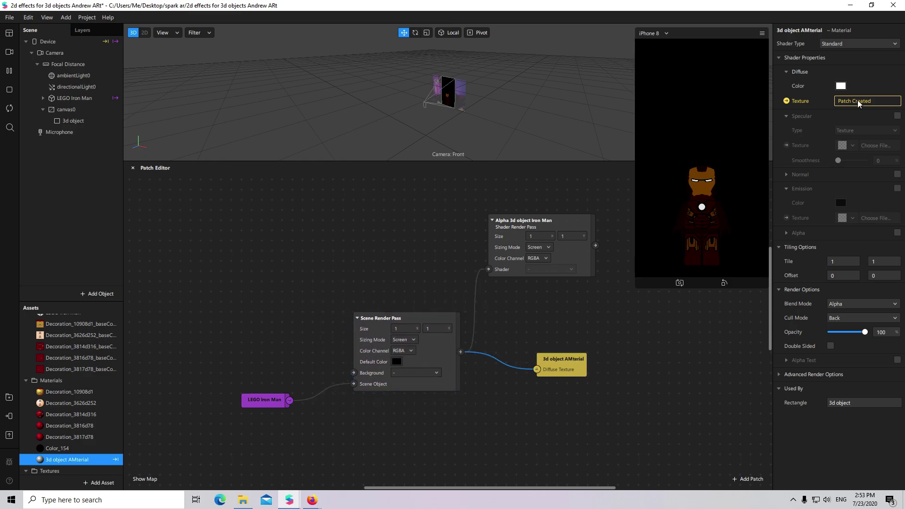
# Set the alpha of the Scene Render Pass default color to 0 and turn off Use Depth Test for the 3d object material.
pyautogui.click(397, 362)
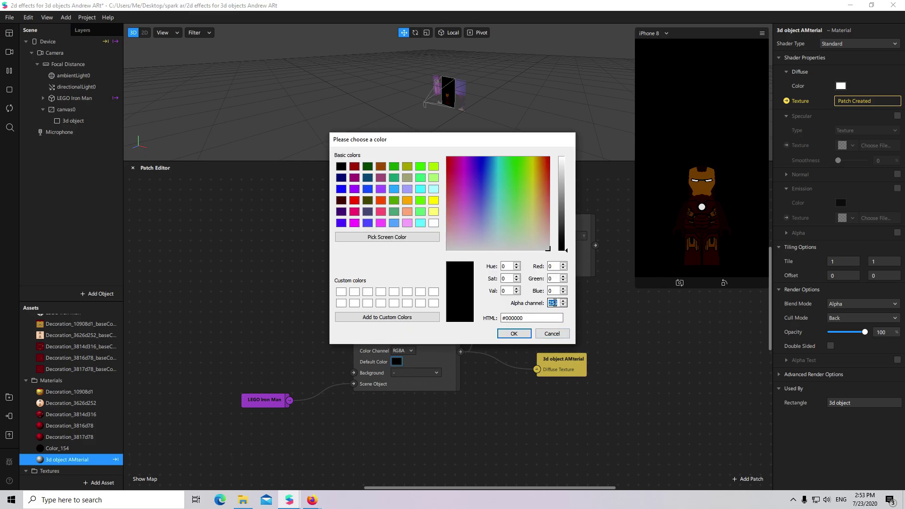
pyautogui.write('0')
pyautogui.click(513, 333)
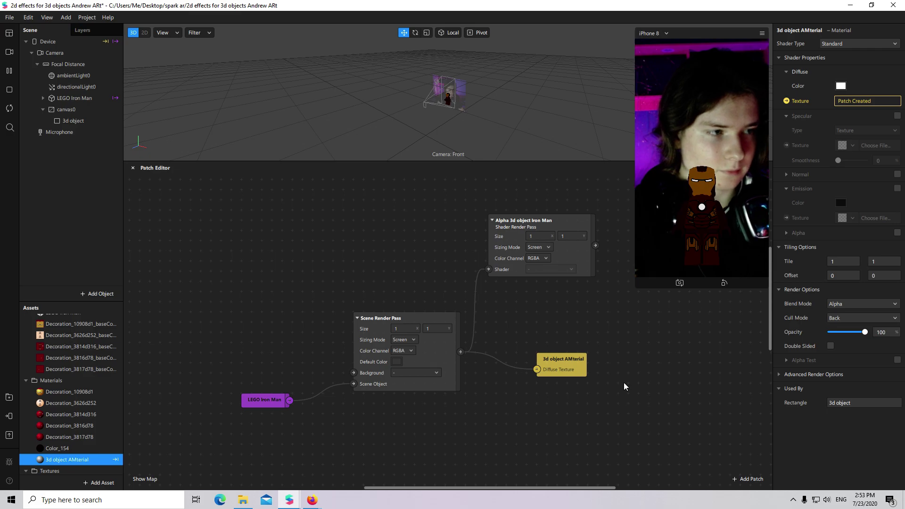
pyautogui.click(780, 374)
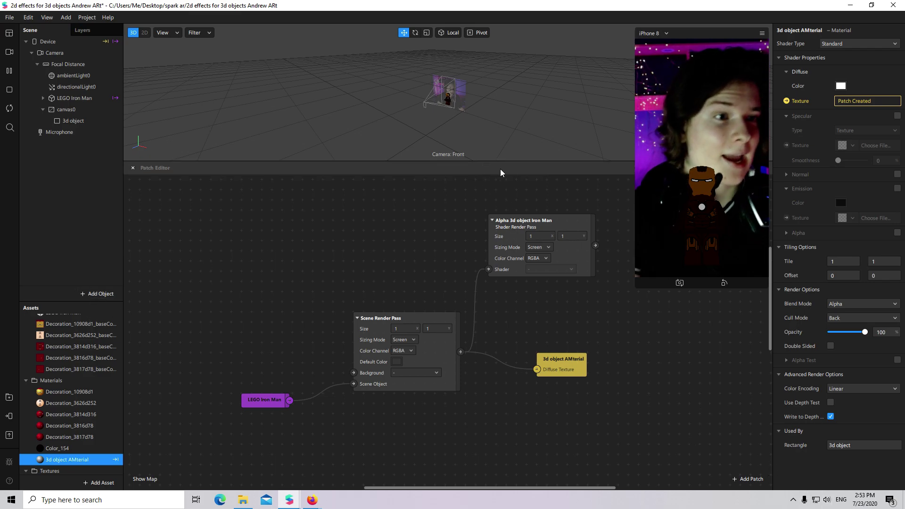
# Examine in the 3D viewport how the LEGO Iron Man model and the "3d object" rectangle sit relative to each other.
pyautogui.scroll(3, 464, 93)
pyautogui.scroll(5, 477, 103)
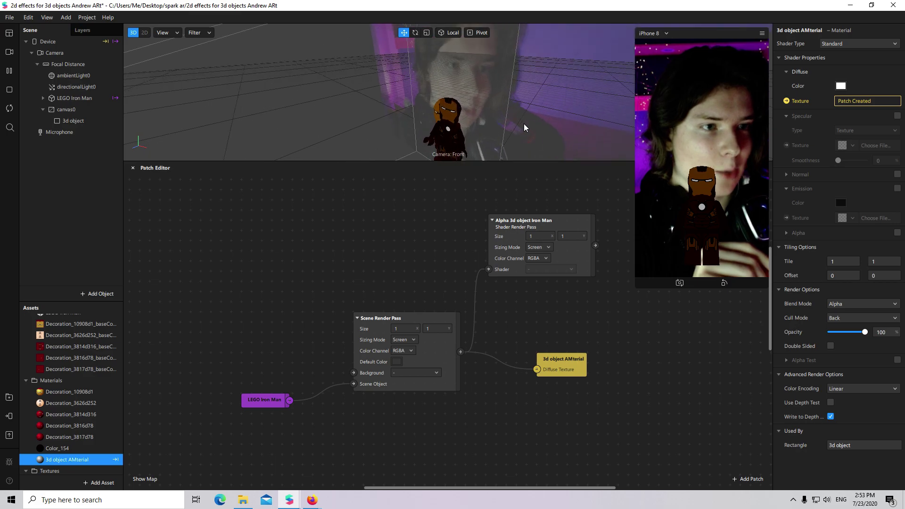
pyautogui.scroll(2, 450, 141)
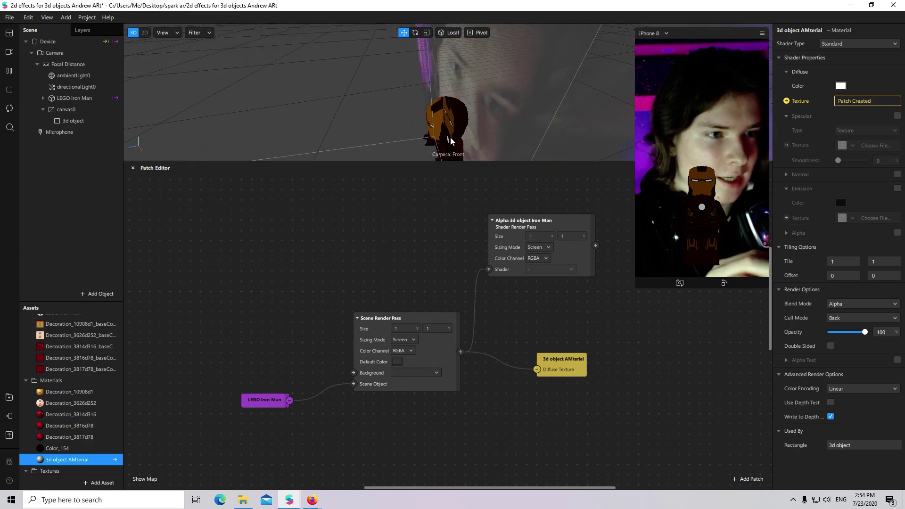
pyautogui.click(429, 128)
pyautogui.click(355, 137)
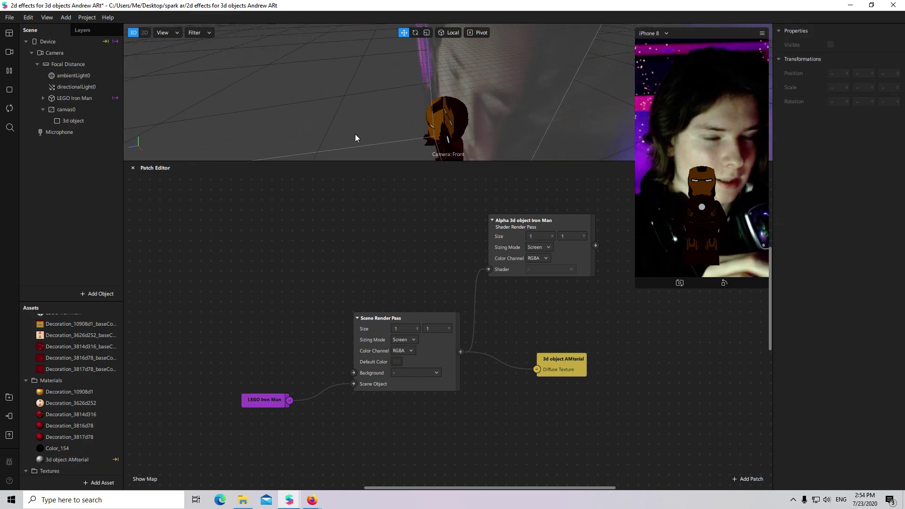
pyautogui.click(86, 101)
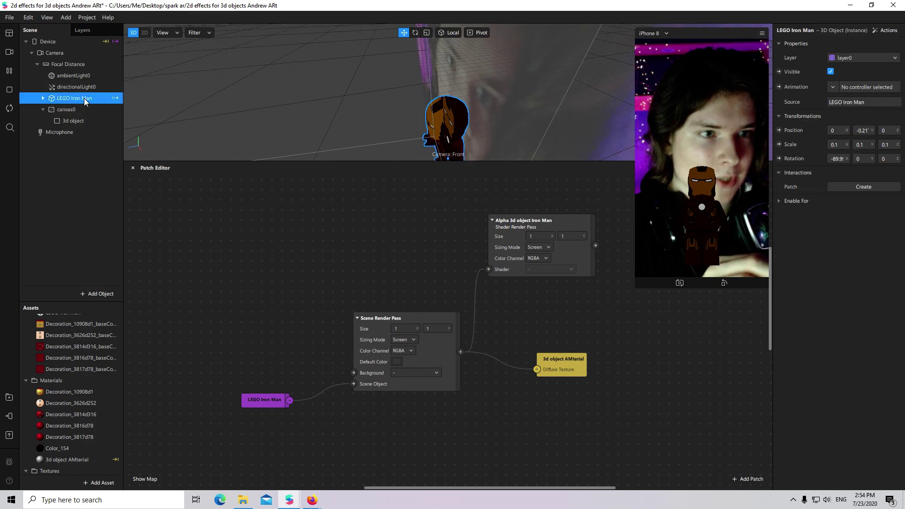
pyautogui.click(80, 121)
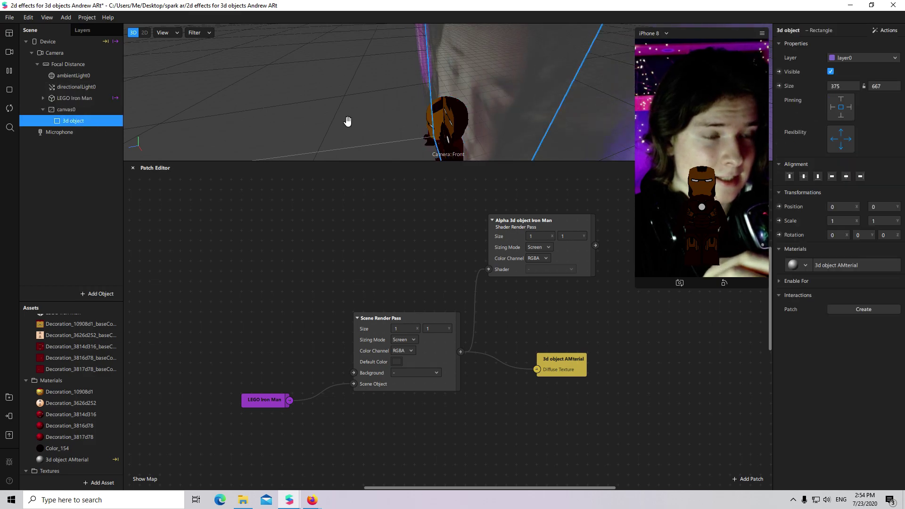
pyautogui.moveTo(347, 122); pyautogui.dragTo(629, 117)
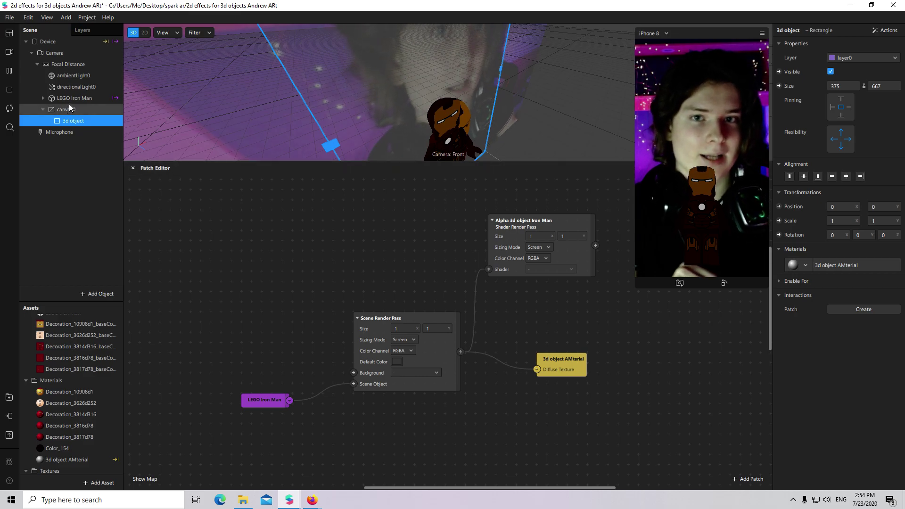
# Enlarge the 3D viewport and rotate the LEGO Iron Man model to about 9.6 degrees on Y to compare it with the rectangle.
pyautogui.click(450, 95)
pyautogui.moveTo(500, 165); pyautogui.dragTo(500, 313)
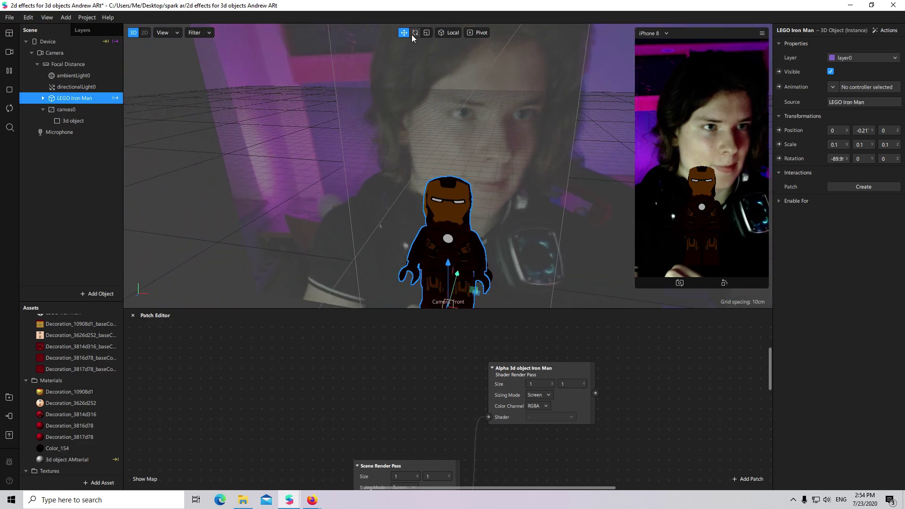
pyautogui.moveTo(505, 238); pyautogui.dragTo(460, 295)
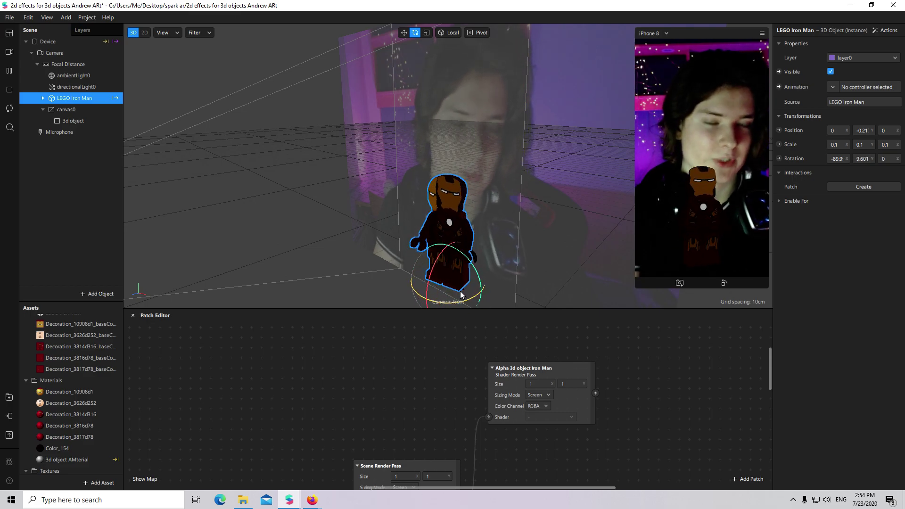
pyautogui.click(72, 121)
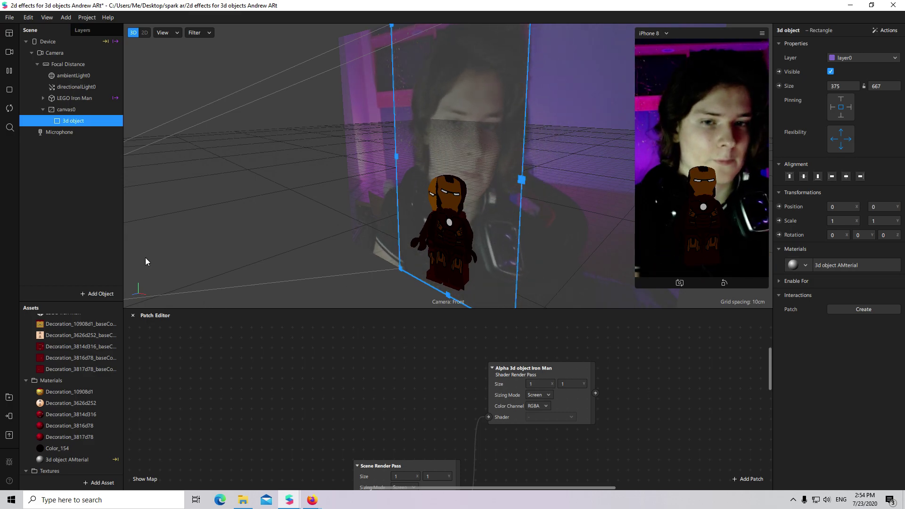
# Add a second rectangle to canvas0 and set its width and height to fill the screen.
pyautogui.click(97, 293)
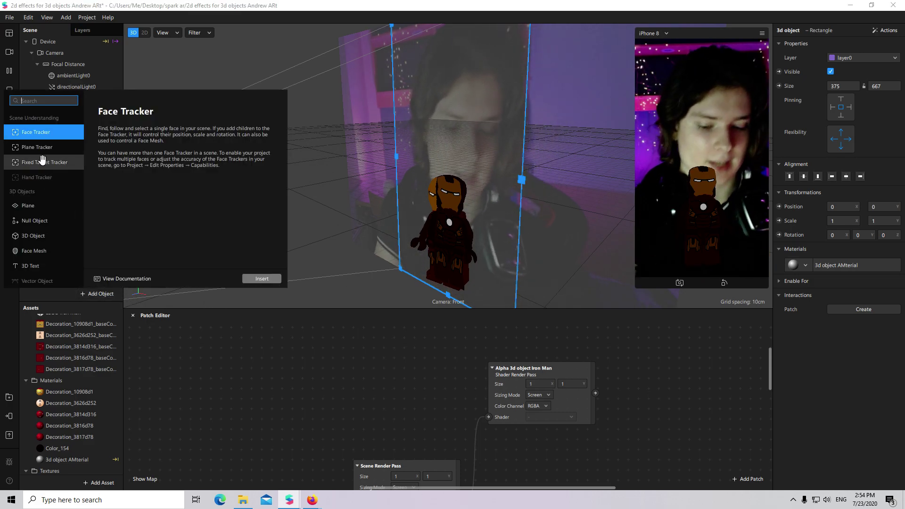
pyautogui.write('rect')
pyautogui.press('Escape')
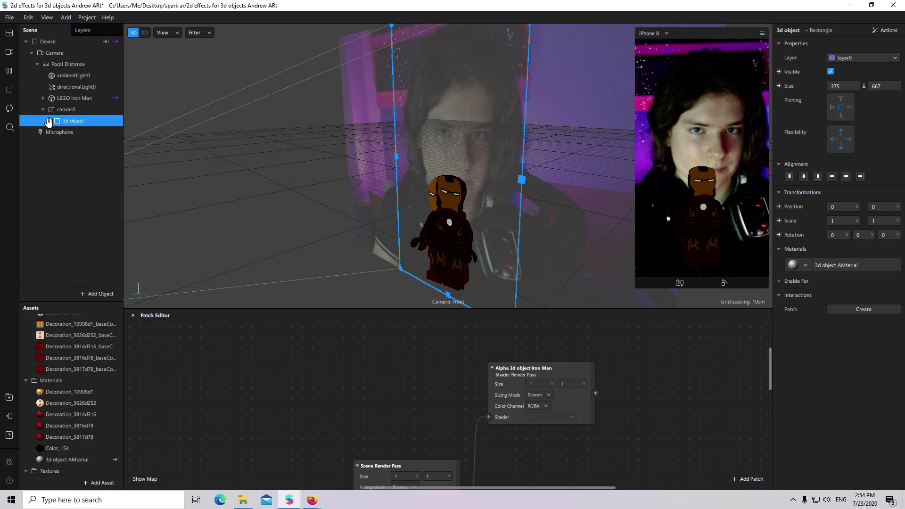
pyautogui.click(844, 105)
pyautogui.click(884, 101)
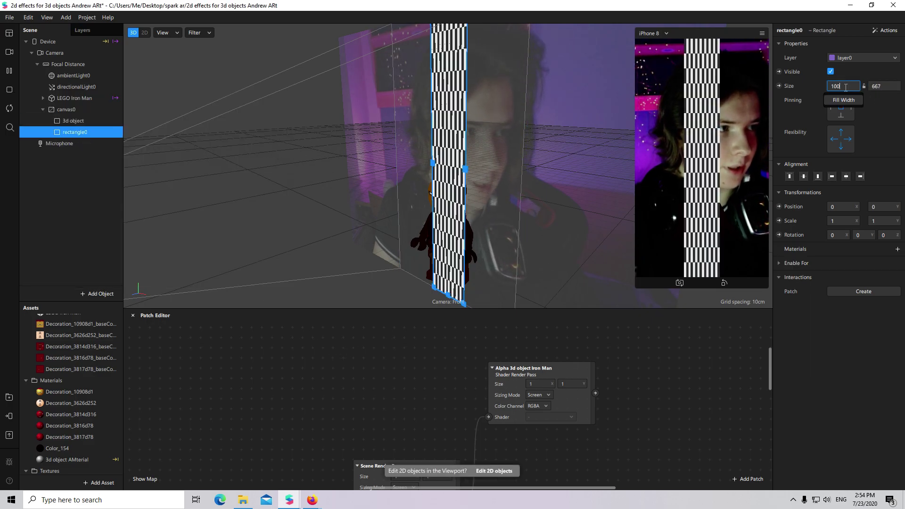
pyautogui.click(843, 100)
# Create a new material for the new rectangle and name both the material and the rectangle camTex.
pyautogui.click(897, 251)
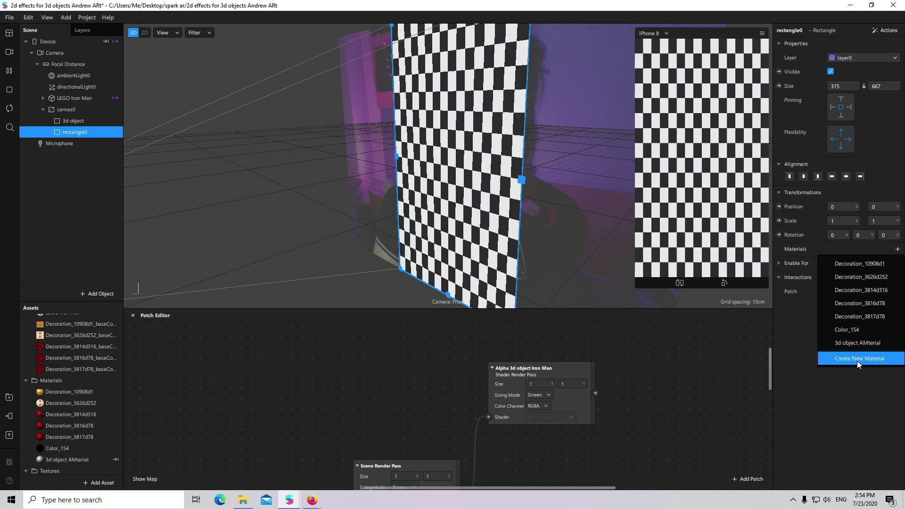
pyautogui.click(859, 364)
pyautogui.scroll(-2, 47, 471)
pyautogui.doubleClick(69, 443)
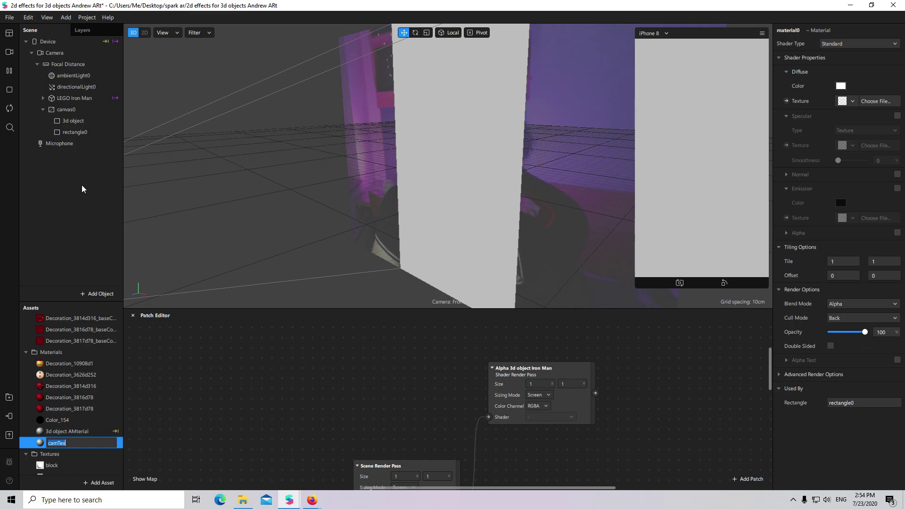
pyautogui.click(91, 131)
pyautogui.doubleClick(94, 131)
pyautogui.write('camTex')
pyautogui.press('Return')
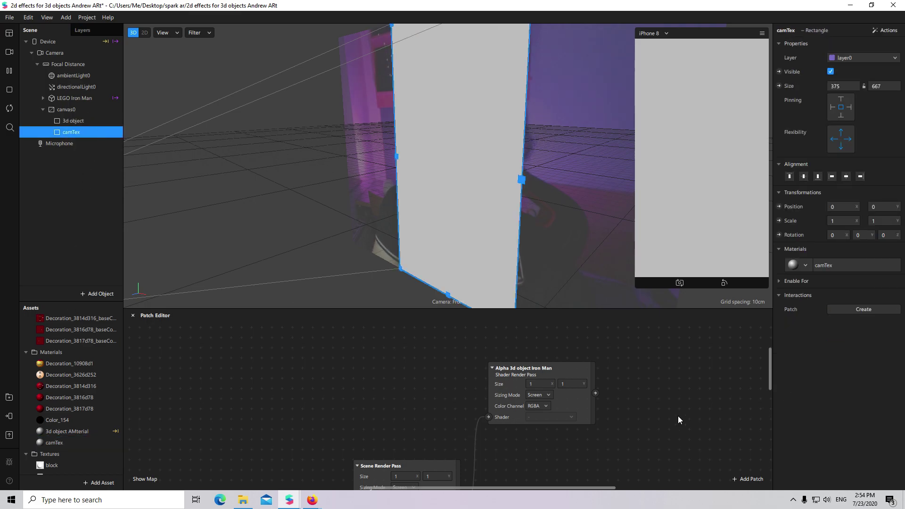
# Move the camTex rectangle above the 3d object rectangle in canvas0.
pyautogui.click(868, 263)
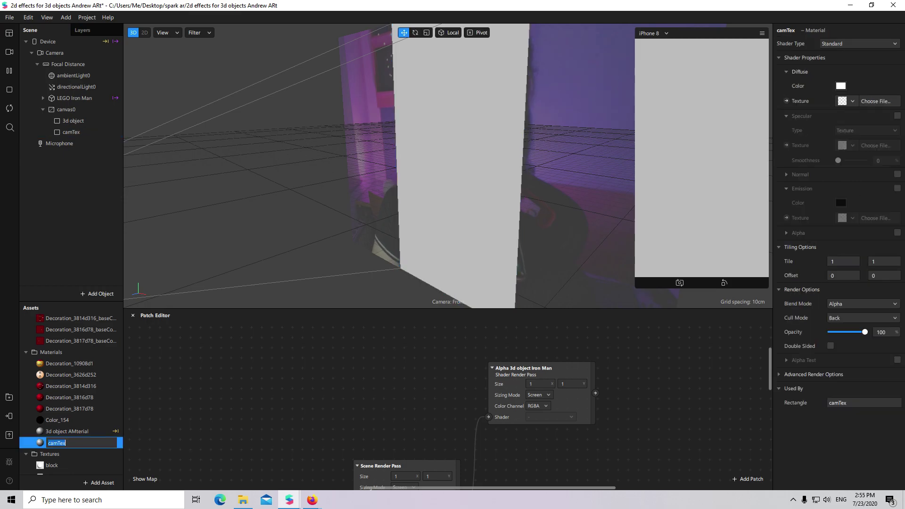
pyautogui.click(95, 132)
pyautogui.moveTo(86, 131); pyautogui.dragTo(95, 110)
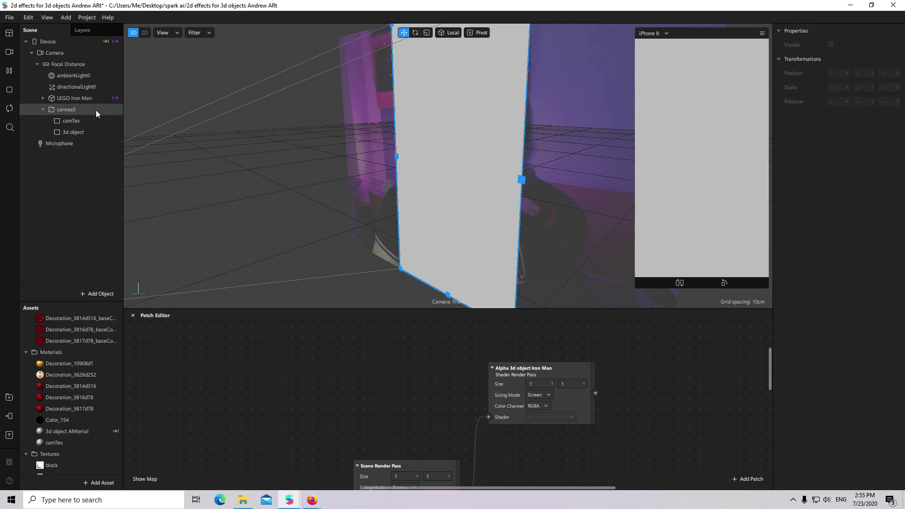
# Compare the camTex and 3d object rectangles in the 3D viewport and shift the 3d object rectangle to Y 13.5.
pyautogui.moveTo(454, 149); pyautogui.dragTo(283, 240)
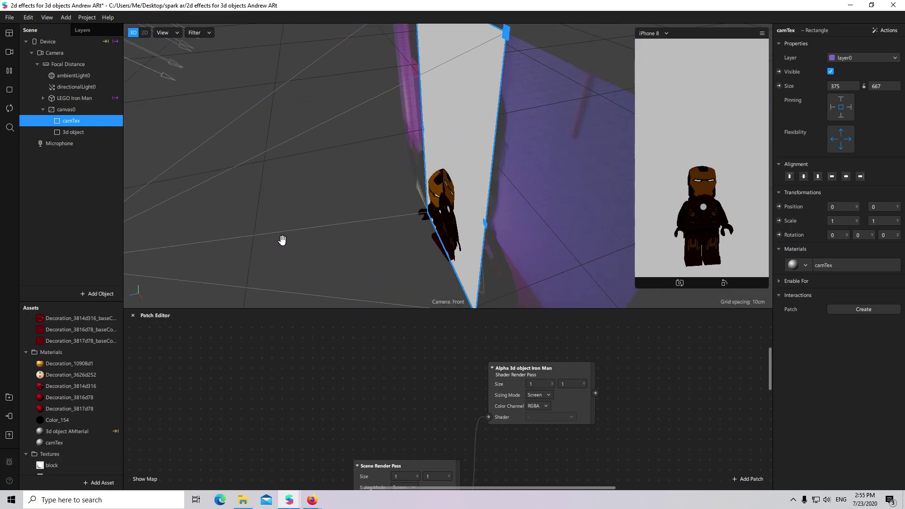
pyautogui.click(105, 131)
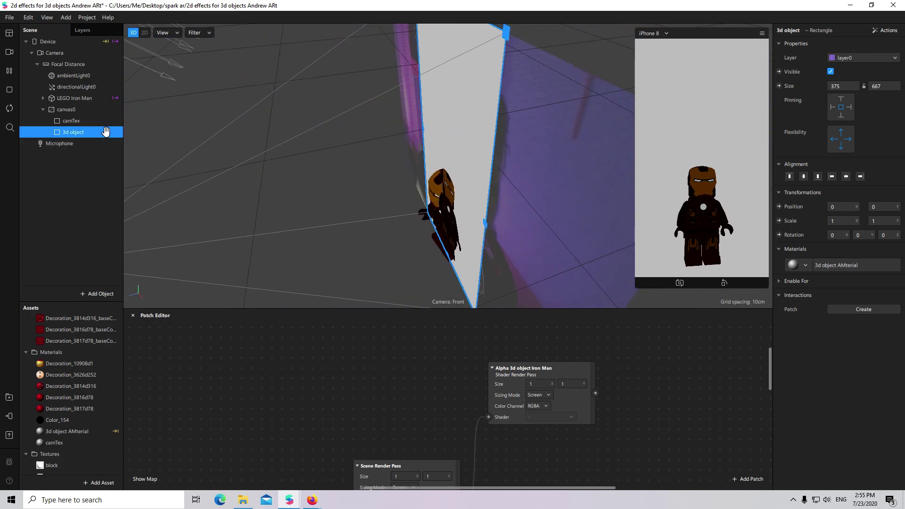
pyautogui.moveTo(379, 150); pyautogui.dragTo(505, 107)
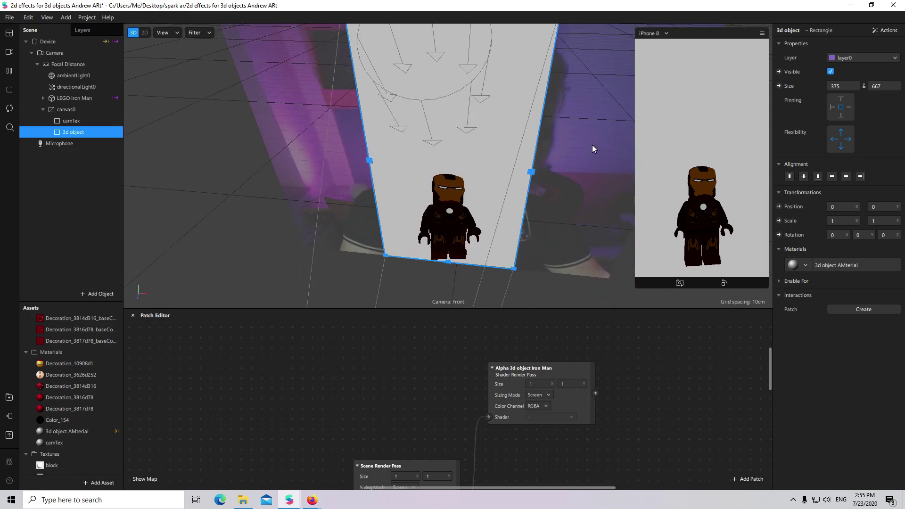
pyautogui.click(100, 121)
pyautogui.click(99, 132)
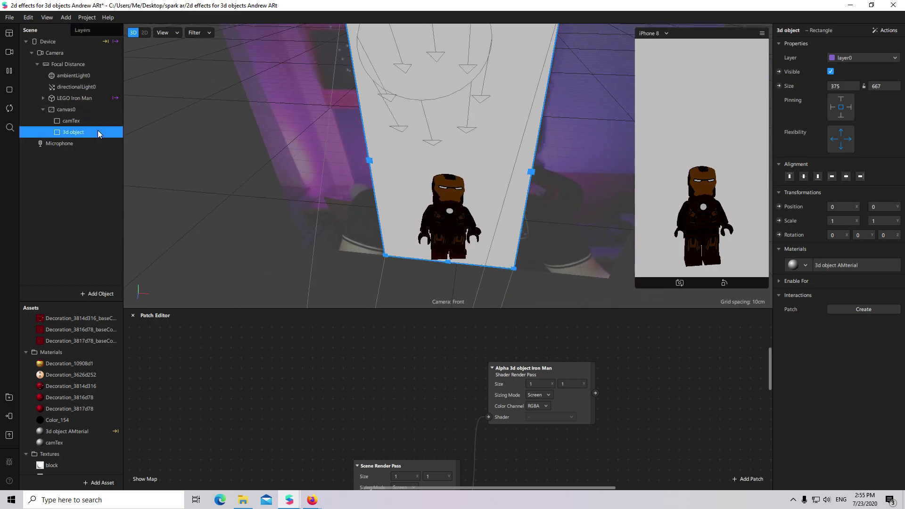
pyautogui.moveTo(370, 170); pyautogui.dragTo(303, 195)
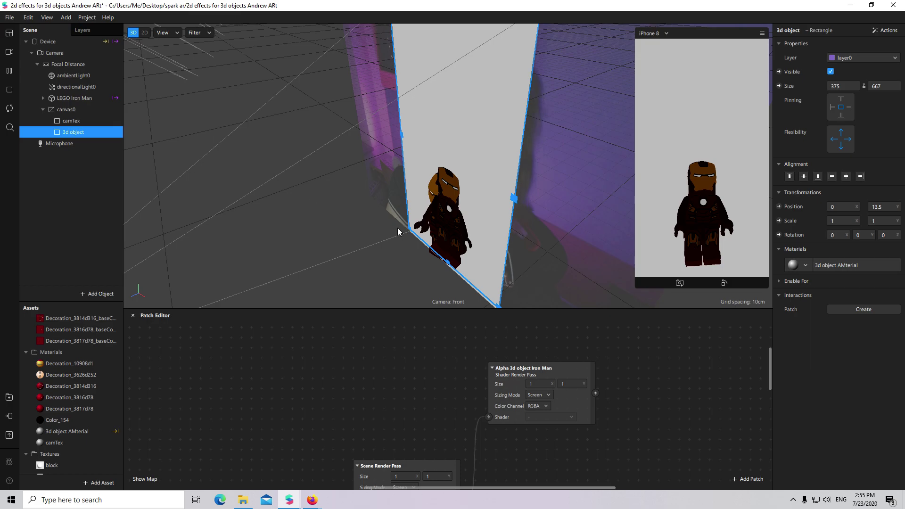
# Turn off Use Depth Test in the advanced render options of the camTex material.
pyautogui.click(78, 121)
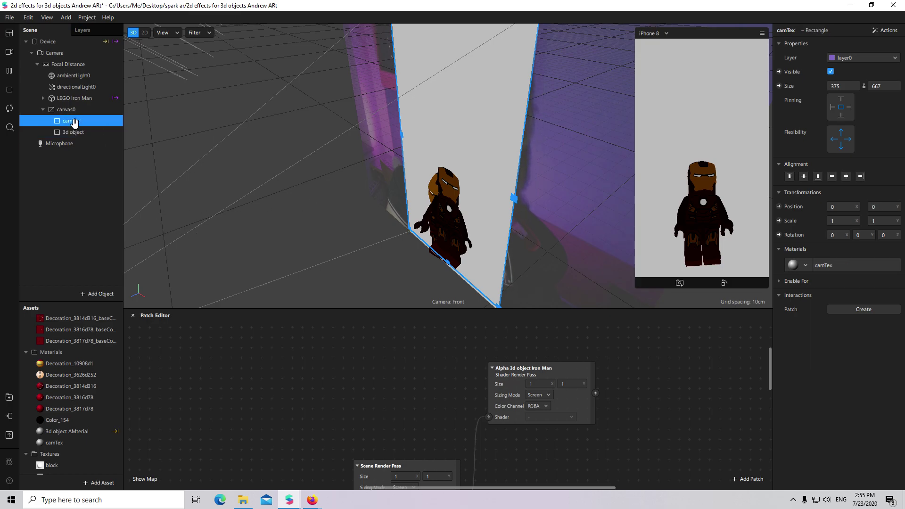
pyautogui.click(849, 264)
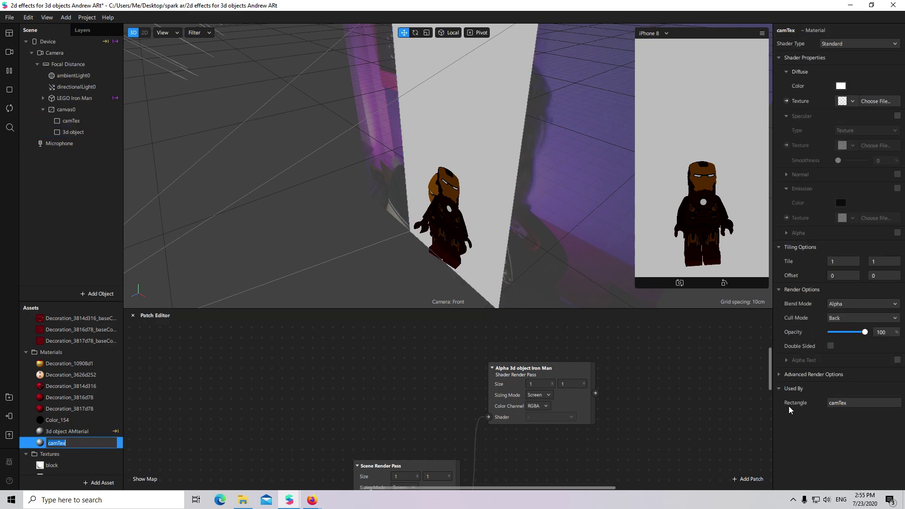
pyautogui.click(780, 374)
pyautogui.click(830, 403)
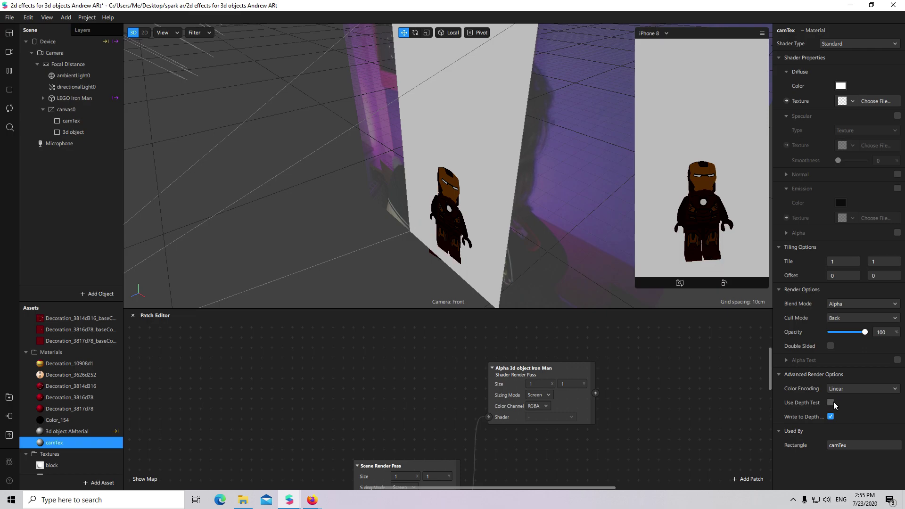
# Enlarge the Patch Editor and locate the diffuse texture patch of the 3d object rectangle's material.
pyautogui.click(83, 129)
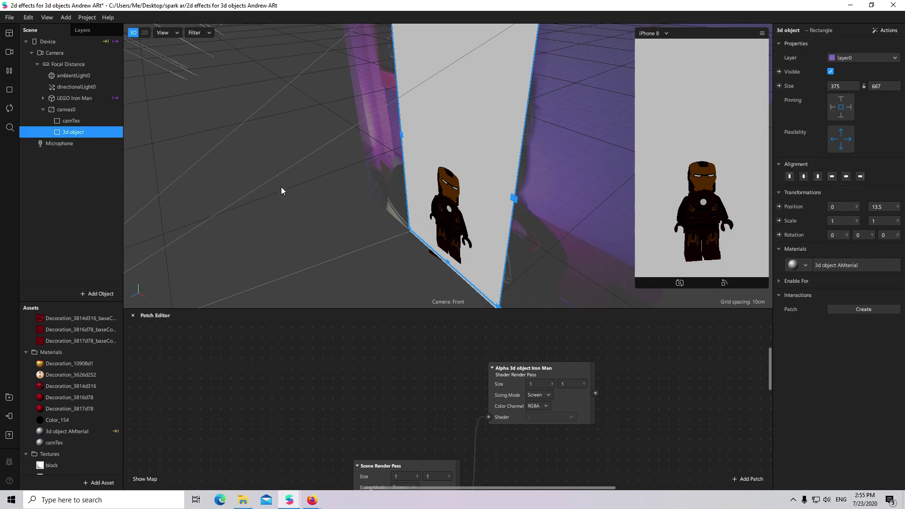
pyautogui.moveTo(281, 187); pyautogui.dragTo(398, 192)
pyautogui.moveTo(571, 314); pyautogui.dragTo(573, 246)
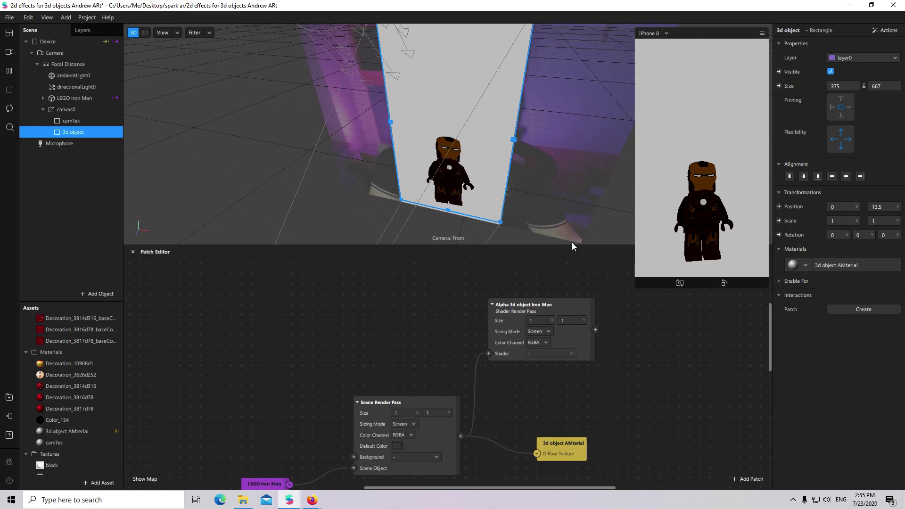
pyautogui.click(863, 265)
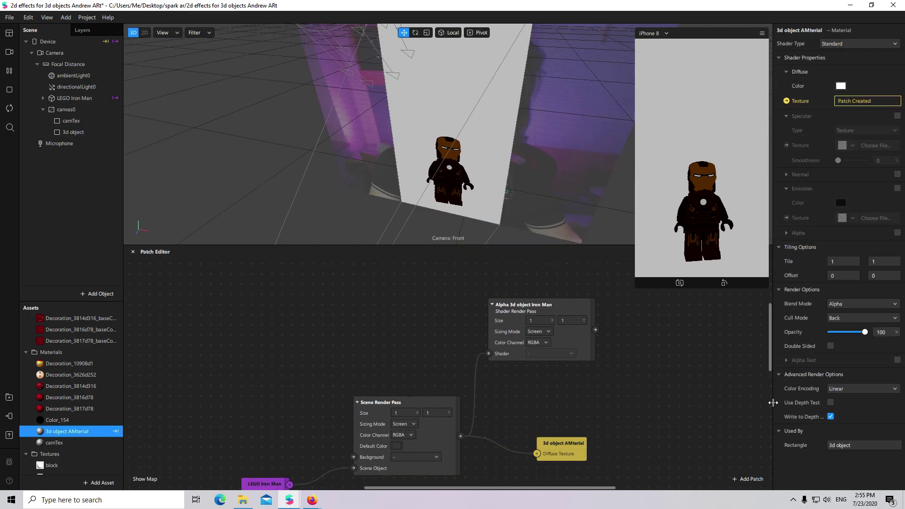
pyautogui.click(786, 100)
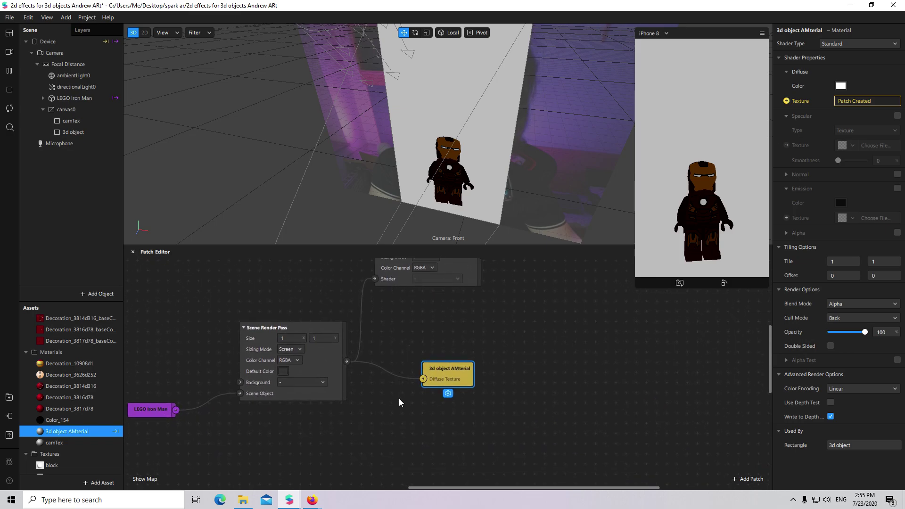
# Create a patch for the camTex material's diffuse texture, place it beside cameraTexture0 and connect the camera texture's first output to it.
pyautogui.click(83, 124)
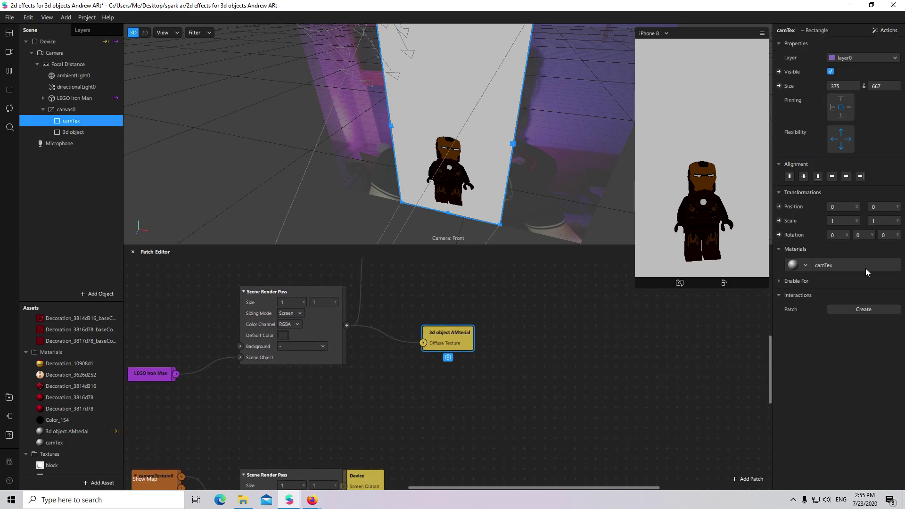
pyautogui.click(865, 267)
pyautogui.click(786, 101)
pyautogui.scroll(-5, 474, 332)
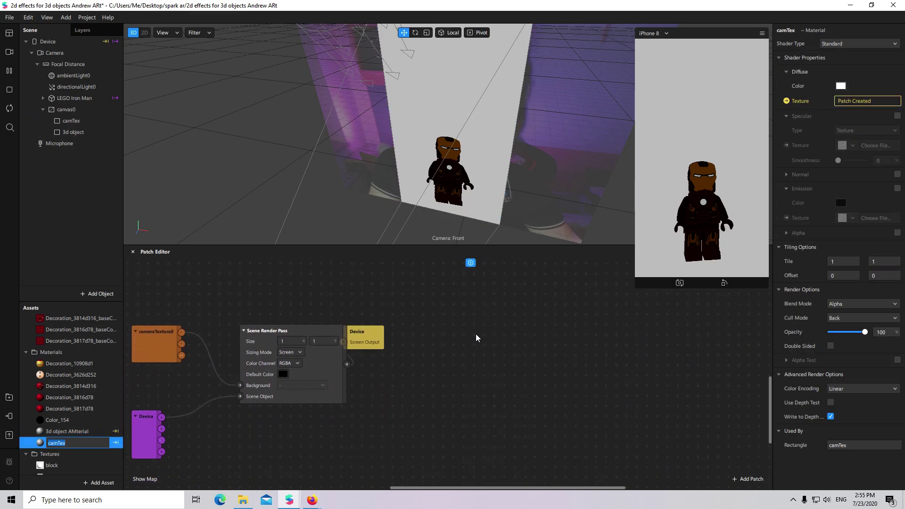
pyautogui.scroll(2, 471, 337)
pyautogui.scroll(-2, 474, 330)
pyautogui.moveTo(471, 283); pyautogui.dragTo(285, 336)
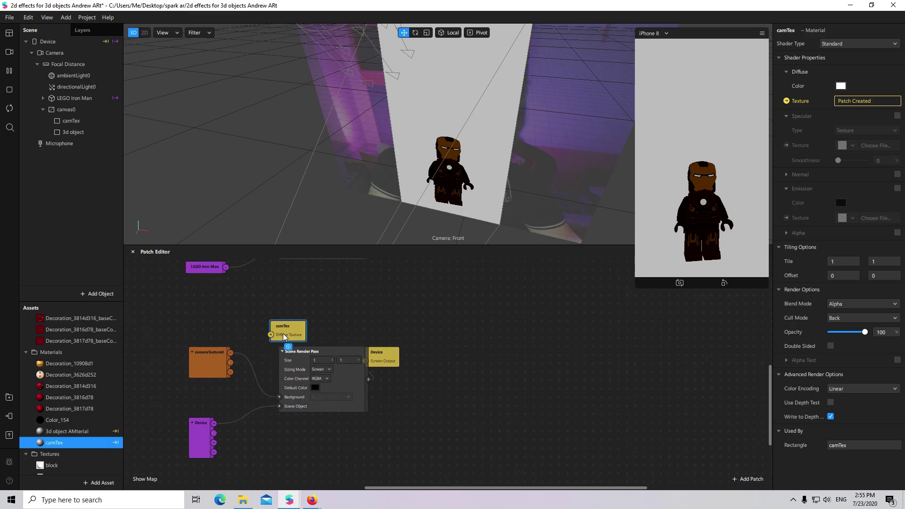
pyautogui.moveTo(230, 353); pyautogui.dragTo(271, 334)
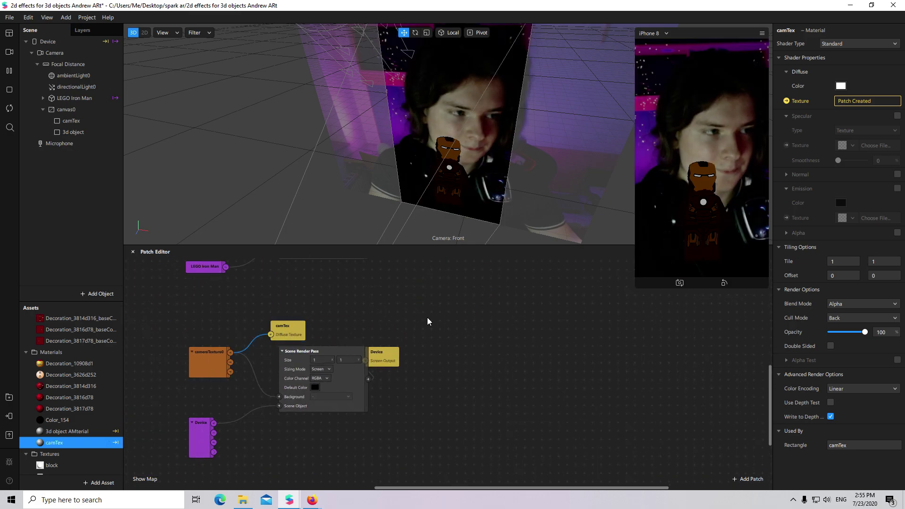
# Examine from several angles in the 3D viewport how the camTex and 3d object rectangles and the Iron Man model are layered.
pyautogui.doubleClick(72, 121)
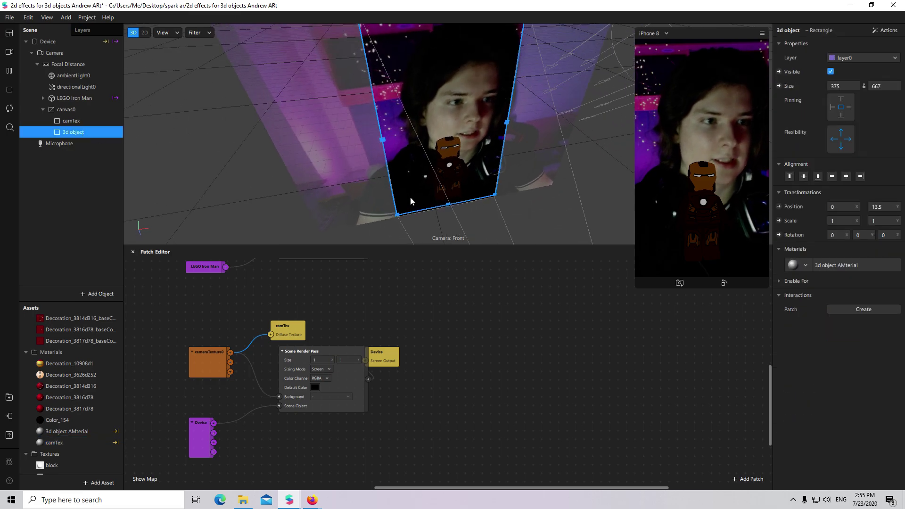
pyautogui.click(75, 133)
pyautogui.click(72, 121)
pyautogui.moveTo(415, 177); pyautogui.dragTo(529, 246)
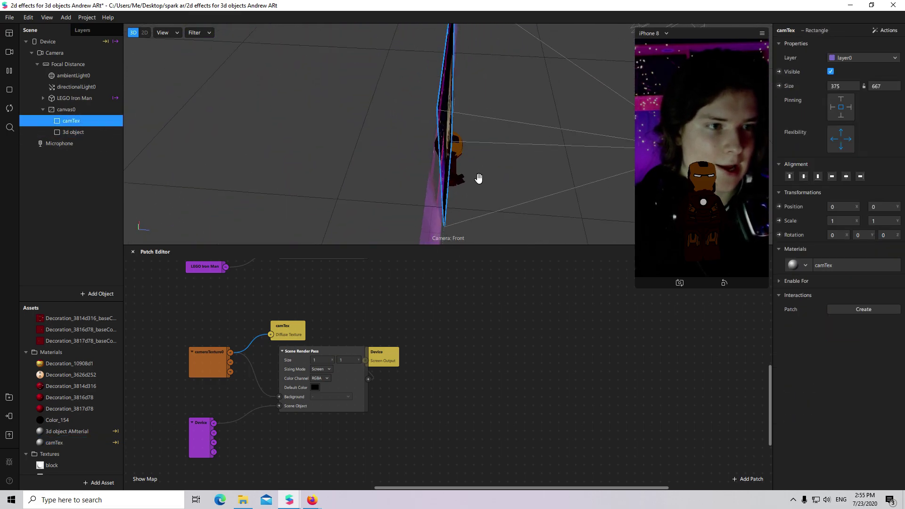
pyautogui.click(457, 178)
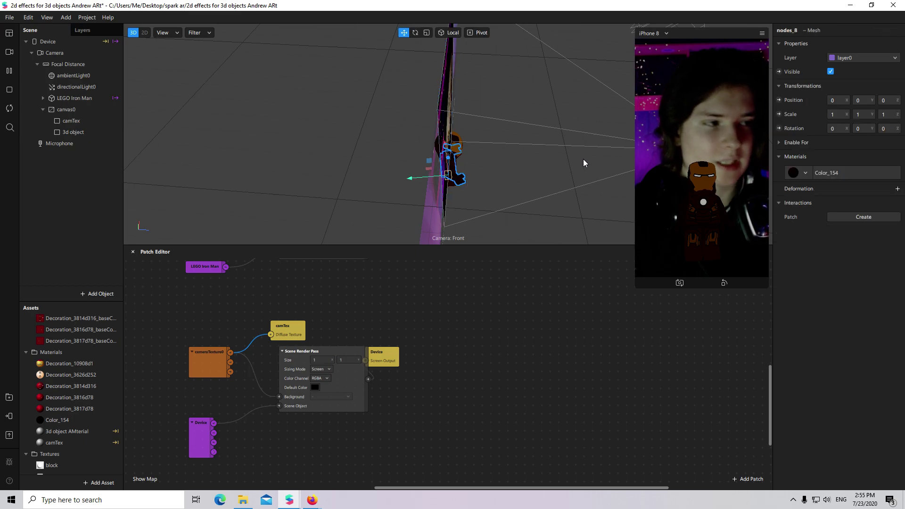
pyautogui.click(88, 132)
pyautogui.click(87, 122)
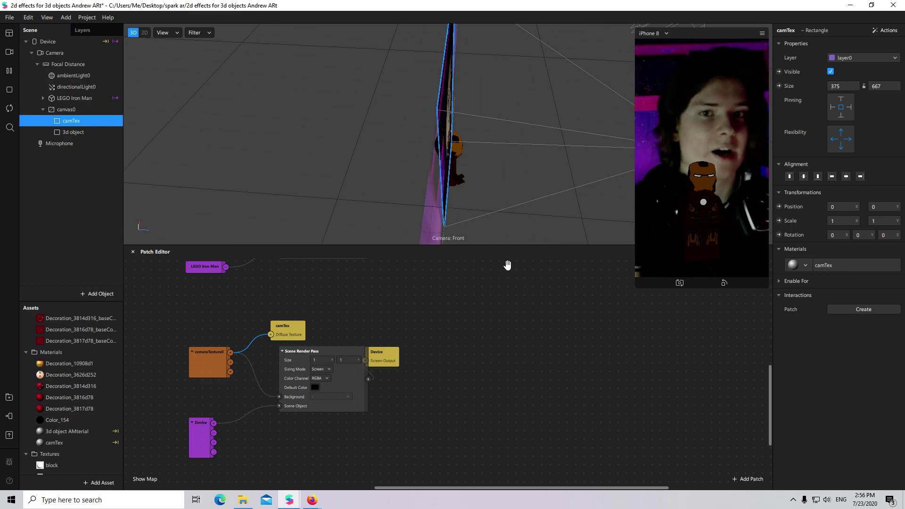
pyautogui.moveTo(535, 178); pyautogui.dragTo(344, 157)
# Add the Sobel Filter patch asset to the graph and connect the LEGO Iron Man Scene Render Pass output to its Texture input.
pyautogui.scroll(5, 390, 394)
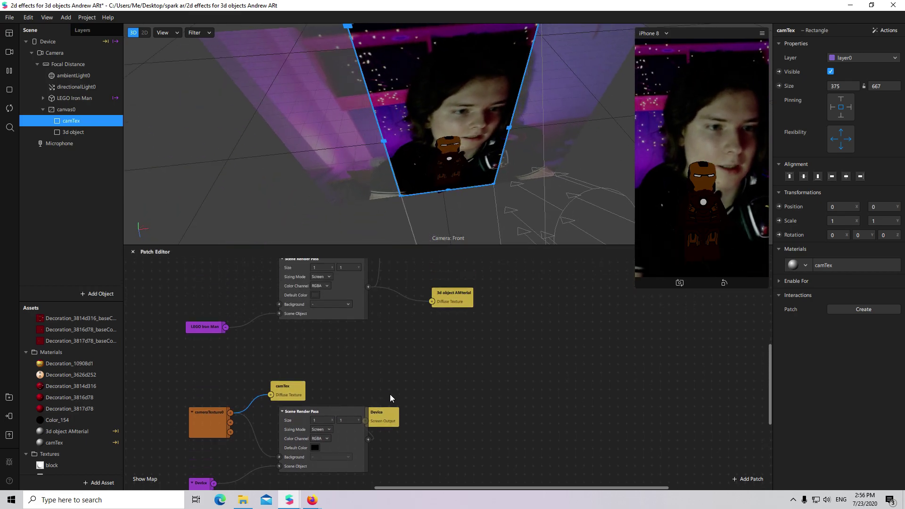
pyautogui.scroll(-1, 490, 372)
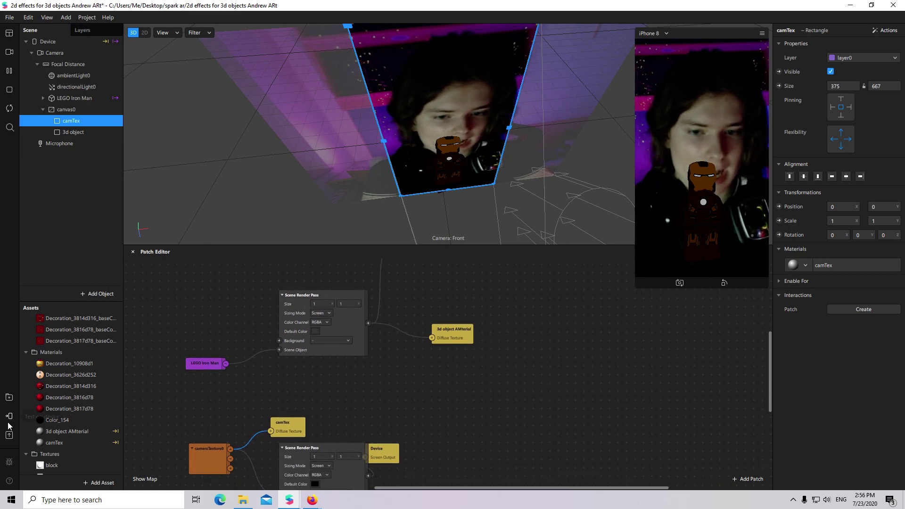
pyautogui.scroll(-2, 97, 428)
pyautogui.scroll(-1, 97, 428)
pyautogui.moveTo(62, 469); pyautogui.dragTo(547, 349)
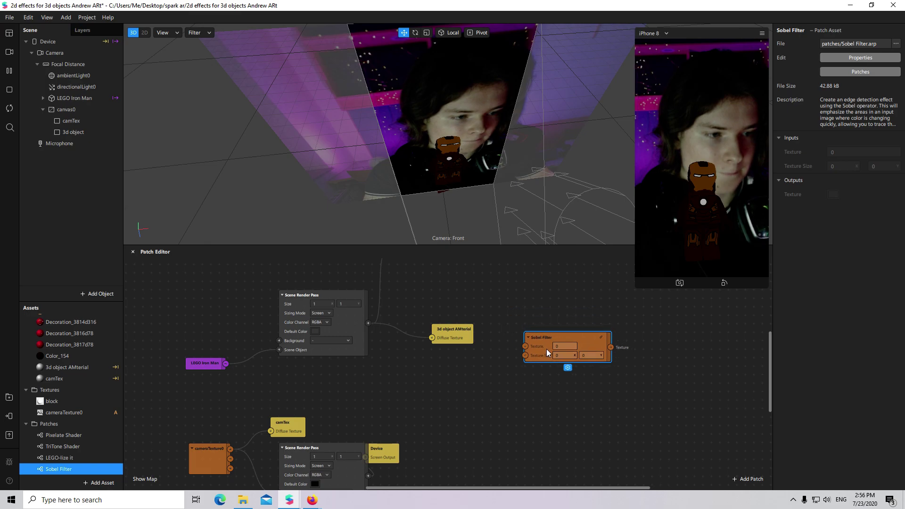
pyautogui.scroll(1, 472, 391)
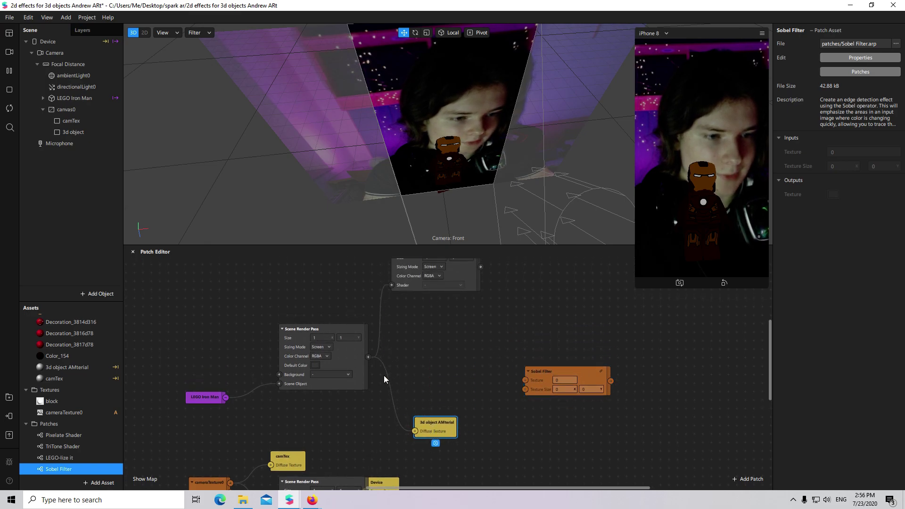
pyautogui.moveTo(368, 357); pyautogui.dragTo(526, 381)
# Reposition the Sobel Filter patch and add a Divide patch below it.
pyautogui.scroll(-4, 473, 389)
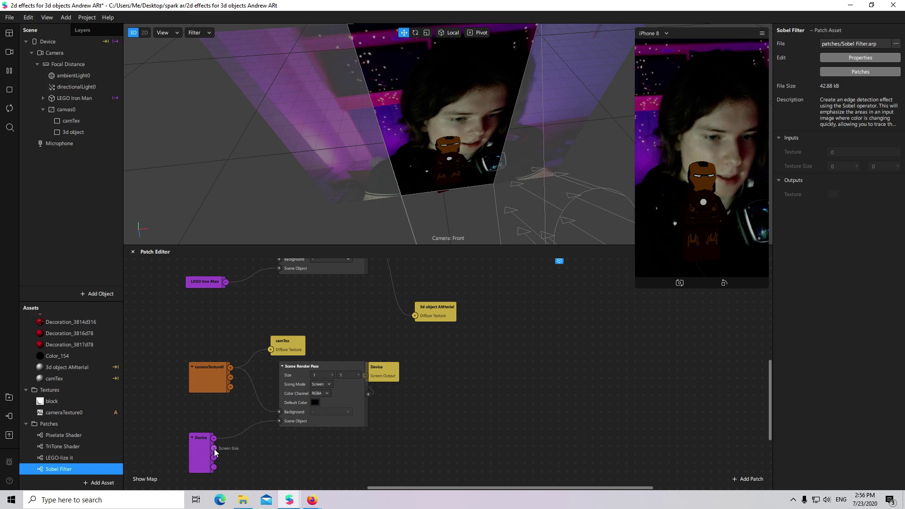
pyautogui.scroll(1, 215, 456)
pyautogui.moveTo(535, 330); pyautogui.dragTo(555, 384)
pyautogui.scroll(1, 500, 338)
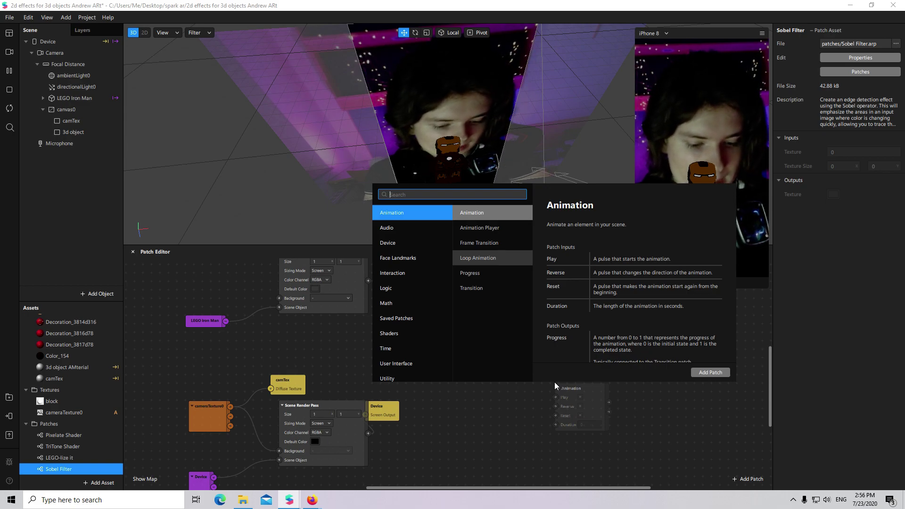
pyautogui.write('divide')
pyautogui.press('Return')
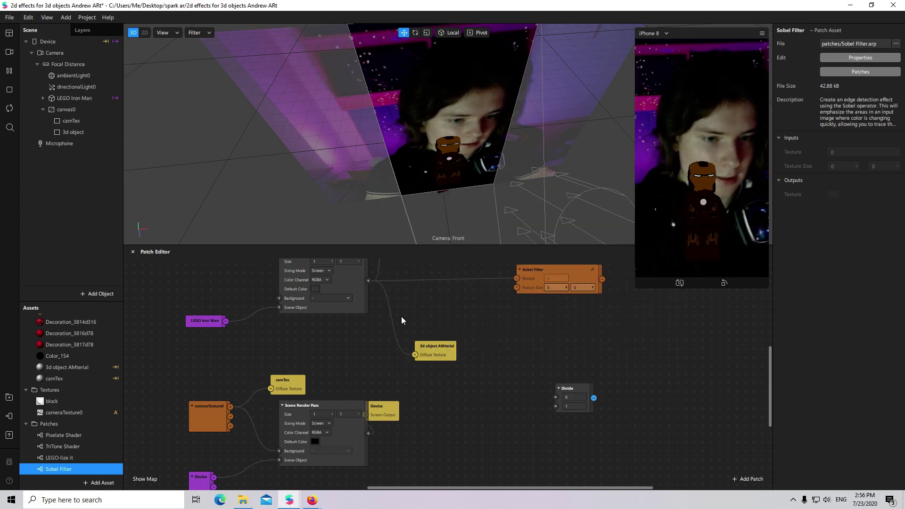
# Feed the Device patch's screen size into a Vector 2 Divide patch, connect the result to the Sobel Filter's Texture Size, and rearrange both patches.
pyautogui.scroll(-1, 248, 421)
pyautogui.moveTo(544, 370); pyautogui.dragTo(556, 383)
pyautogui.click(570, 405)
pyautogui.click(613, 444)
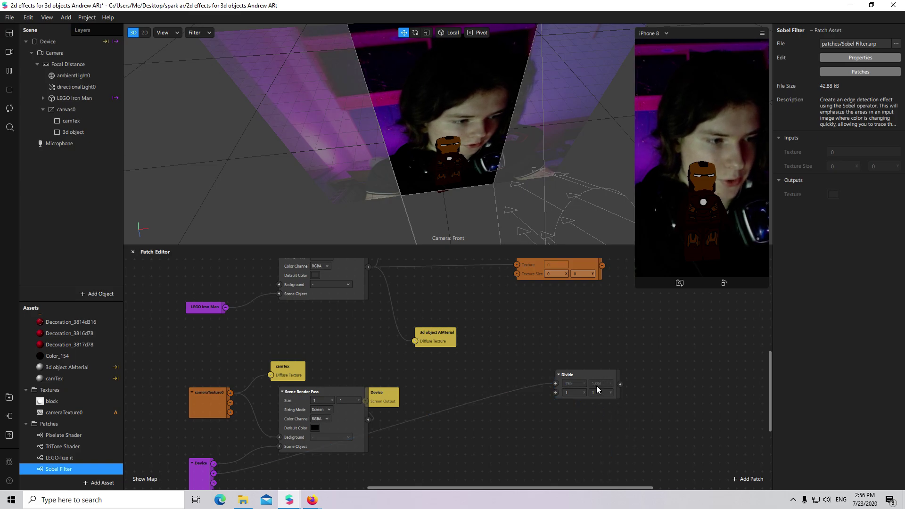
pyautogui.moveTo(527, 292); pyautogui.dragTo(519, 277)
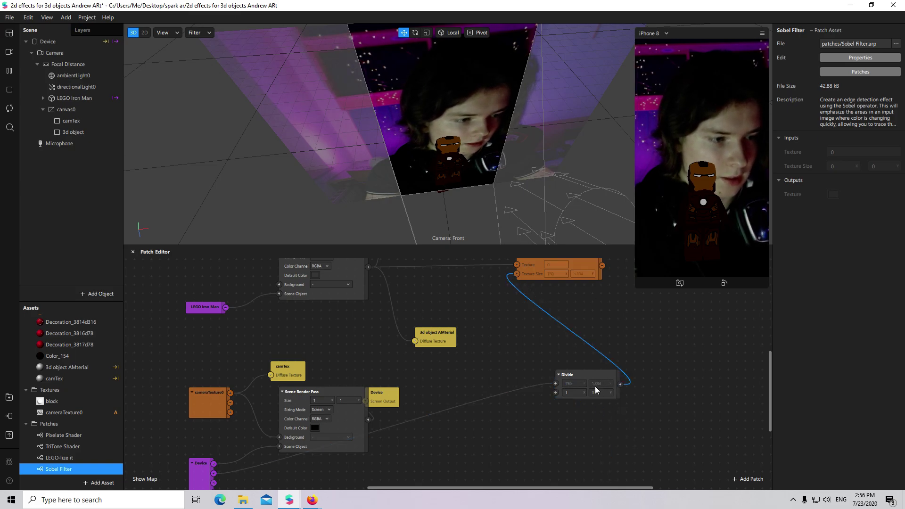
pyautogui.moveTo(593, 377); pyautogui.dragTo(584, 280)
# Convert the Sobel Filter patch asset into a patch group.
pyautogui.scroll(2, 612, 398)
pyautogui.rightClick(584, 279)
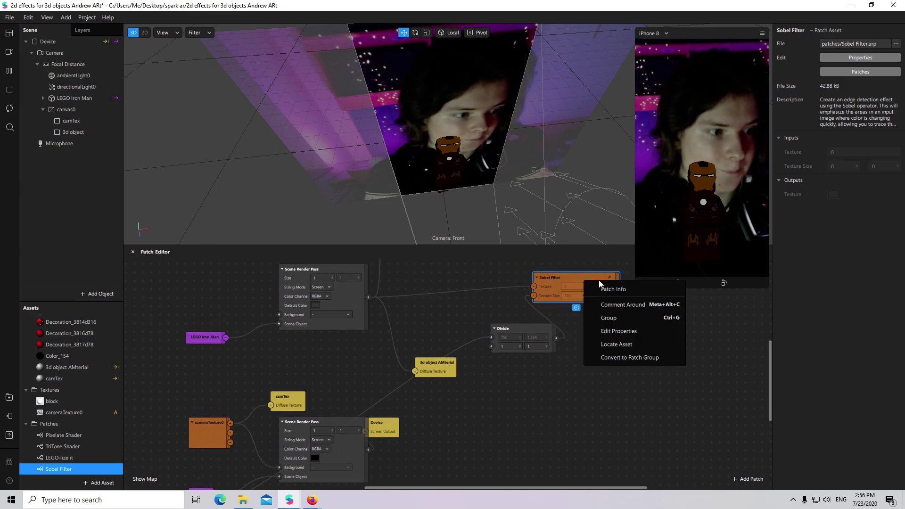
pyautogui.click(631, 357)
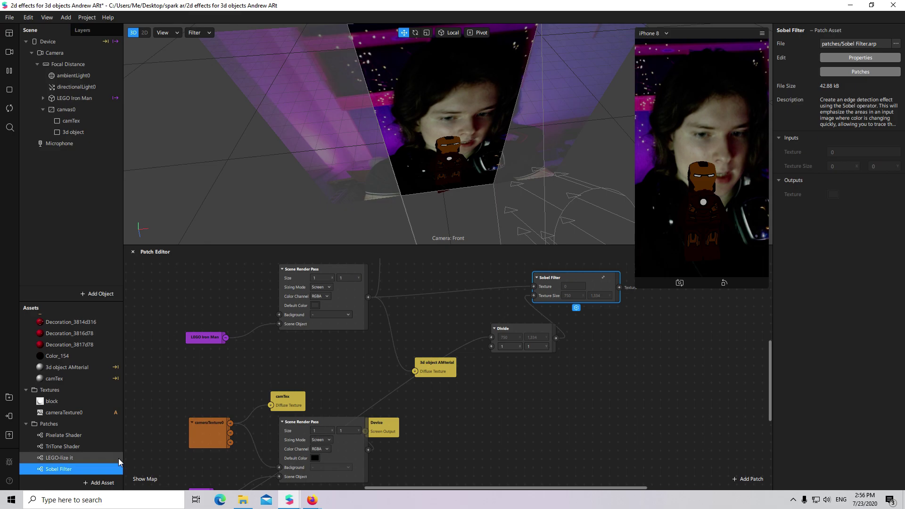
# Add the TriTone Shader after the Sobel Filter and route the Sobel output through it into the 3d object AMterial's Diffuse Texture.
pyautogui.moveTo(63, 446); pyautogui.dragTo(636, 357)
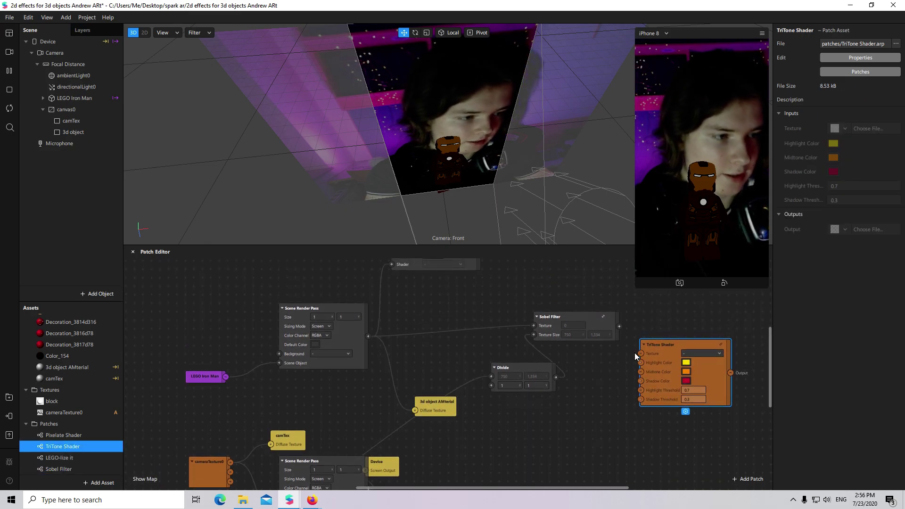
pyautogui.moveTo(619, 326); pyautogui.dragTo(641, 353)
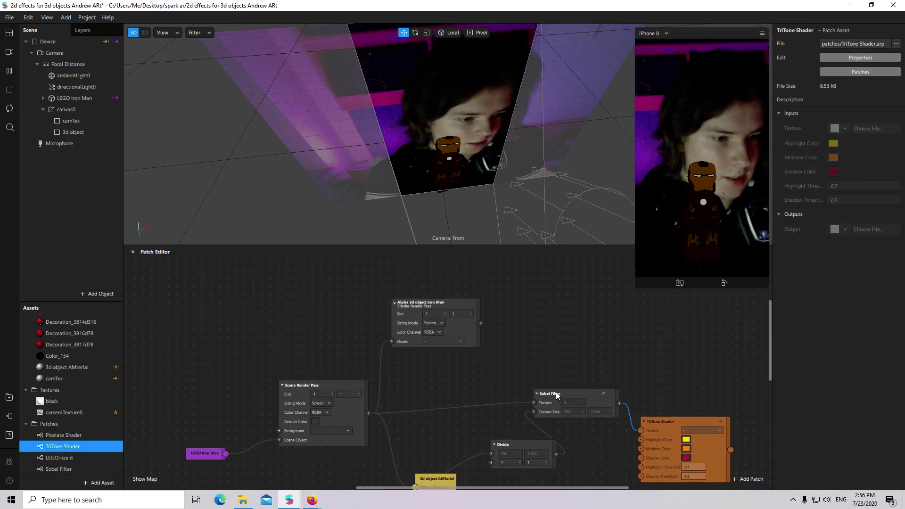
pyautogui.moveTo(431, 413); pyautogui.dragTo(728, 310)
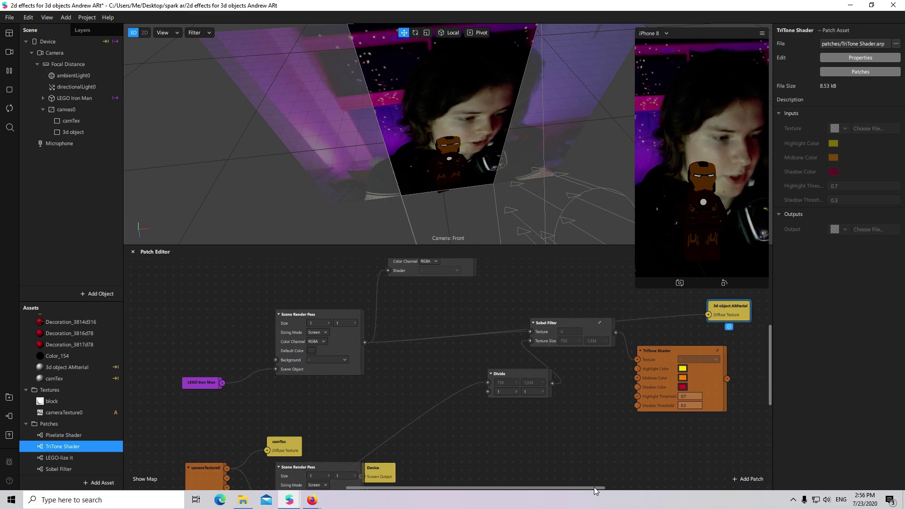
pyautogui.moveTo(593, 488); pyautogui.dragTo(626, 487)
pyautogui.moveTo(598, 378); pyautogui.dragTo(580, 315)
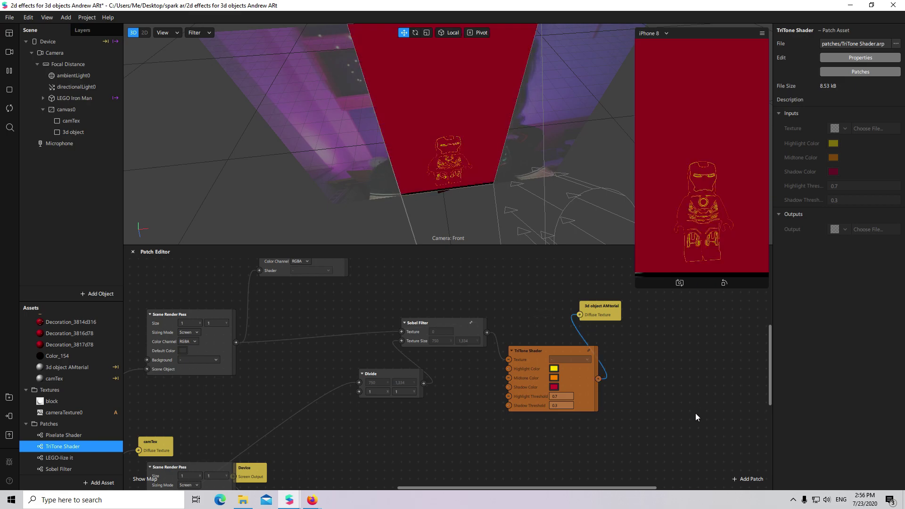
# Set the 3d object rectangle's vertical position to 0 so it lines up with the canvas.
pyautogui.click(103, 129)
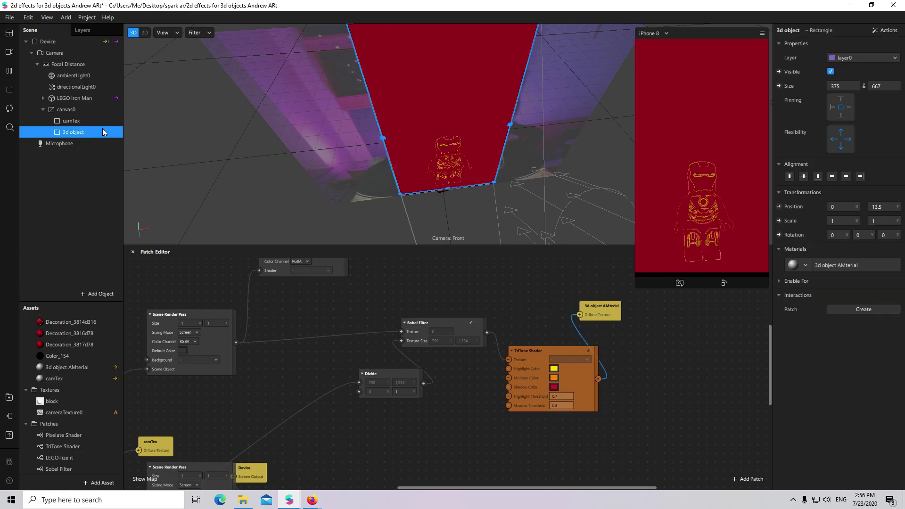
pyautogui.click(849, 86)
pyautogui.click(853, 101)
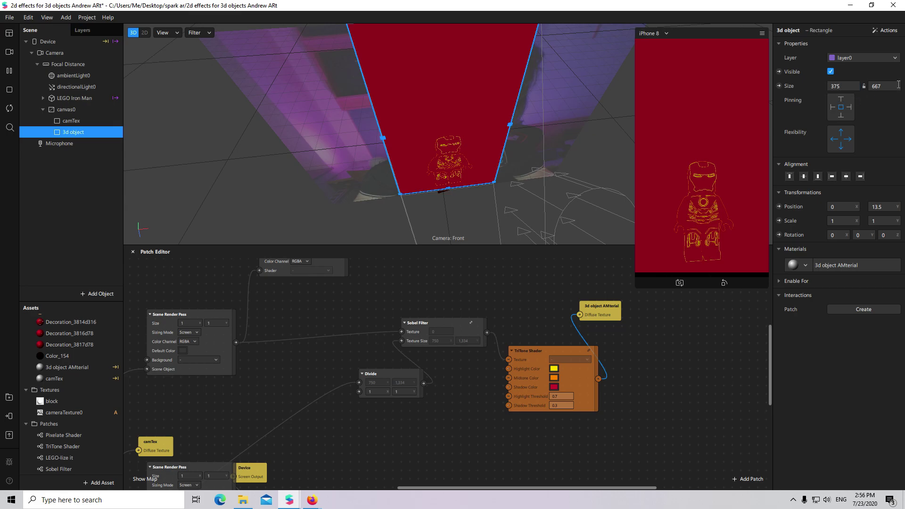
pyautogui.moveTo(492, 173); pyautogui.dragTo(510, 81)
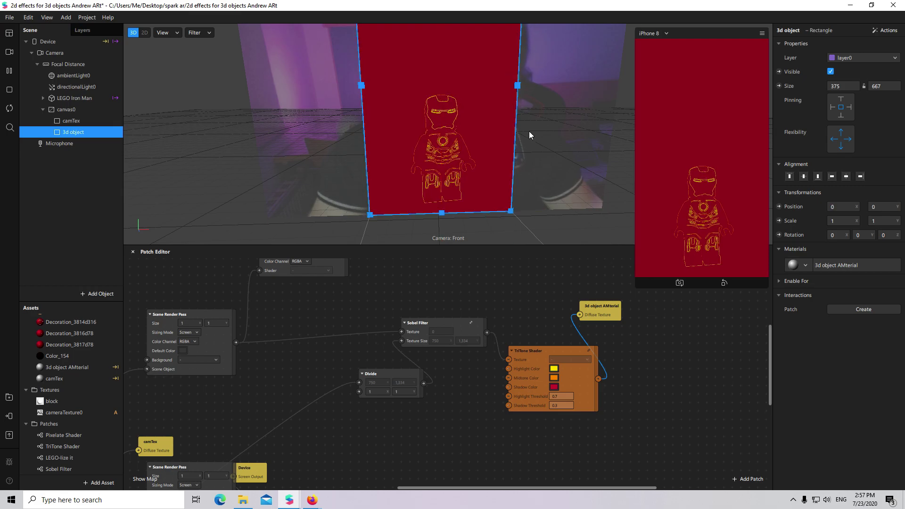
pyautogui.click(836, 265)
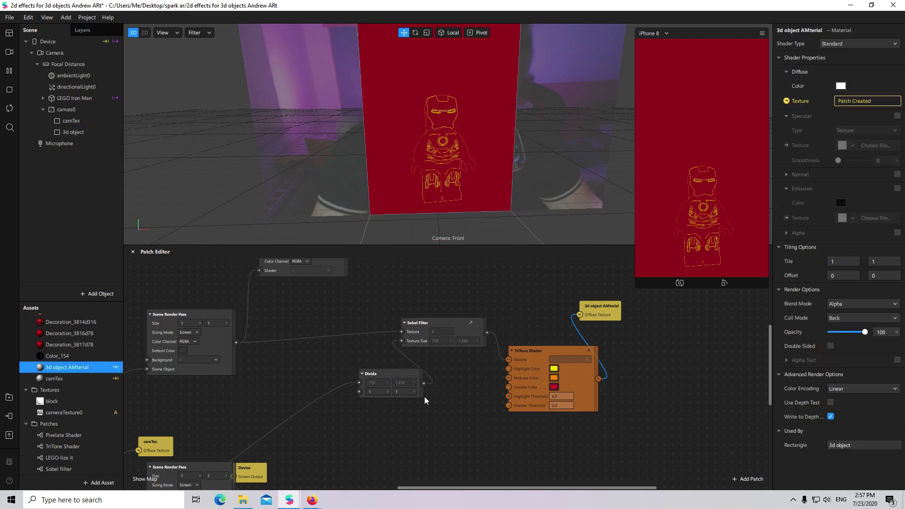
pyautogui.scroll(3, 546, 467)
pyautogui.hscroll(-5, 537, 485)
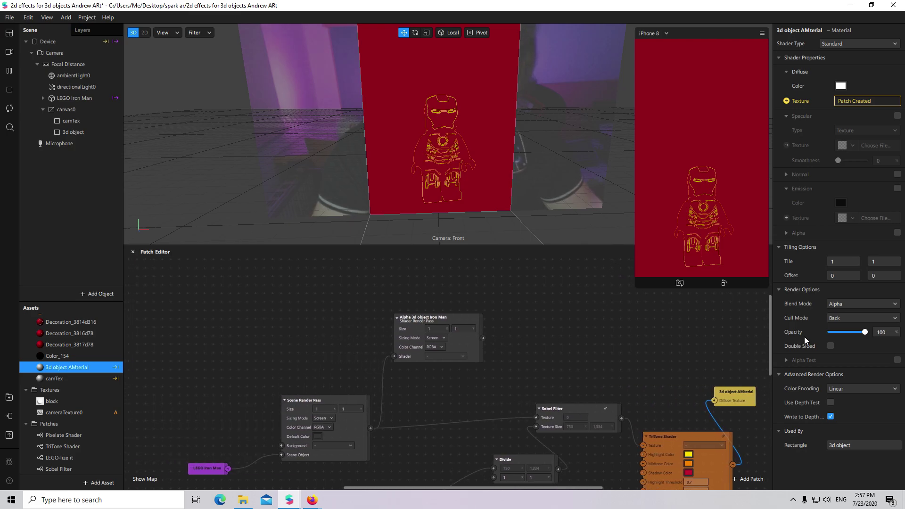
pyautogui.keyDown('ctrl'); pyautogui.scroll(2, 401, 346); pyautogui.keyUp('ctrl')
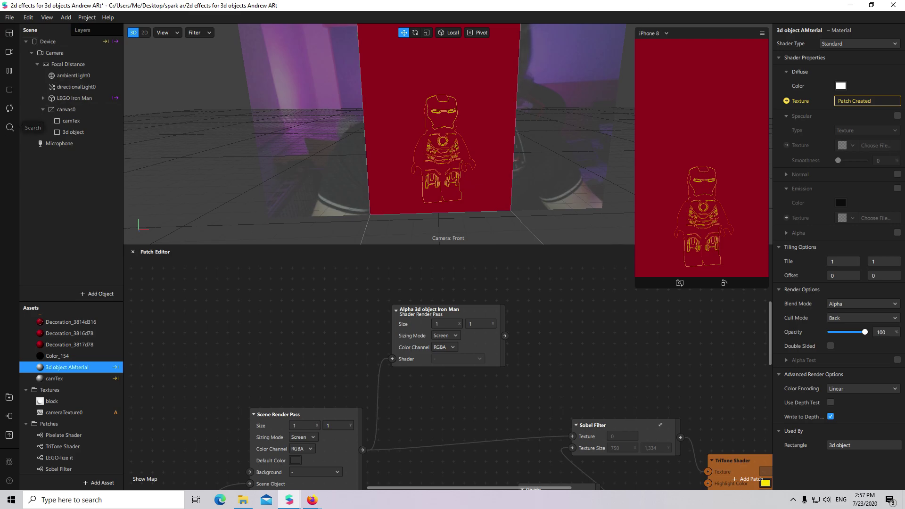
# Rename the 3d object rectangle in the scene as "3d object Rect".
pyautogui.click(80, 132)
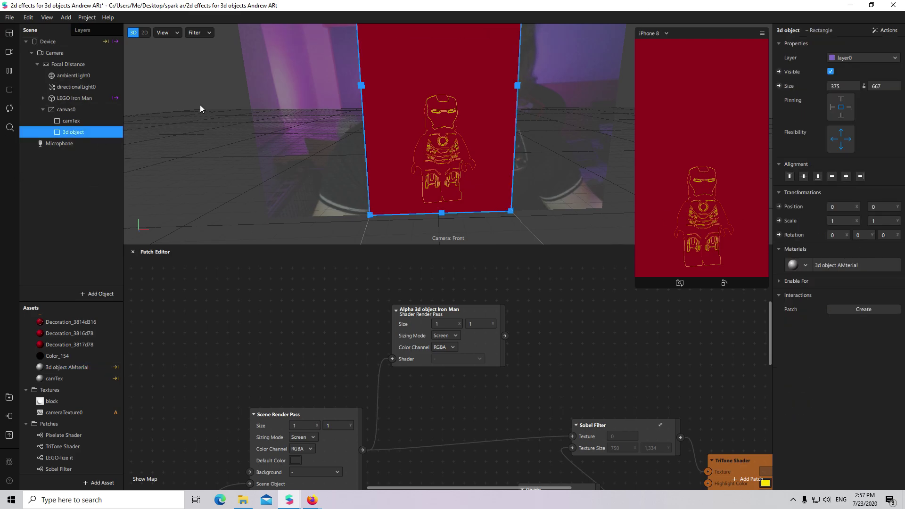
pyautogui.doubleClick(101, 132)
pyautogui.write('R')
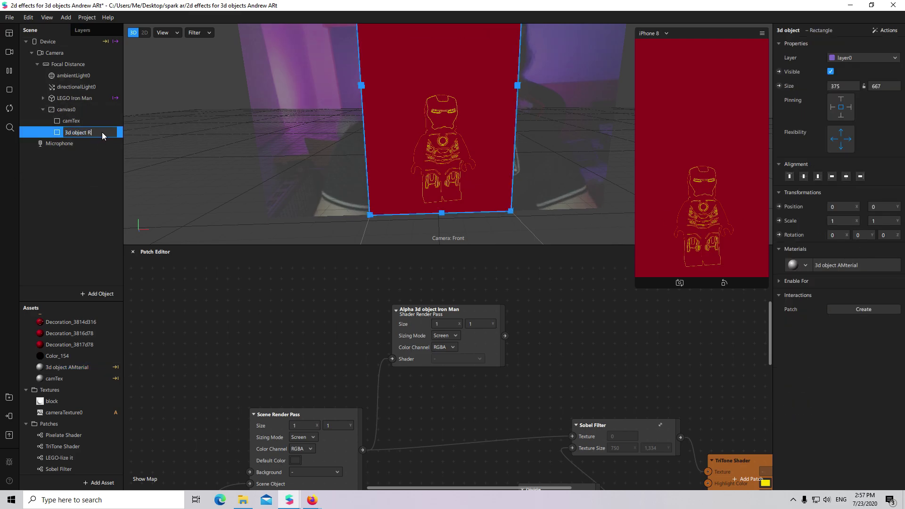
pyautogui.write('ect')
pyautogui.click(87, 116)
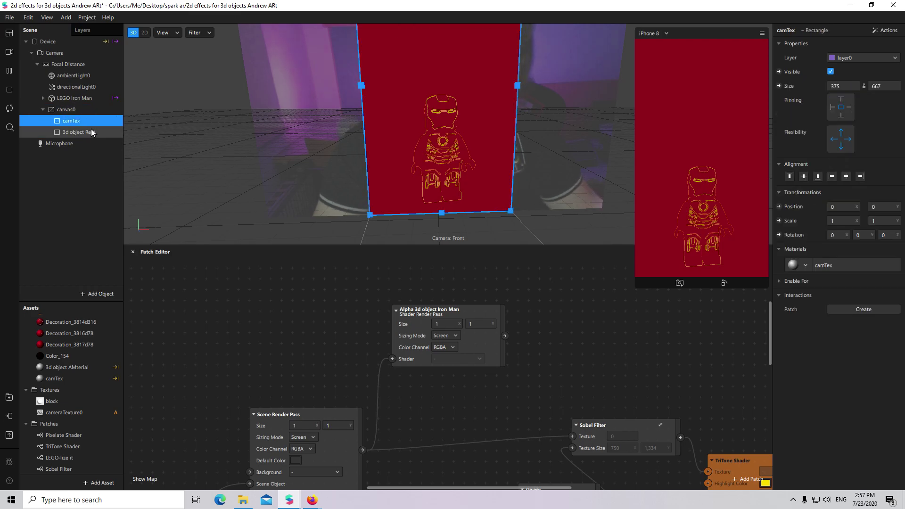
# Enable Alpha on the 3d object AMterial and assign Alpha 3d object Iron ManTexture as its alpha texture.
pyautogui.click(91, 131)
pyautogui.click(874, 264)
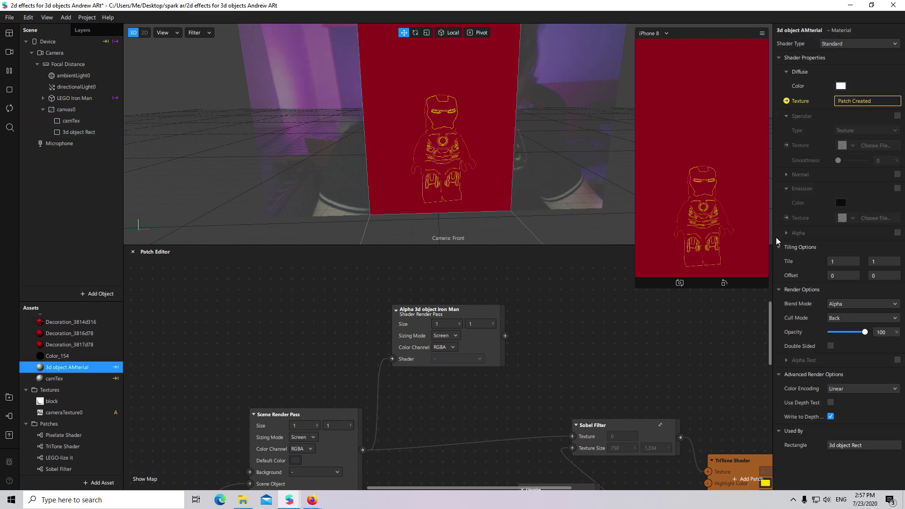
pyautogui.click(897, 233)
pyautogui.click(853, 262)
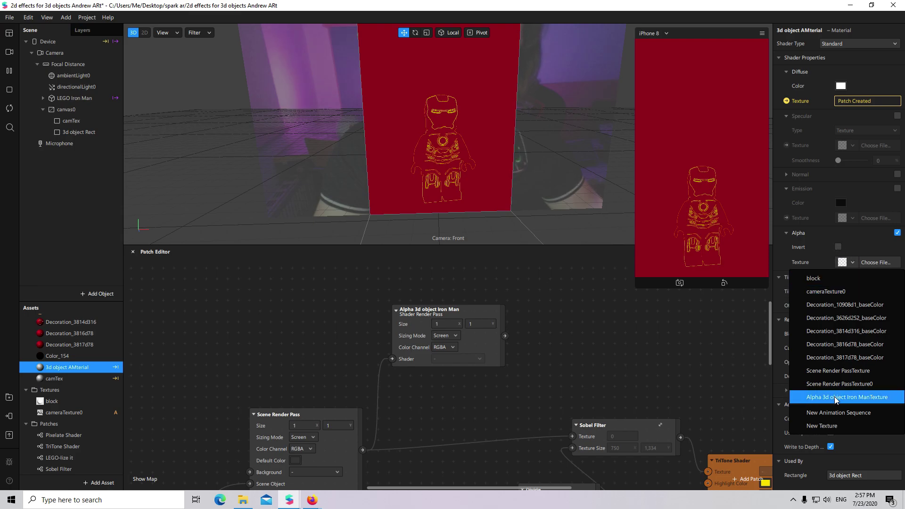
pyautogui.click(858, 400)
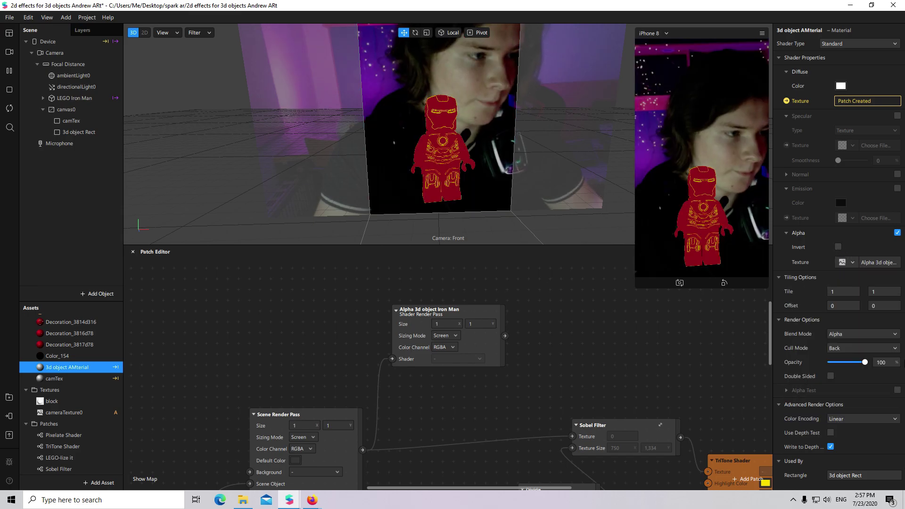
# Space out the 3d object AMterial, TriTone Shader and Divide patches to tidy the shader chain.
pyautogui.scroll(1, 574, 489)
pyautogui.scroll(-5, 522, 488)
pyautogui.hscroll(5, 522, 488)
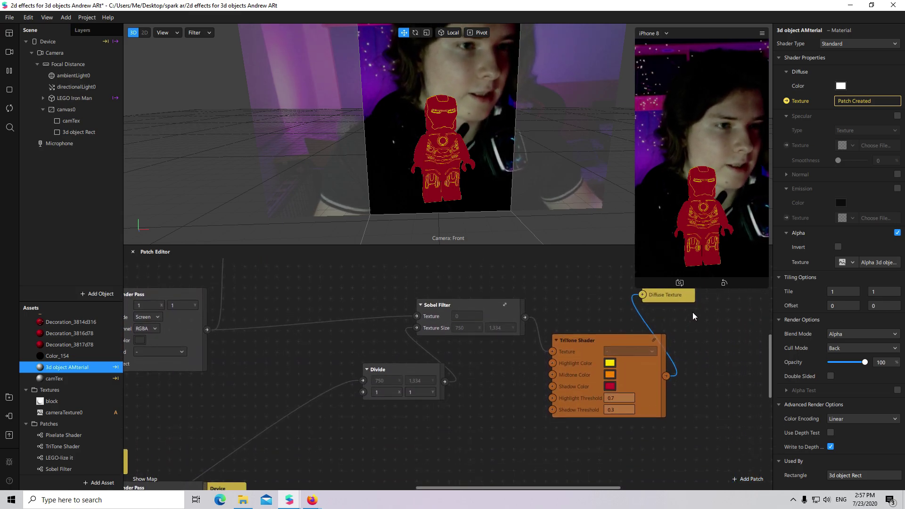
pyautogui.scroll(1, 623, 396)
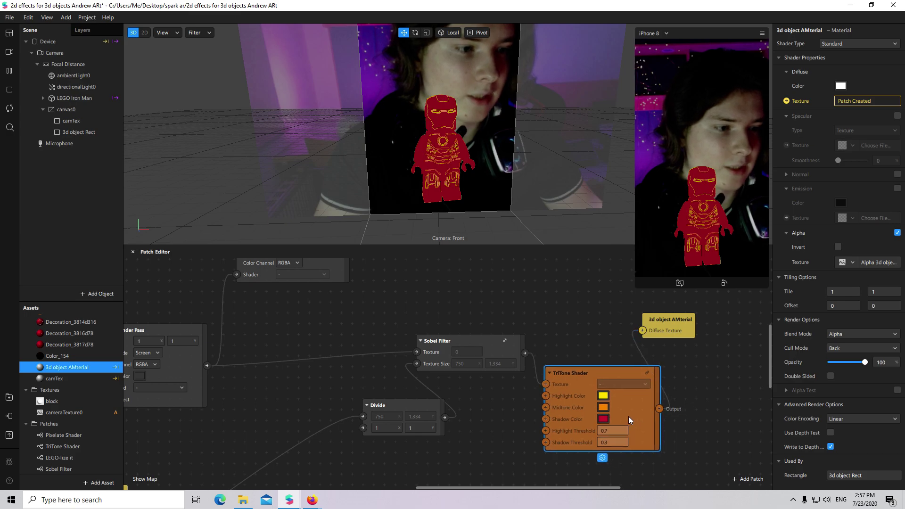
pyautogui.moveTo(671, 322); pyautogui.dragTo(713, 332)
pyautogui.moveTo(635, 412); pyautogui.dragTo(649, 397)
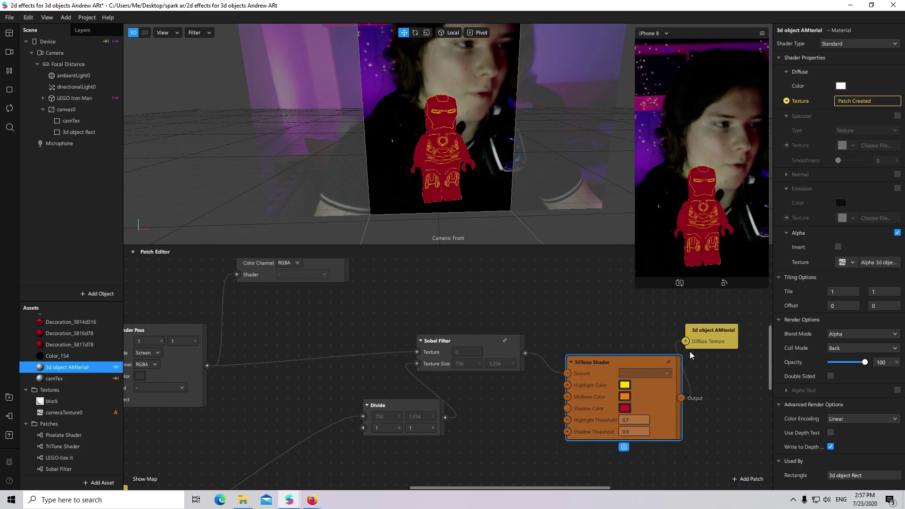
pyautogui.scroll(1, 641, 330)
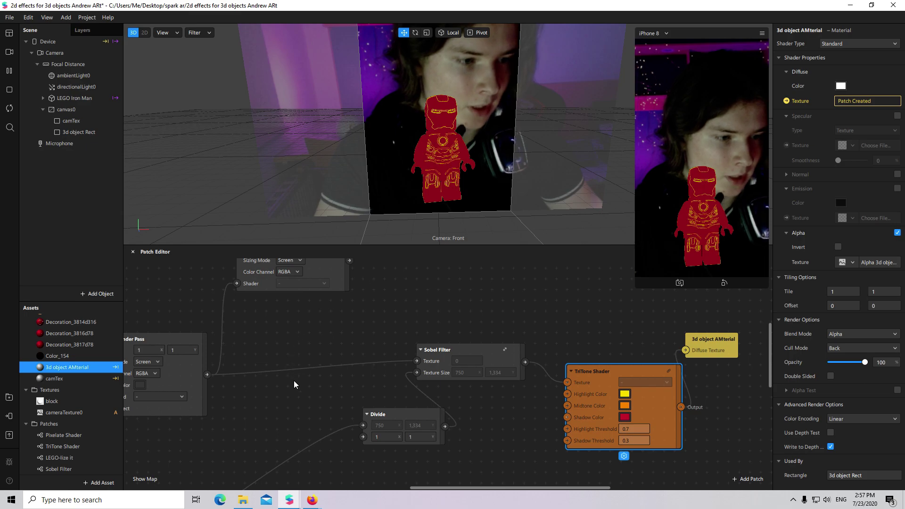
pyautogui.scroll(-1, 503, 386)
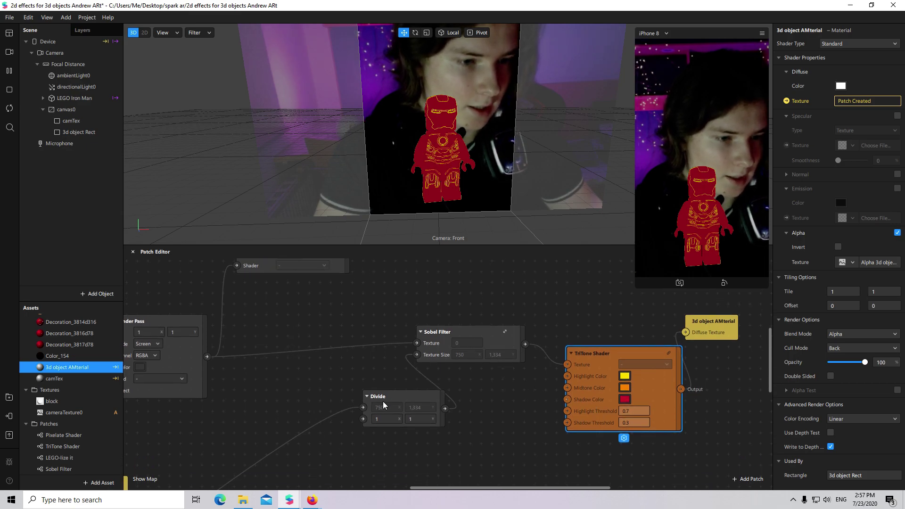
pyautogui.moveTo(377, 395); pyautogui.dragTo(323, 396)
# Set the TriTone Shader's Highlight Color and Midtone Color to black.
pyautogui.click(624, 377)
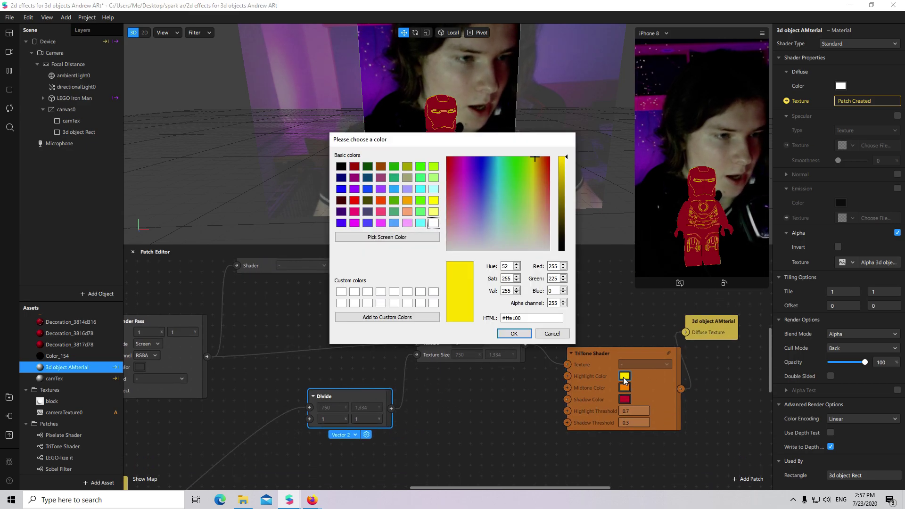
pyautogui.moveTo(557, 194); pyautogui.dragTo(547, 397)
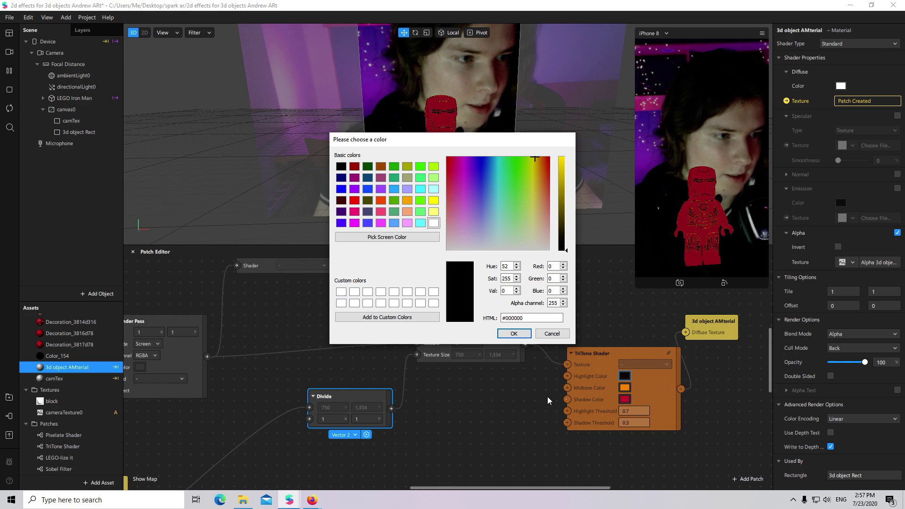
pyautogui.click(514, 334)
pyautogui.click(625, 387)
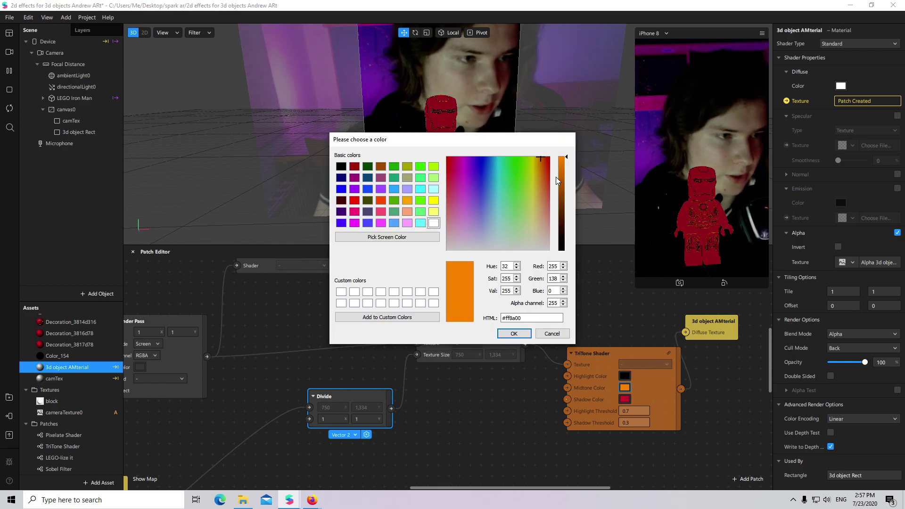
pyautogui.moveTo(560, 178); pyautogui.dragTo(511, 364)
pyautogui.click(515, 334)
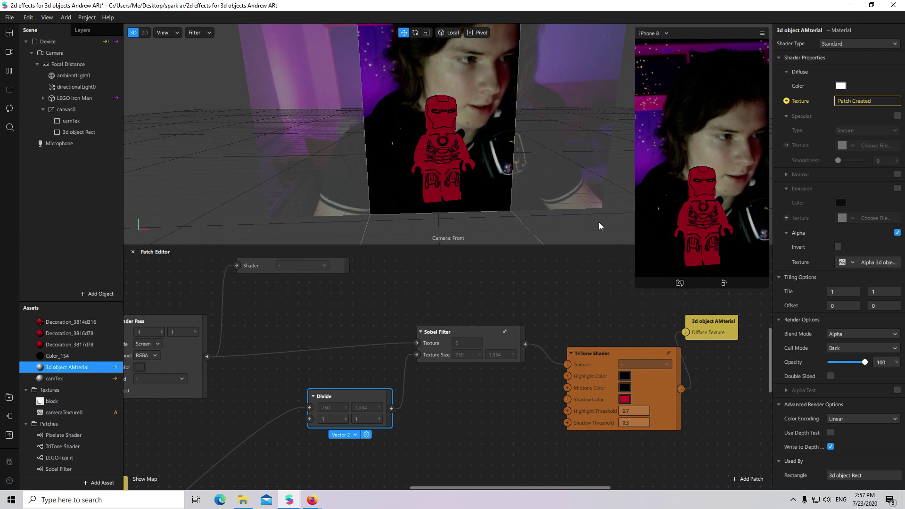
# Make the TriTone Shader's Shadow Color fully transparent with an alpha channel of 0.
pyautogui.click(625, 399)
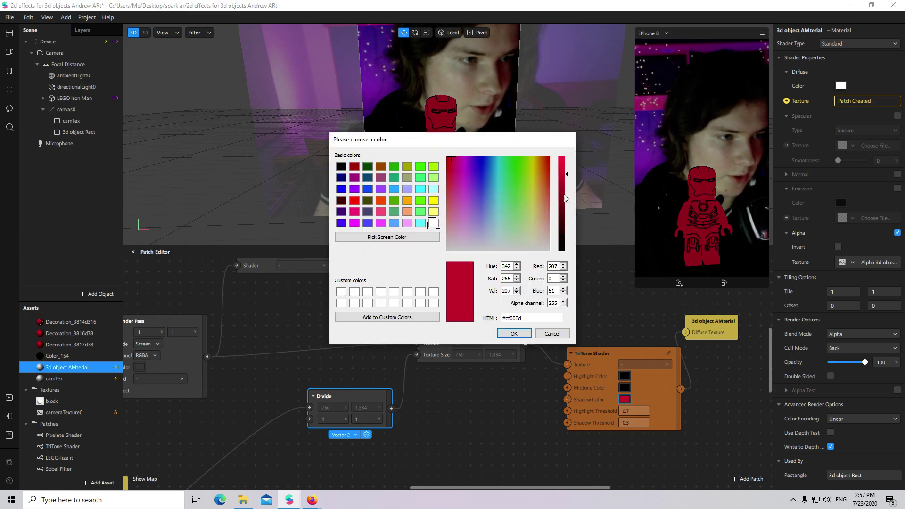
pyautogui.click(557, 305)
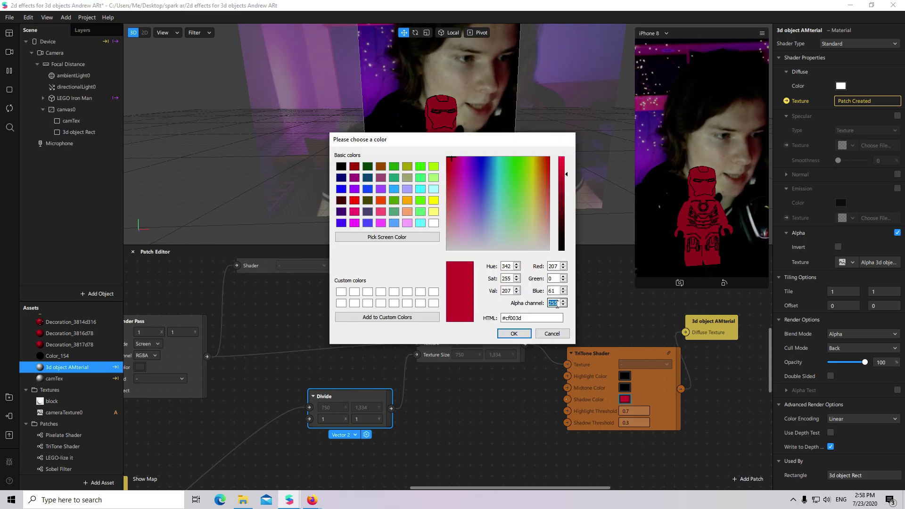
pyautogui.write('0')
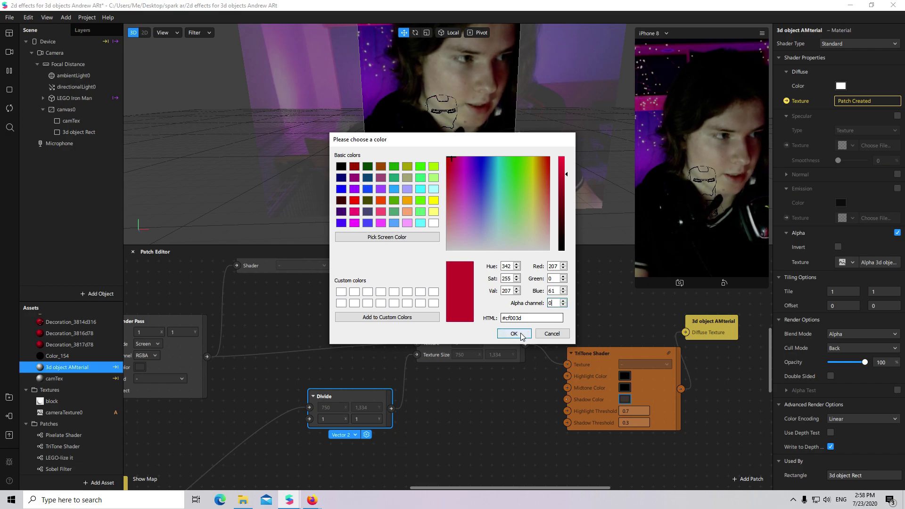
pyautogui.click(514, 334)
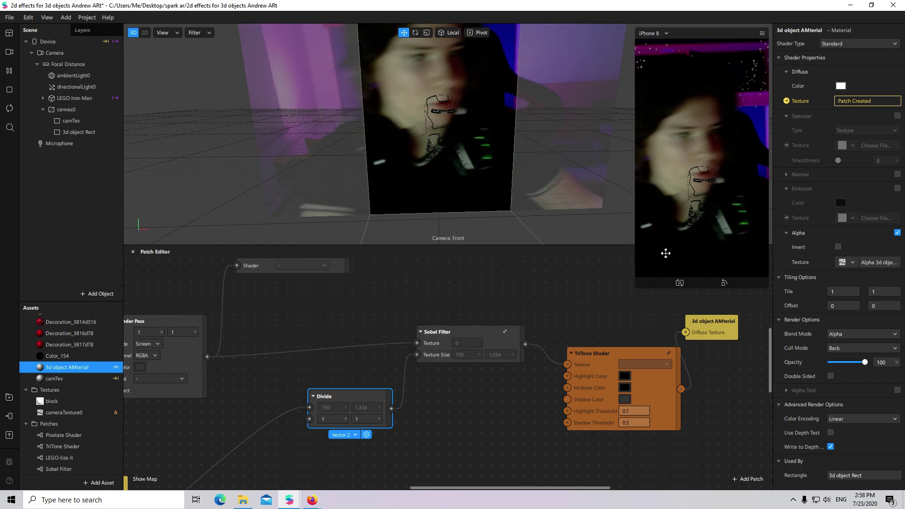
# Enlarge the device preview to examine the Iron Man outline effect, shrink it again and bring the Divide patch into view.
pyautogui.moveTo(638, 288); pyautogui.dragTo(506, 464)
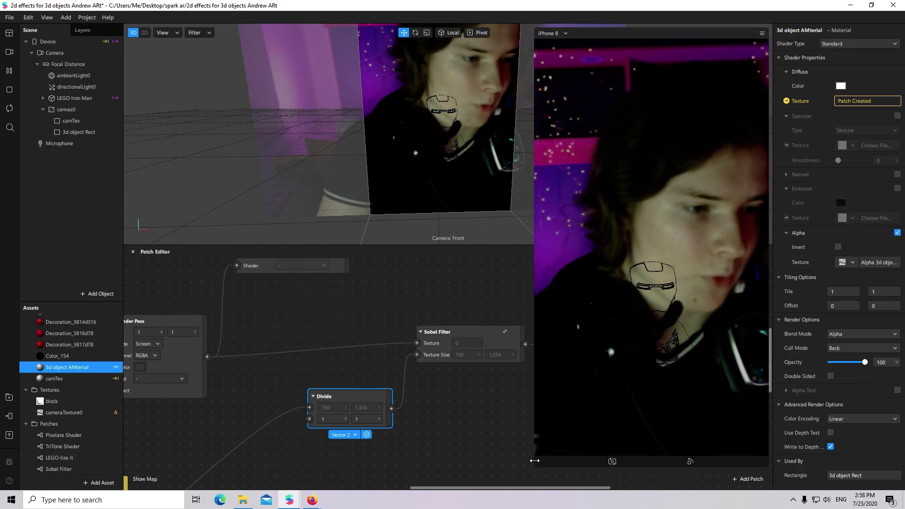
pyautogui.moveTo(597, 446); pyautogui.dragTo(662, 285)
pyautogui.scroll(-2, 359, 453)
pyautogui.scroll(-3, 359, 448)
pyautogui.keyDown('ctrl'); pyautogui.scroll(1, 358, 424); pyautogui.keyUp('ctrl')
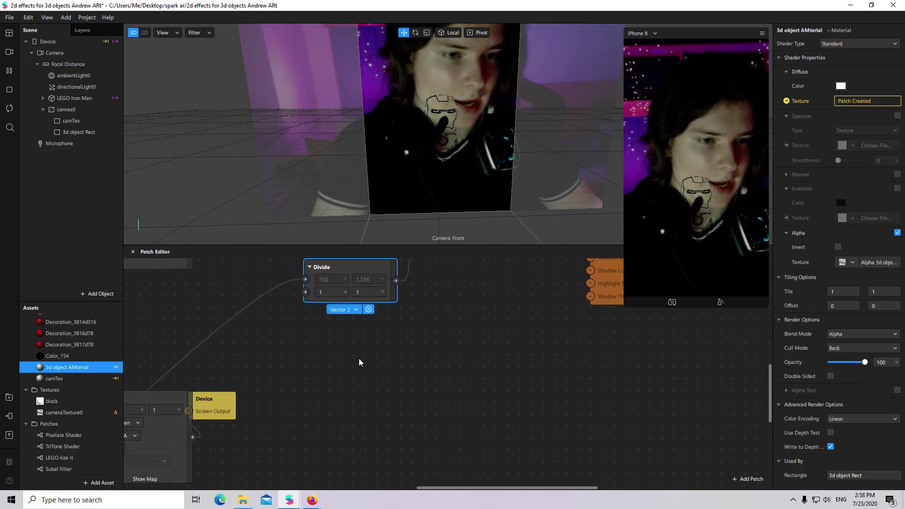
# Set both divisor values of the Divide patch to 4 and enlarge the device preview to examine the outline.
pyautogui.scroll(3, 331, 346)
pyautogui.scroll(1, 353, 397)
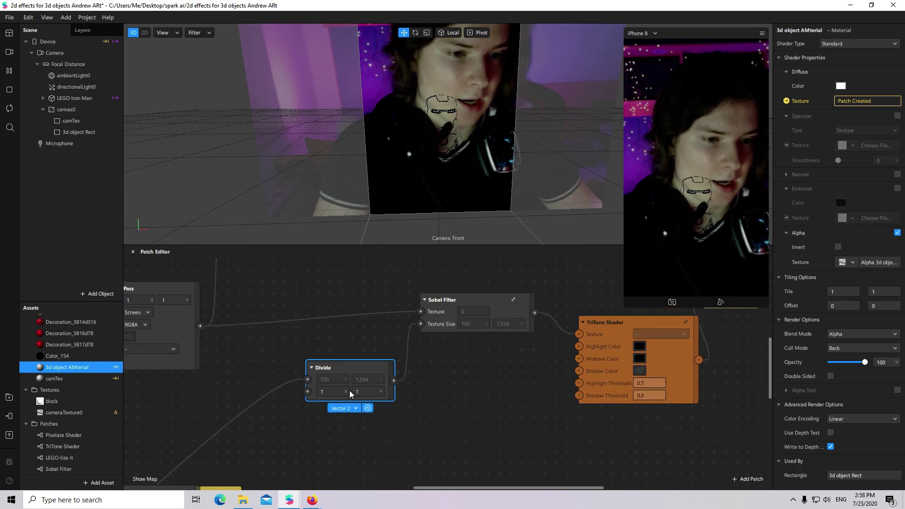
pyautogui.click(335, 389)
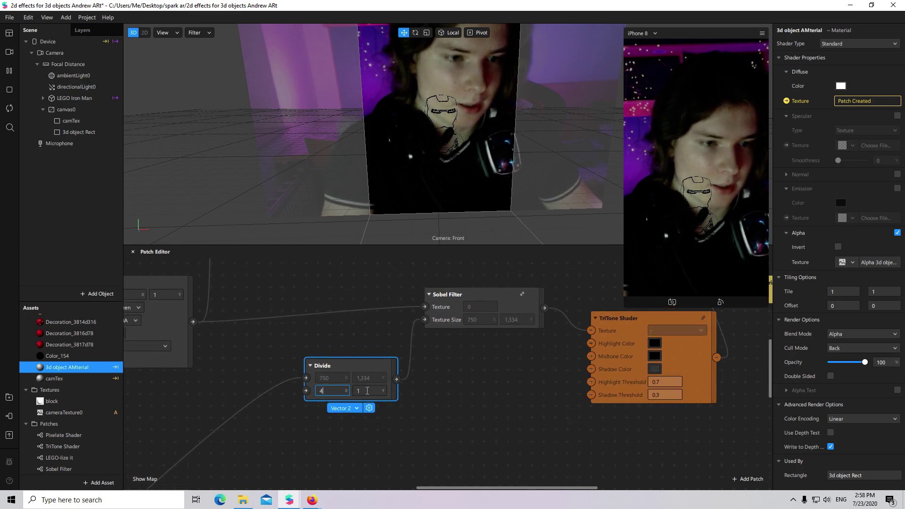
pyautogui.click(506, 290)
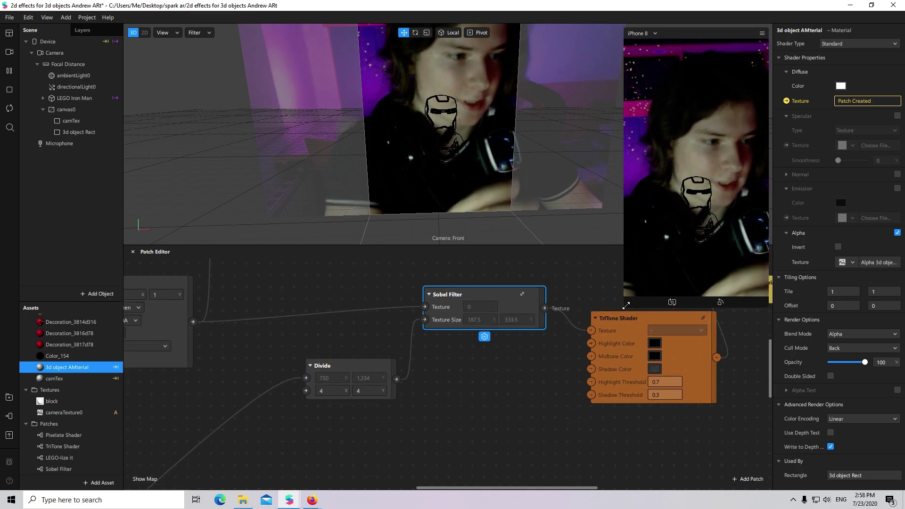
pyautogui.moveTo(624, 305); pyautogui.dragTo(522, 441)
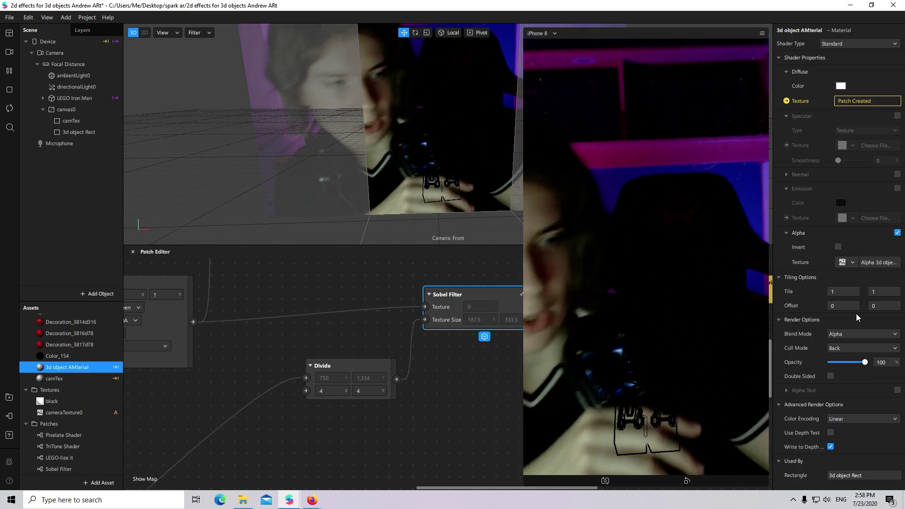
pyautogui.moveTo(539, 481); pyautogui.dragTo(592, 390)
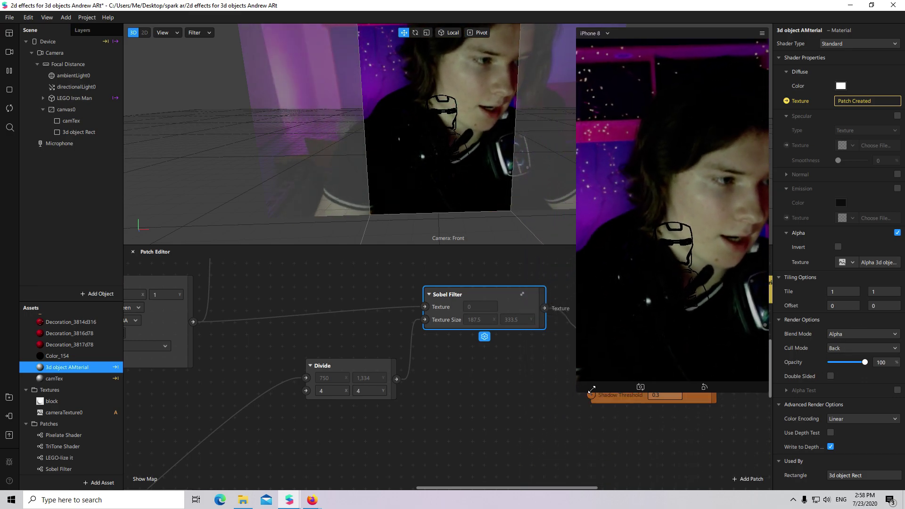
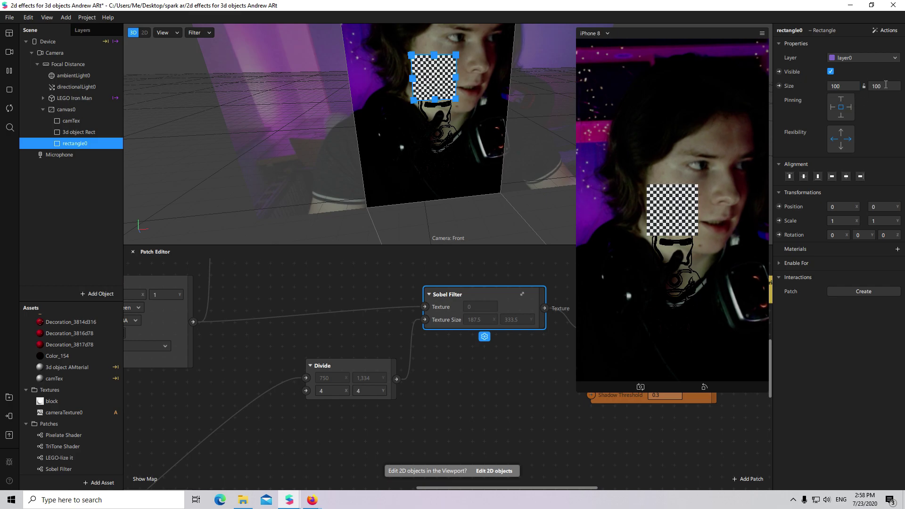
# Make rectangle0 fill the canvas's full width and height and assign a newly created material to it.
pyautogui.click(843, 100)
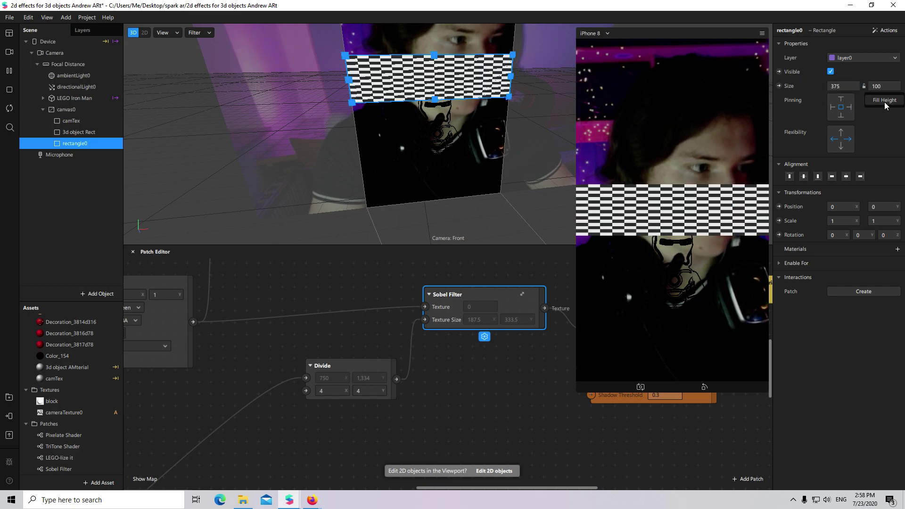
pyautogui.click(884, 101)
pyautogui.click(897, 249)
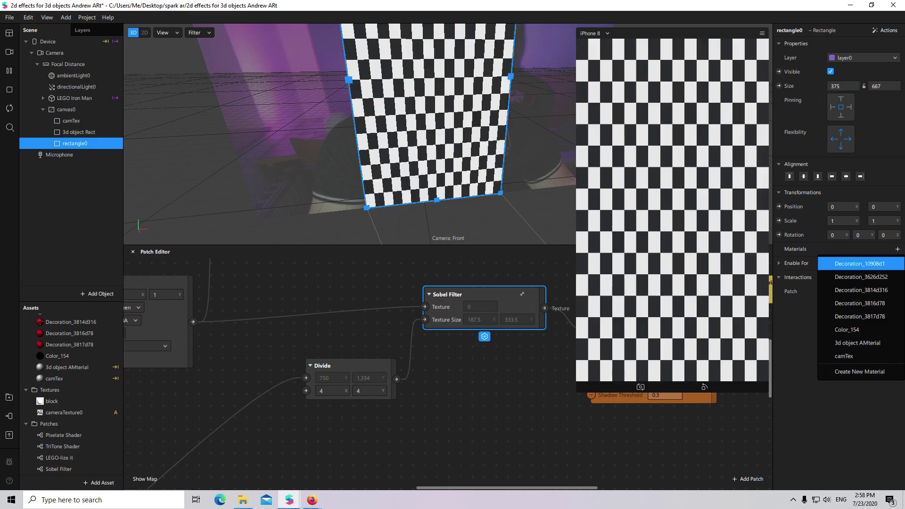
pyautogui.click(866, 372)
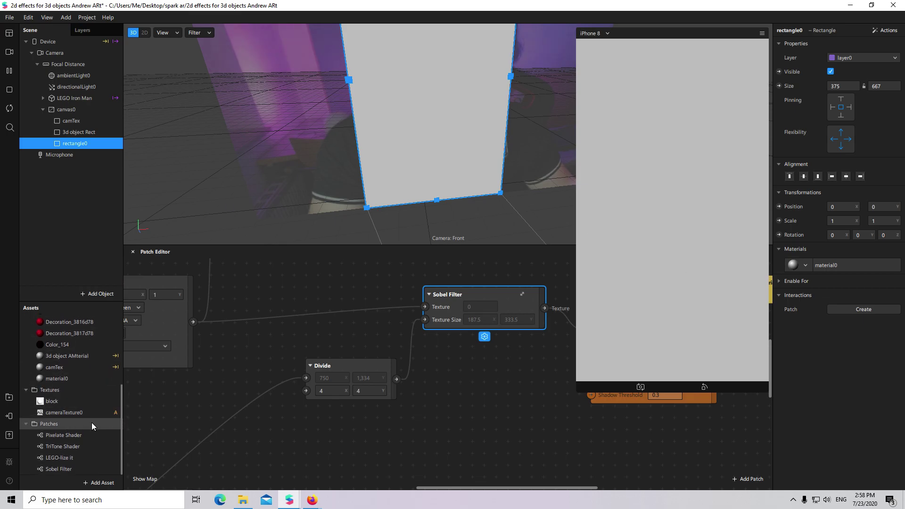
# Rename material0 as "3d object" and the 3d object AMterial material as "3d object outliner".
pyautogui.scroll(1, 94, 429)
pyautogui.doubleClick(79, 399)
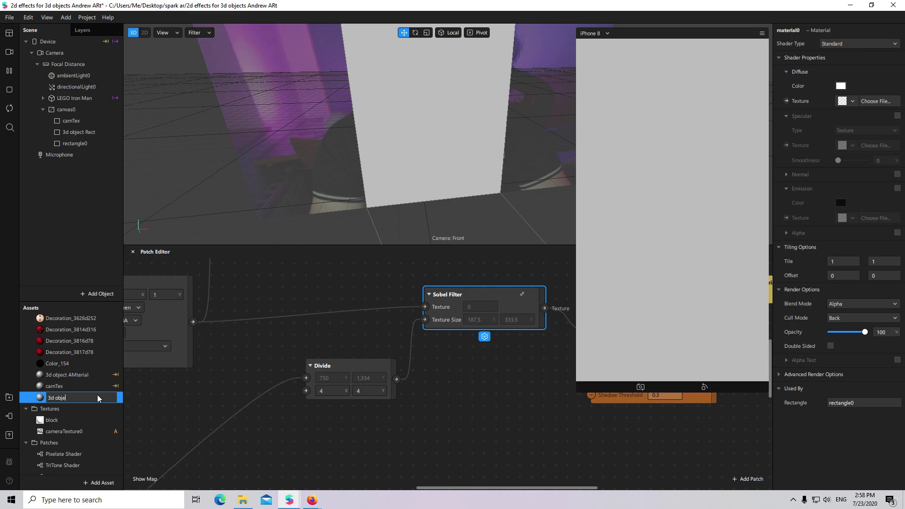
pyautogui.click(81, 375)
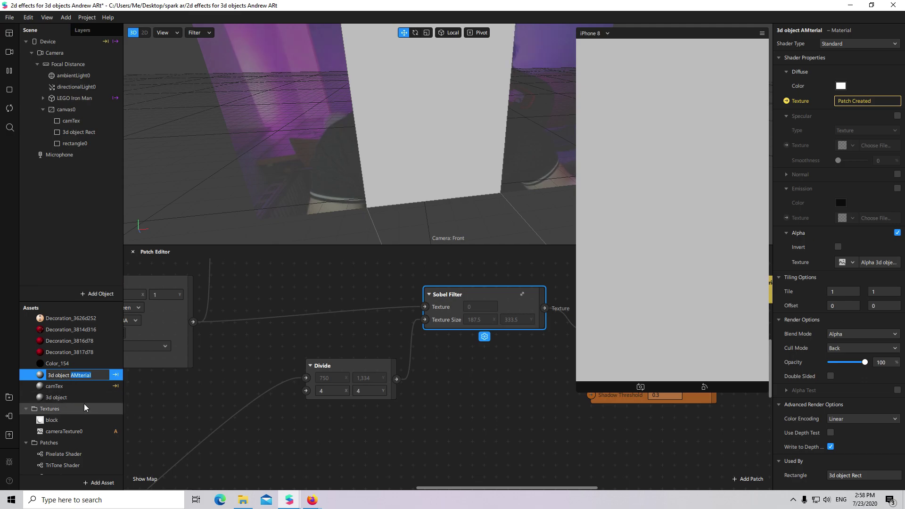
pyautogui.press('BackSpace')
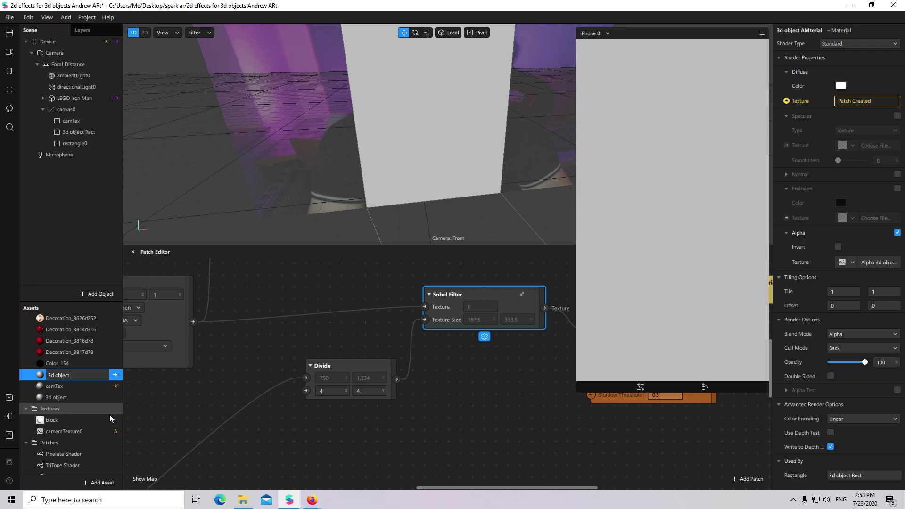
pyautogui.write('outliner')
pyautogui.click(95, 362)
pyautogui.click(86, 374)
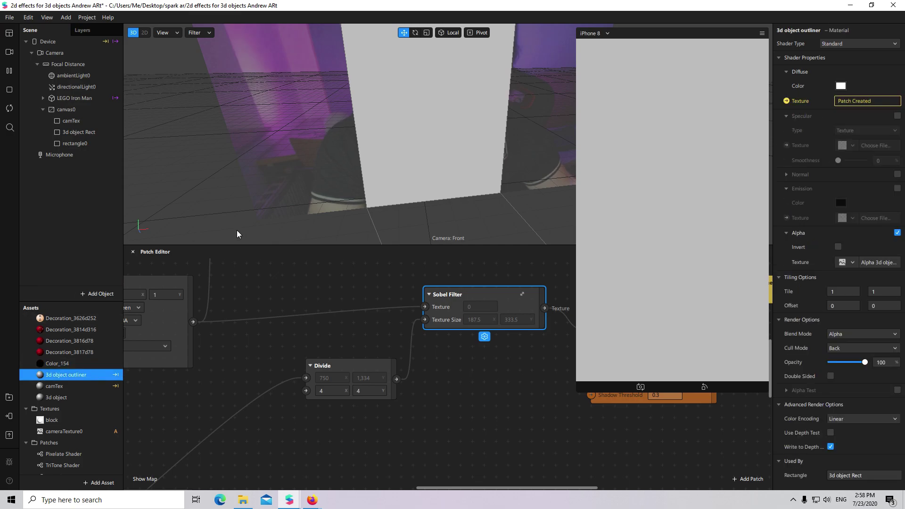
# Rename rectangle0 as "3d object" and the 3d object Rect rectangle as "3d object Rect outliner".
pyautogui.doubleClick(80, 143)
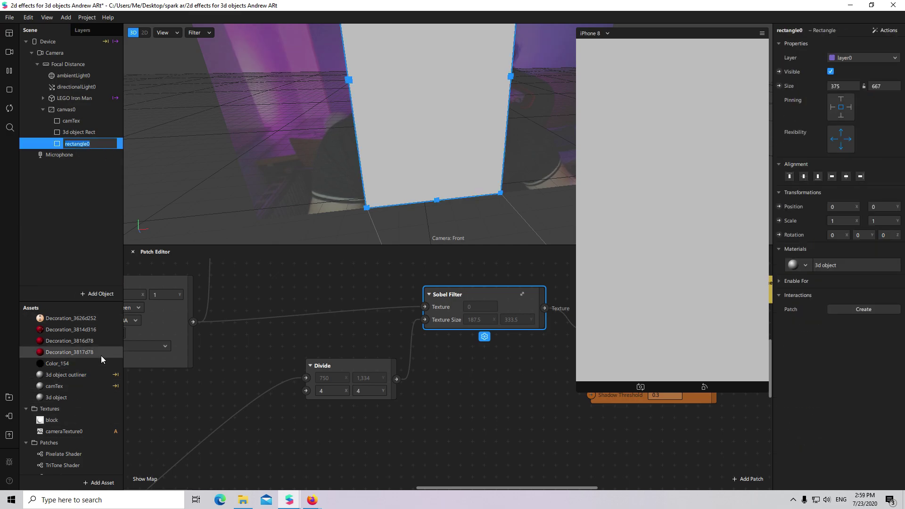
pyautogui.doubleClick(83, 397)
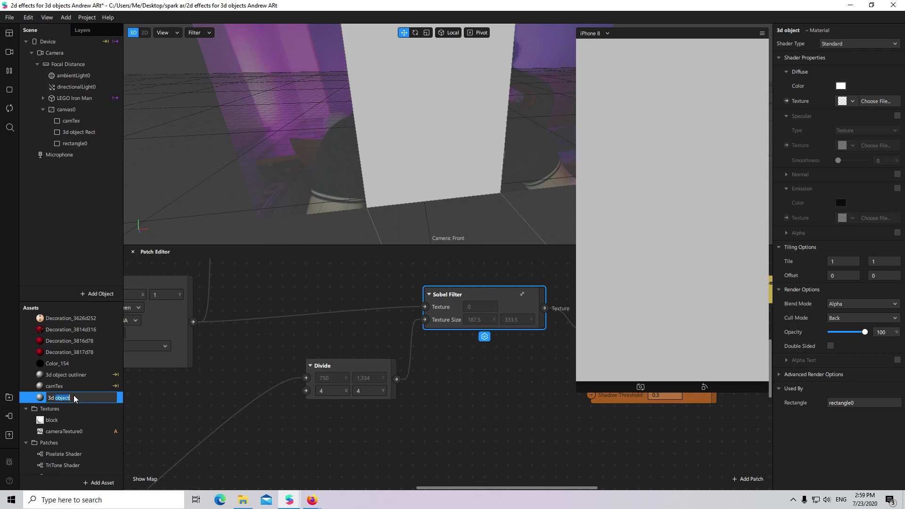
pyautogui.click(100, 141)
pyautogui.click(101, 133)
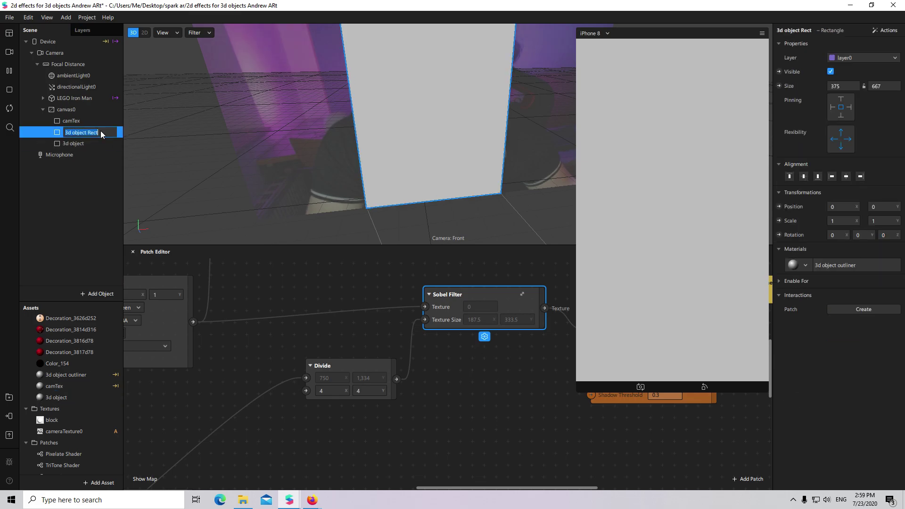
pyautogui.click(103, 132)
pyautogui.write('out')
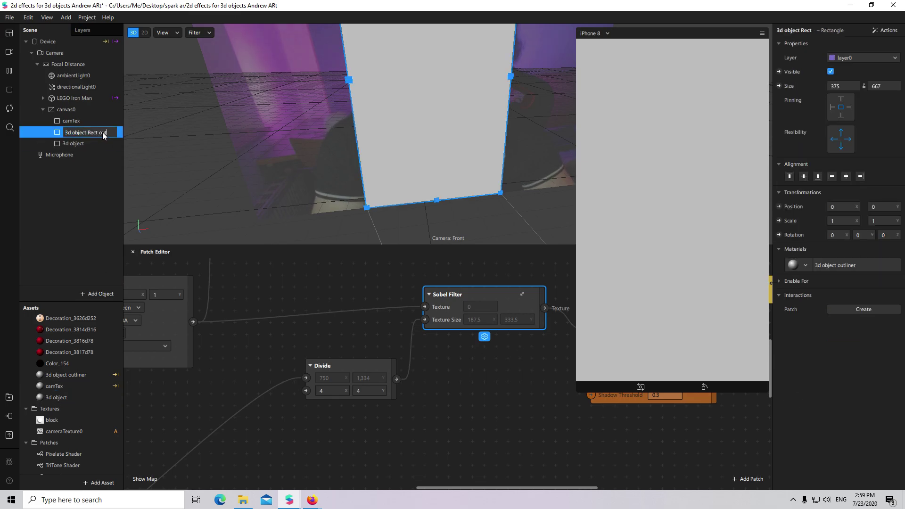
pyautogui.write('liner')
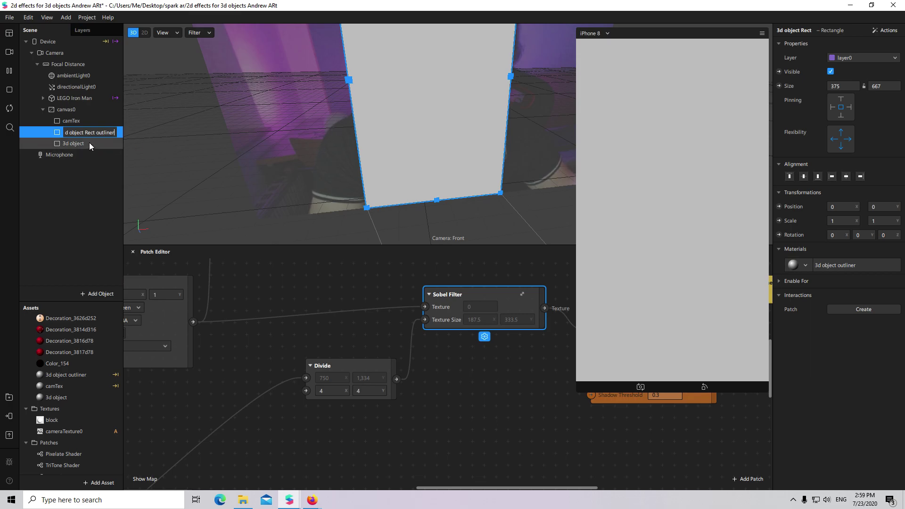
# Create a Diffuse Texture patch for the 3d object material and connect the Iron Man Scene Render Pass output to it.
pyautogui.scroll(-2, 438, 369)
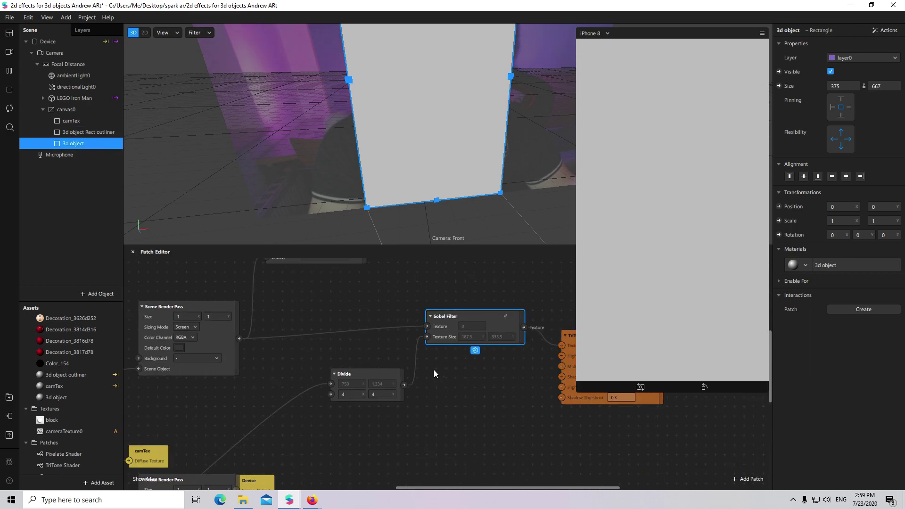
pyautogui.click(889, 262)
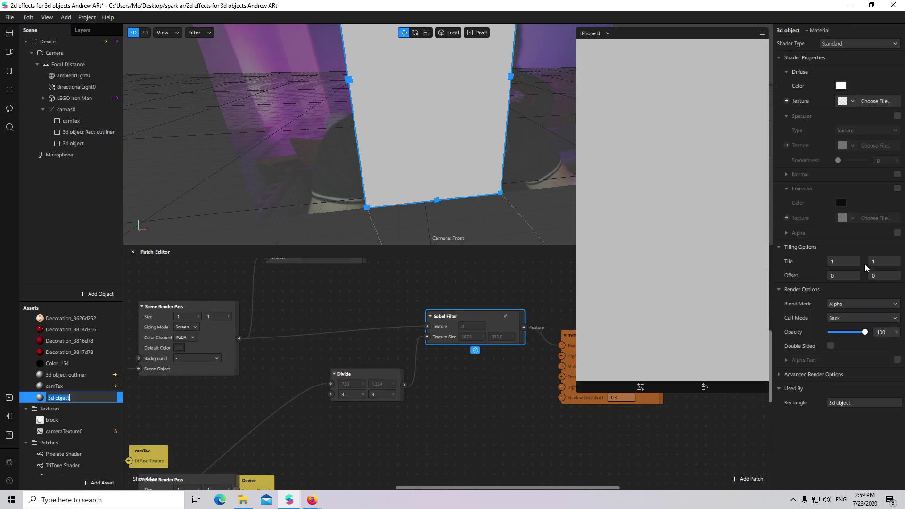
pyautogui.click(786, 101)
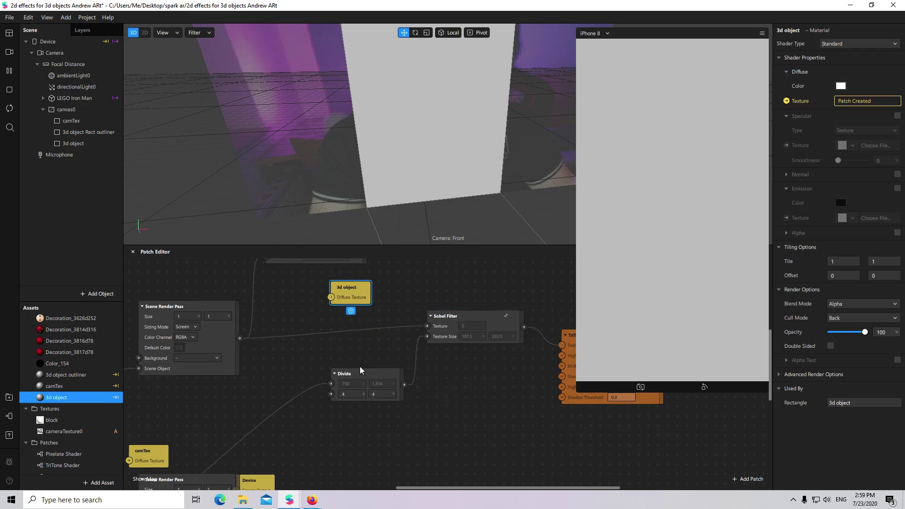
pyautogui.scroll(2, 285, 411)
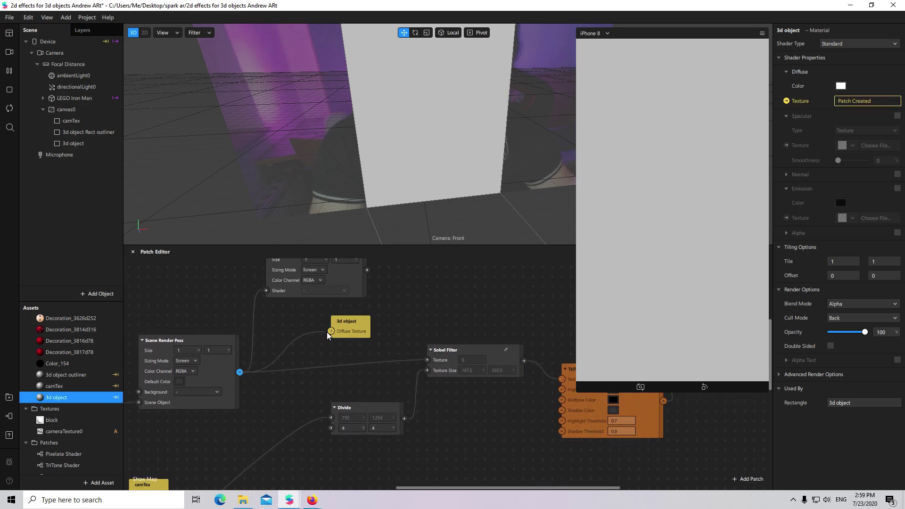
pyautogui.moveTo(329, 334); pyautogui.dragTo(330, 331)
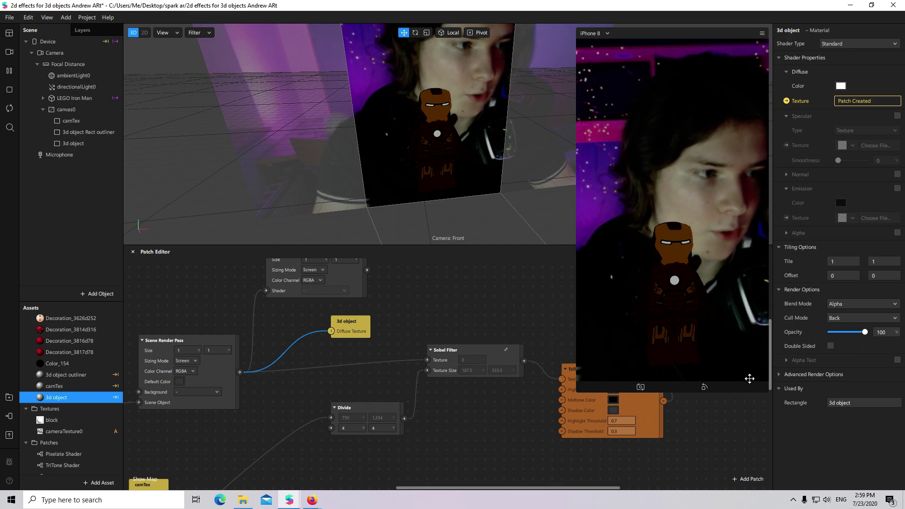
# Reorder the 3d object rectangle above 3d object Rect outliner in canvas0 and shift the outliner rectangle to about position 20.5, 11.5.
pyautogui.click(88, 147)
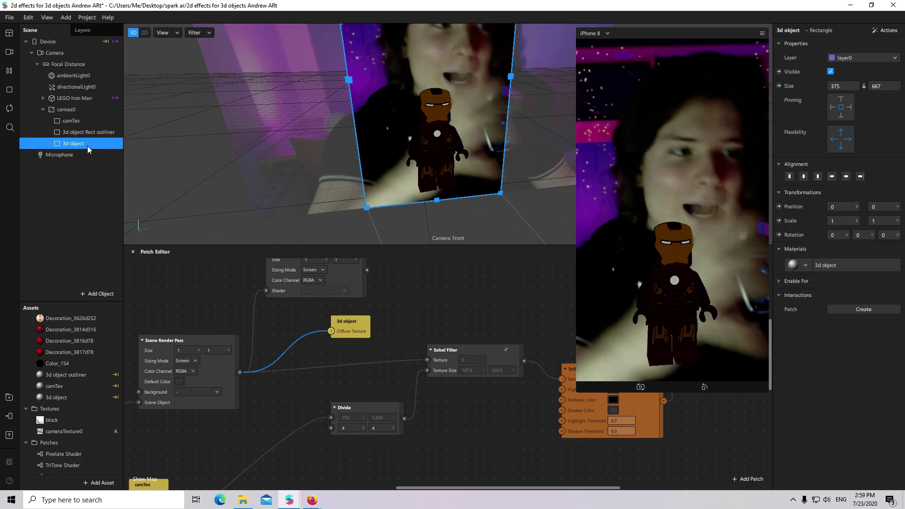
pyautogui.moveTo(86, 146); pyautogui.dragTo(98, 126)
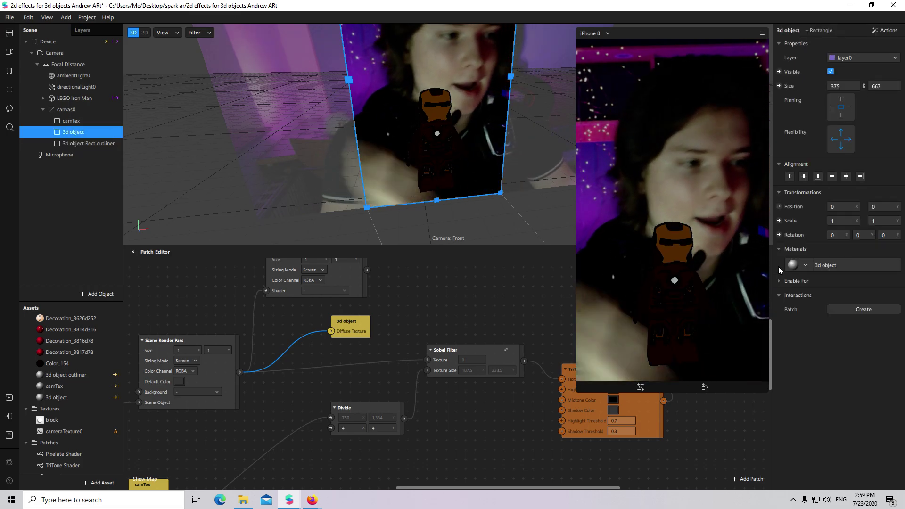
pyautogui.click(97, 144)
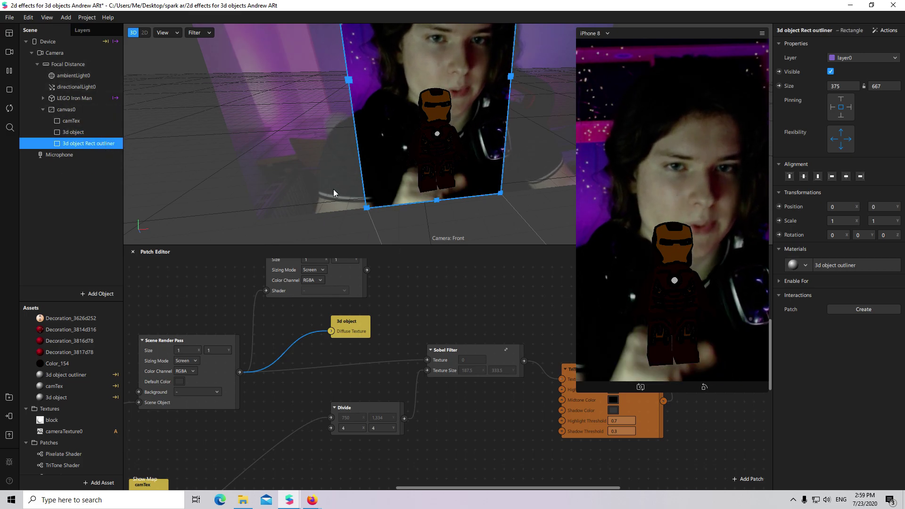
pyautogui.moveTo(471, 114); pyautogui.dragTo(479, 109)
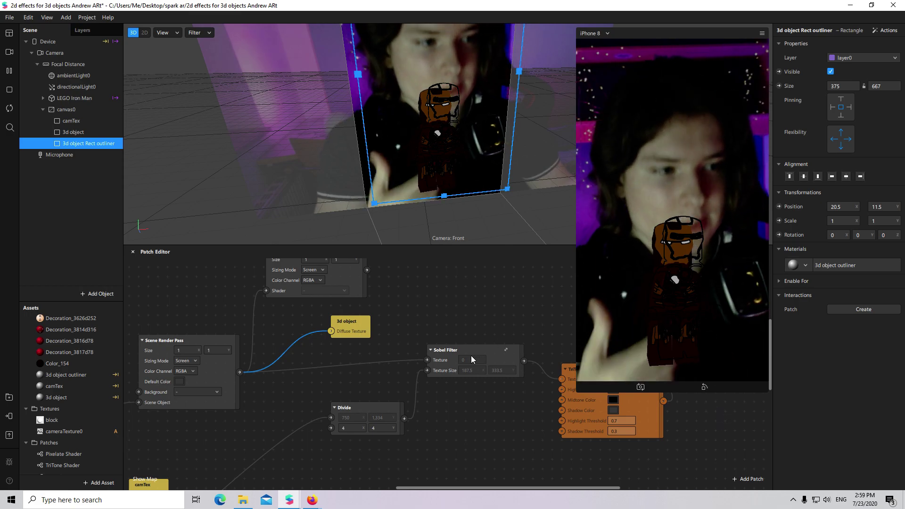
# Create a 3D Rotation patch for LEGO Iron Man and place it in the empty area above the Alpha 3d object Iron Man patch.
pyautogui.scroll(3, 438, 414)
pyautogui.scroll(2, 451, 399)
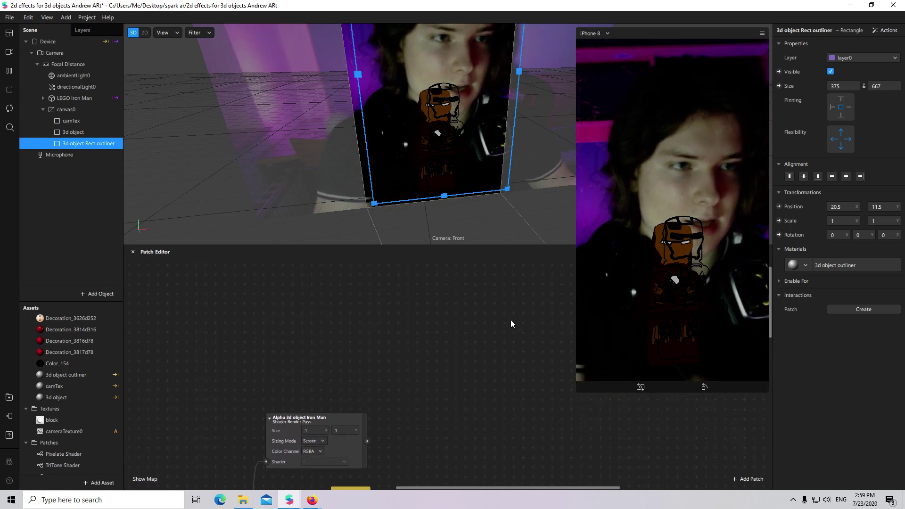
pyautogui.click(81, 97)
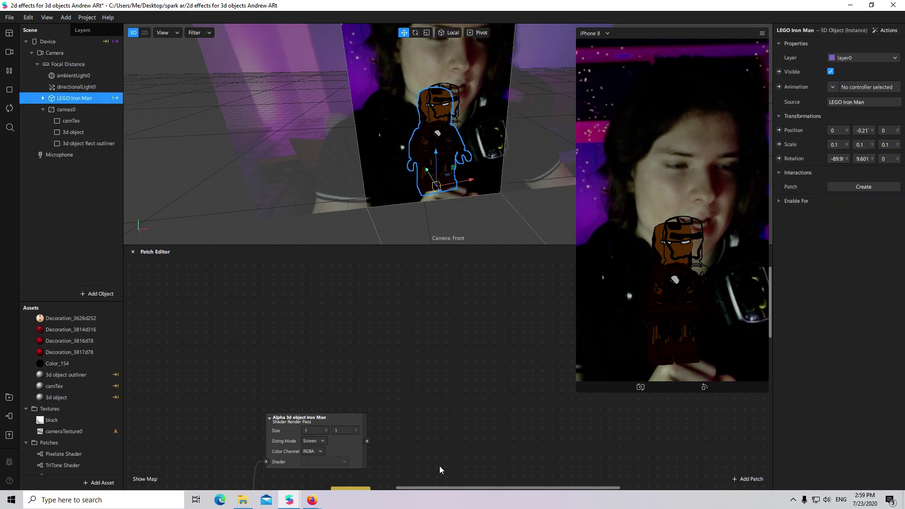
pyautogui.click(779, 158)
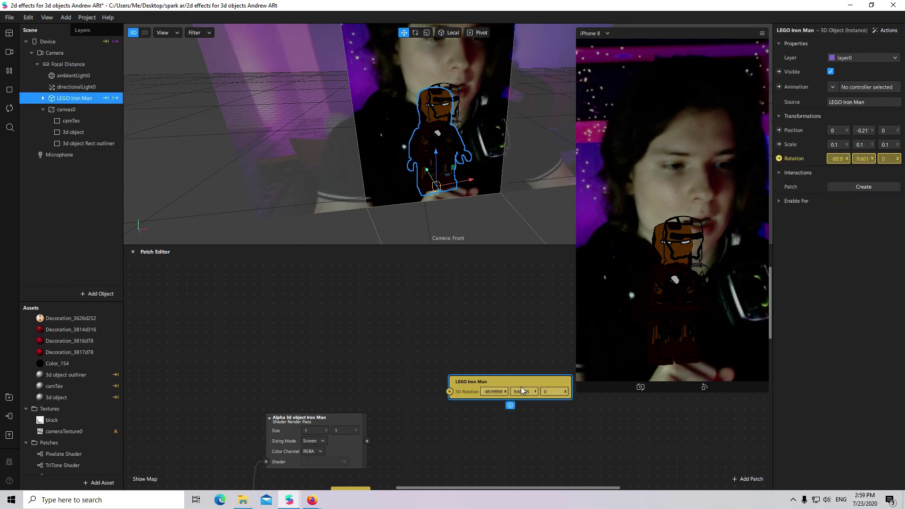
pyautogui.moveTo(521, 387); pyautogui.dragTo(499, 281)
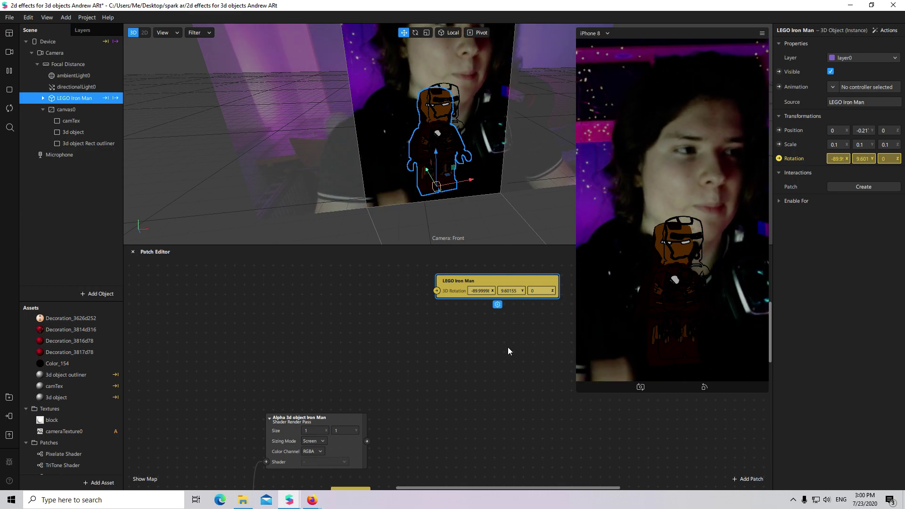
# Add a Loop Animation patch and place it ahead of the LEGO Iron Man 3D Rotation patch.
pyautogui.scroll(2, 414, 379)
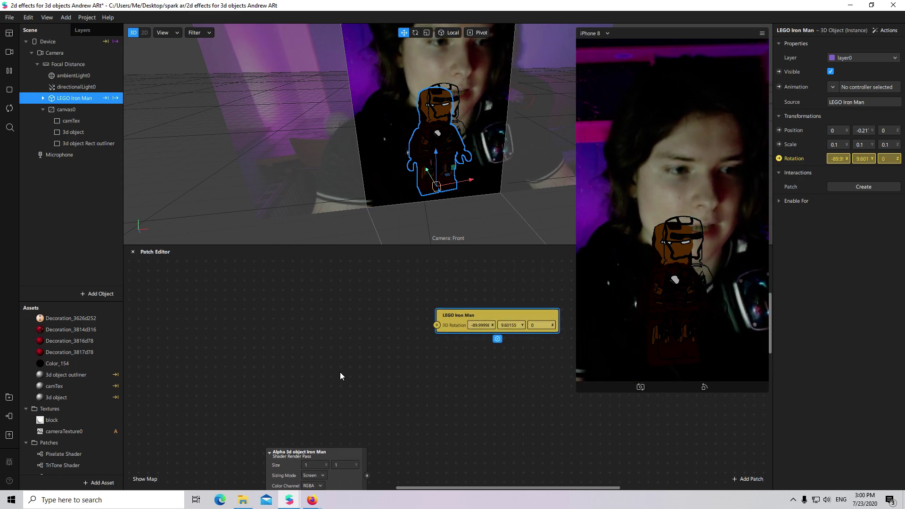
pyautogui.doubleClick(276, 323)
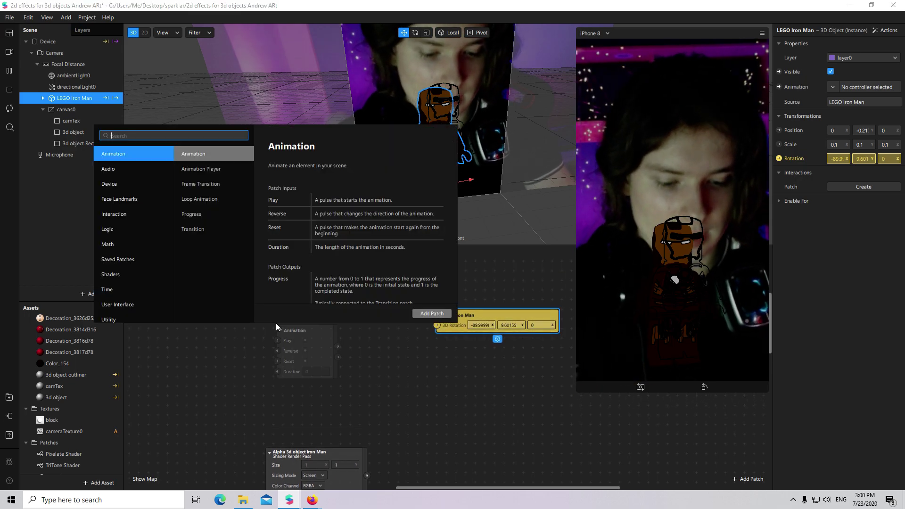
pyautogui.write('loo')
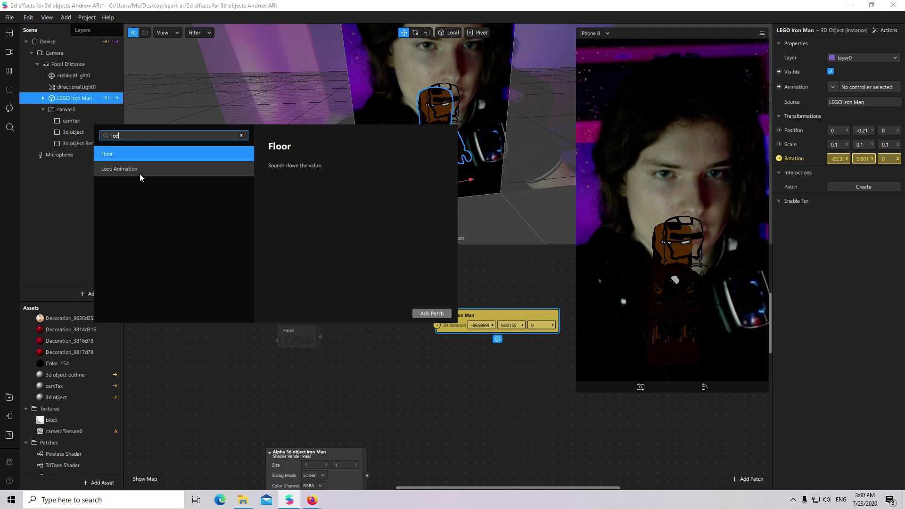
pyautogui.doubleClick(140, 173)
pyautogui.moveTo(317, 361); pyautogui.dragTo(273, 321)
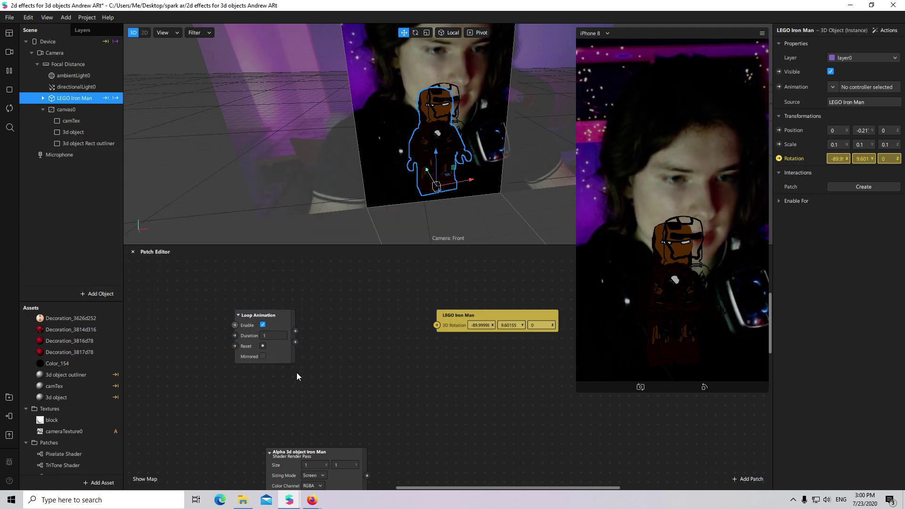
# Add a Transition patch between the Loop Animation patch and the LEGO Iron Man 3D Rotation patch.
pyautogui.doubleClick(341, 310)
pyautogui.write('trans')
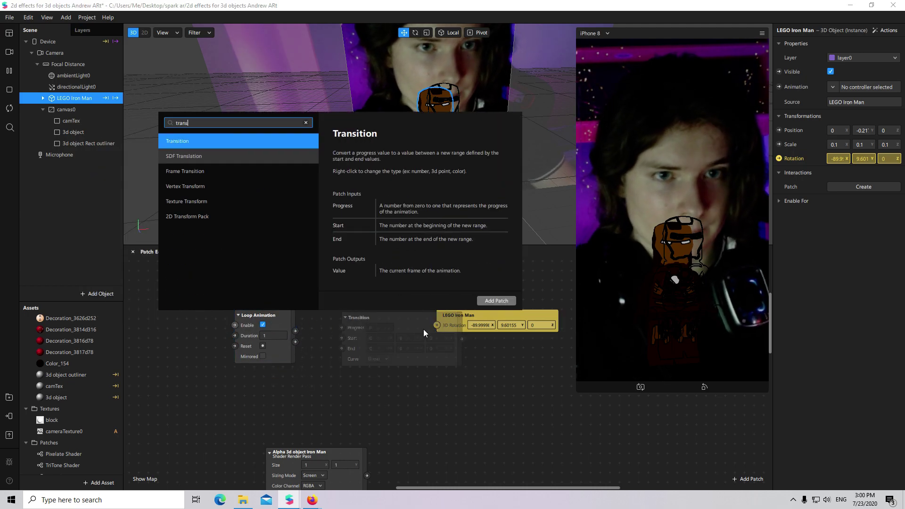
pyautogui.doubleClick(267, 146)
pyautogui.click(497, 313)
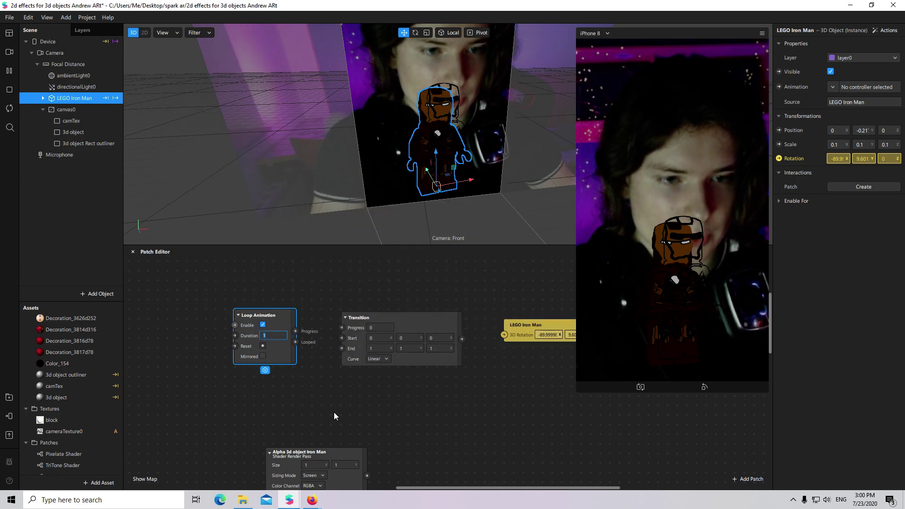
# Set the Loop Animation duration to 5 and connect its Progress output to the Transition patch's Progress input.
pyautogui.write('5')
pyautogui.click(397, 416)
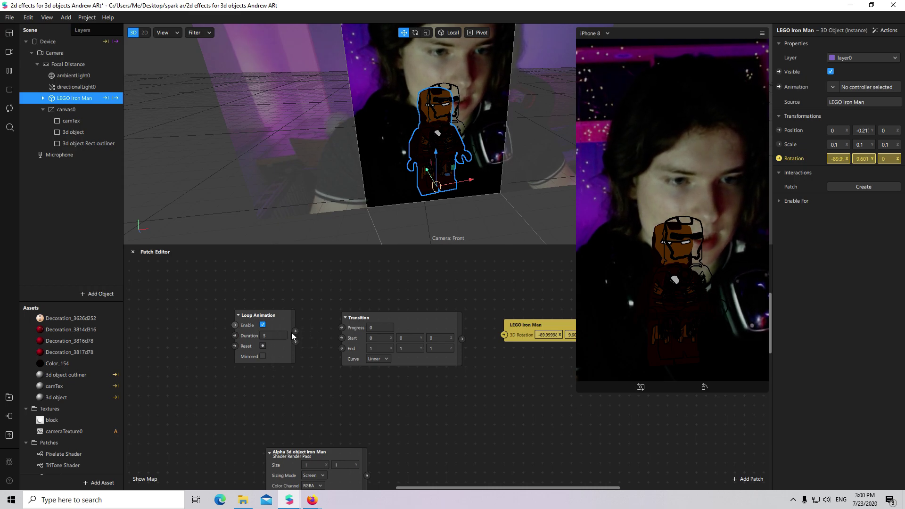
pyautogui.moveTo(329, 326); pyautogui.dragTo(342, 327)
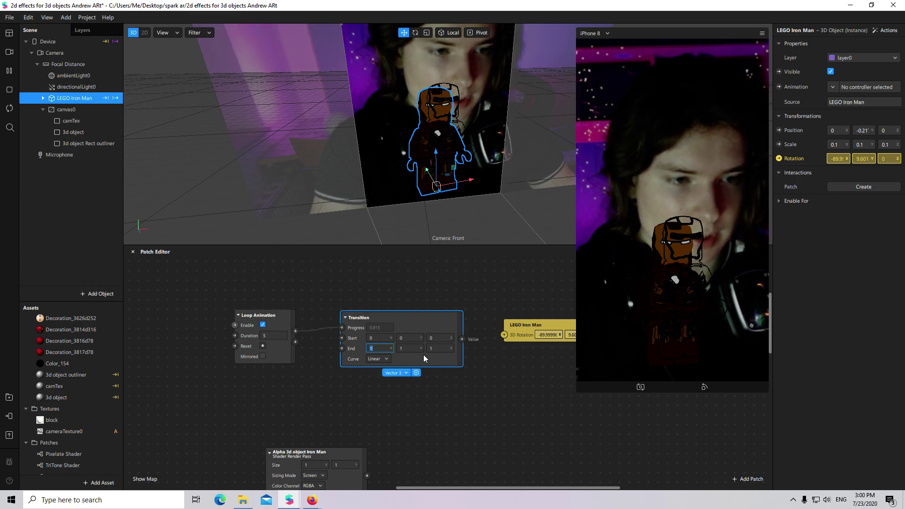
# Set the Transition's End Y value to 360 and connect its Value output to the LEGO Iron Man 3D Rotation input.
pyautogui.write('360')
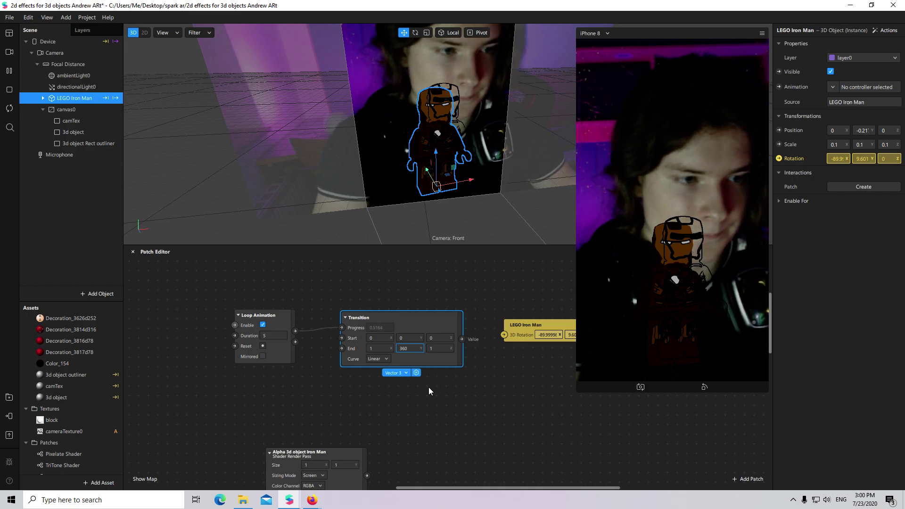
pyautogui.click(428, 386)
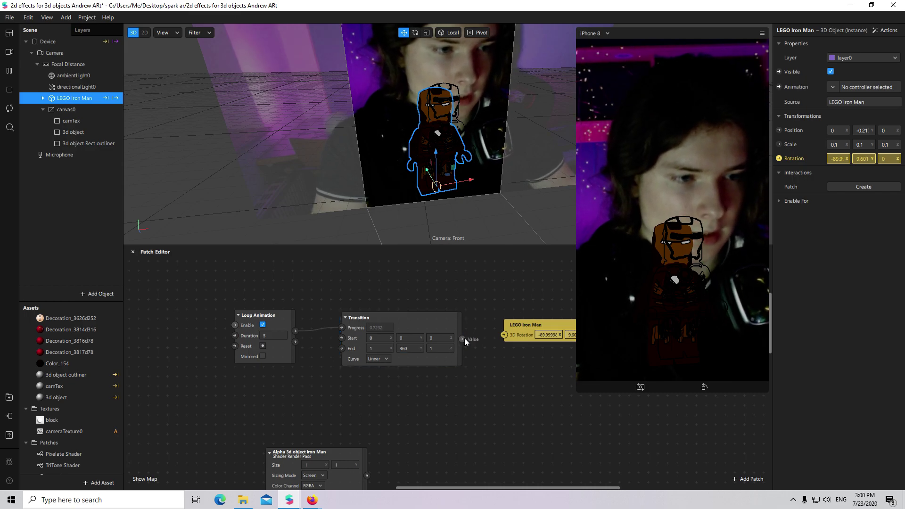
pyautogui.moveTo(504, 334); pyautogui.dragTo(504, 335)
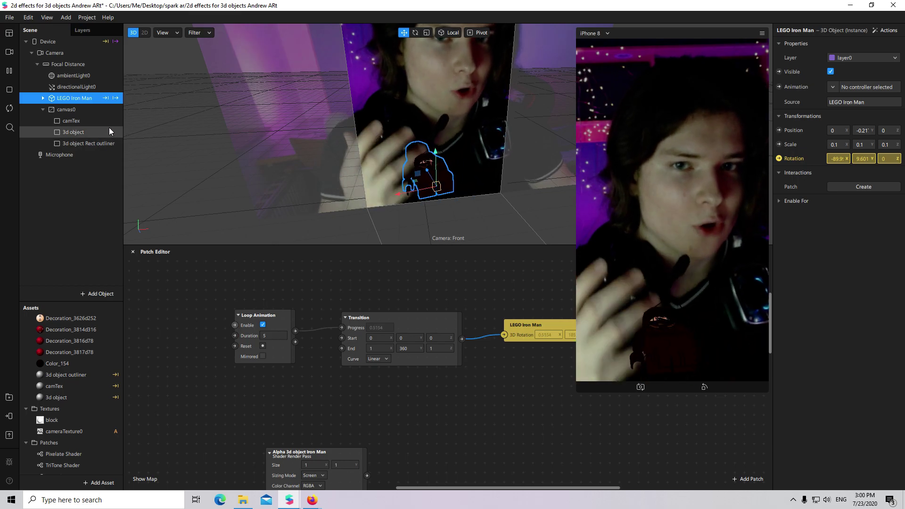
# Try rotating around the Z axis by setting the Transition's End Y to 1 and End Z to 360.
pyautogui.click(95, 142)
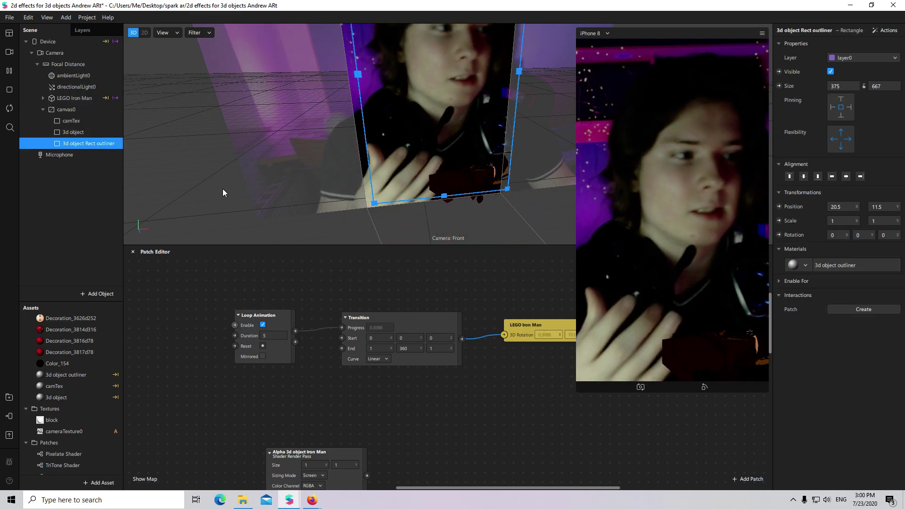
pyautogui.click(413, 349)
pyautogui.press('BackSpace')
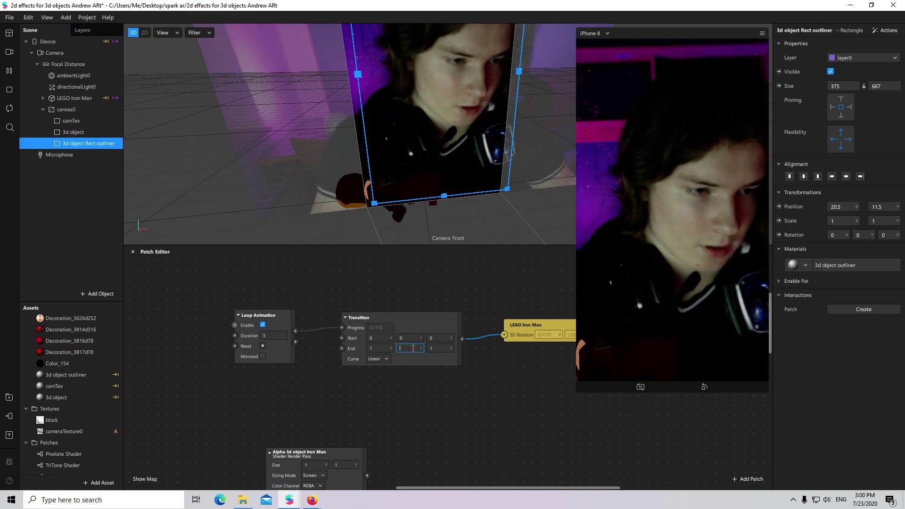
pyautogui.write('1')
pyautogui.click(438, 349)
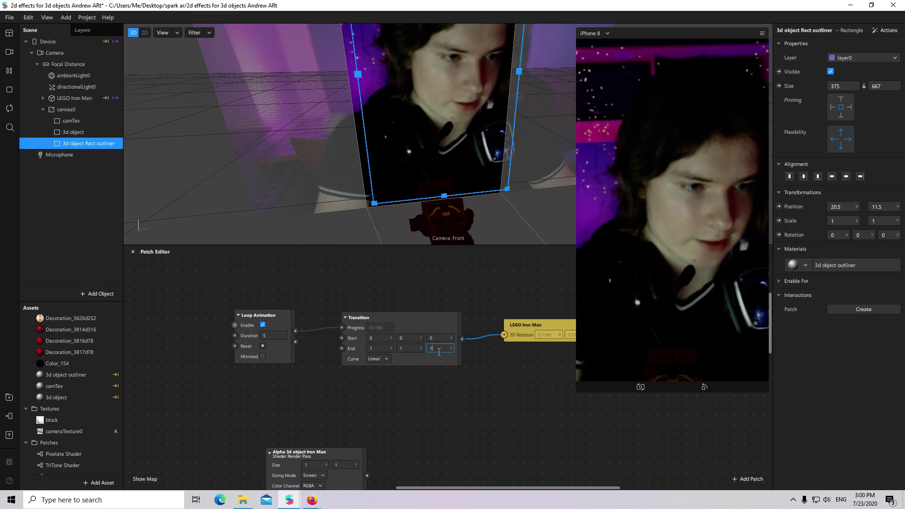
pyautogui.write('360')
# Return the Transition's End Z to 1 and try rotating around the X axis with End X at 360.
pyautogui.click(440, 338)
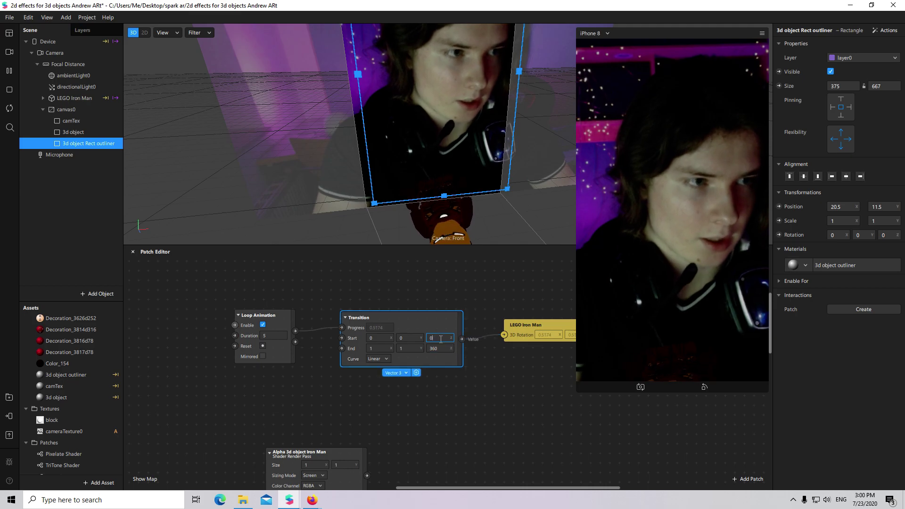
pyautogui.write('1')
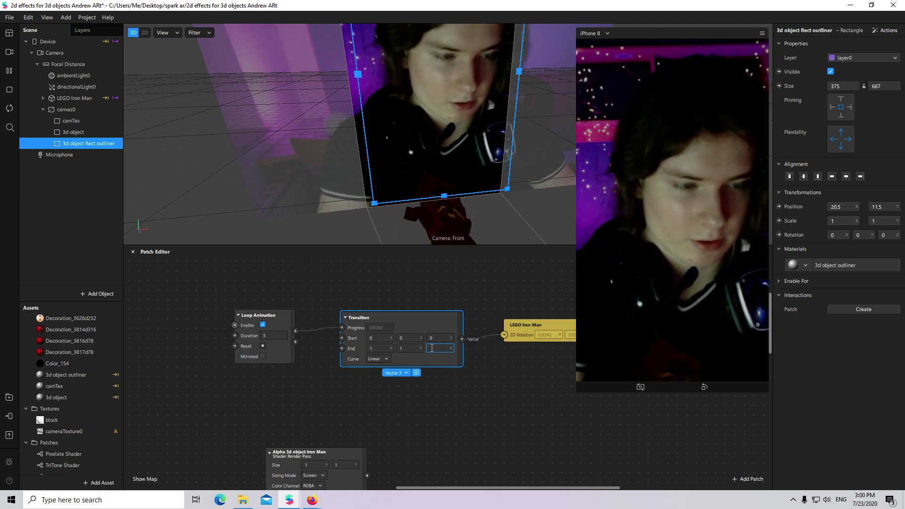
pyautogui.click(414, 348)
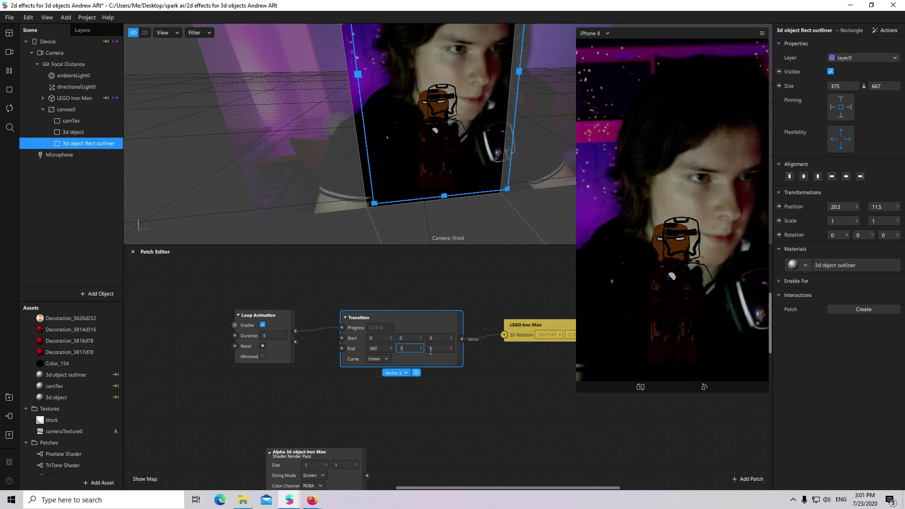
# Switch the Transition back to Y-axis rotation with End X at 1 and End Y at 360.
pyautogui.doubleClick(384, 348)
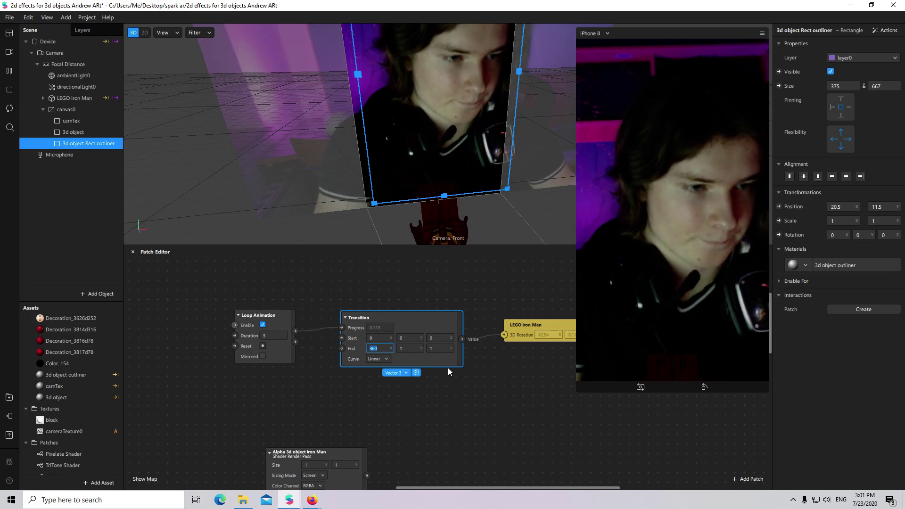
pyautogui.press('BackSpace')
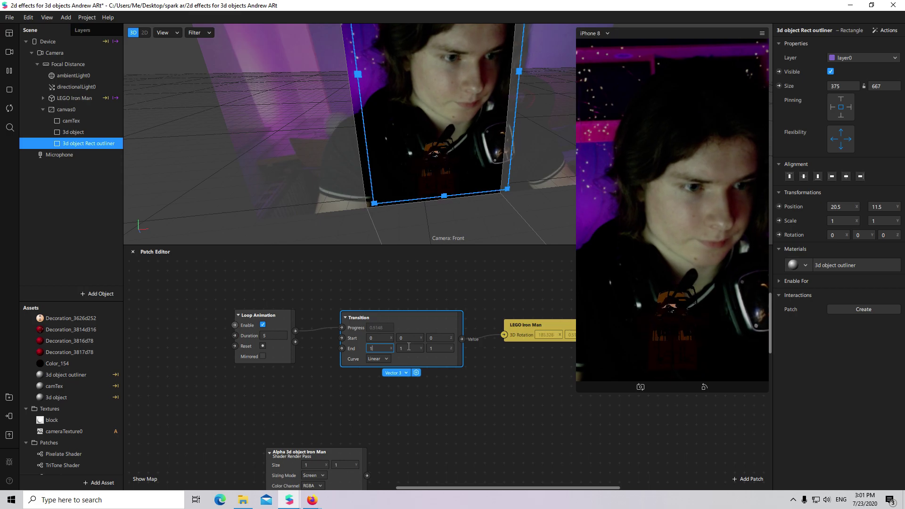
pyautogui.doubleClick(410, 348)
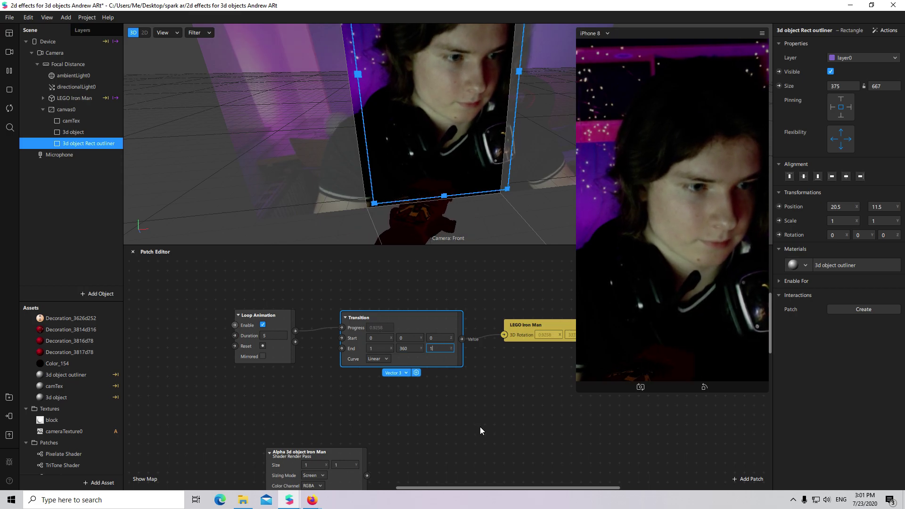
pyautogui.write('360')
# Try an End X value of 90 on the Transition patch, and settle on 0.
pyautogui.doubleClick(384, 348)
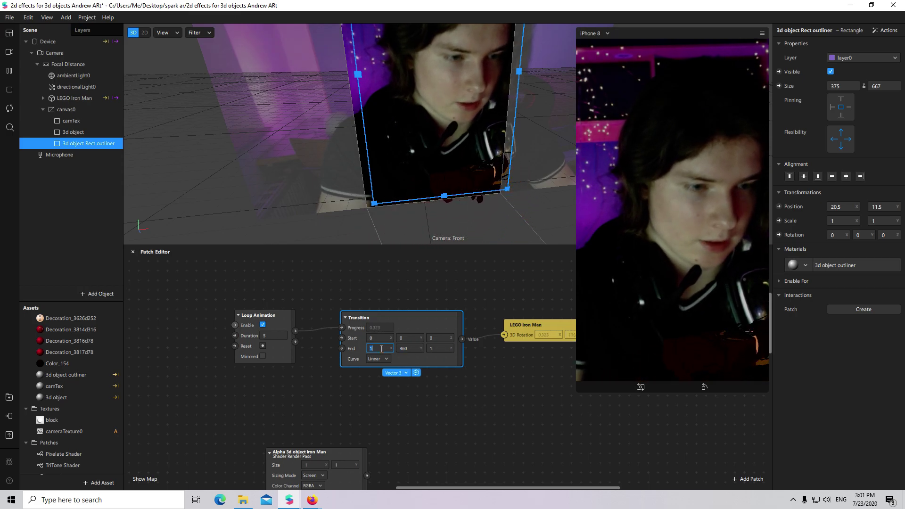
pyautogui.write('90')
pyautogui.doubleClick(439, 349)
pyautogui.doubleClick(384, 348)
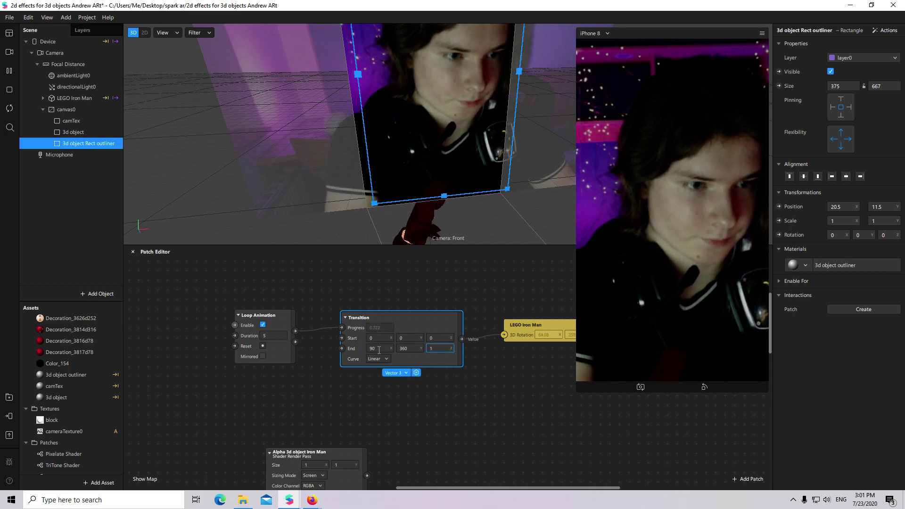
pyautogui.write('0')
pyautogui.press('Tab')
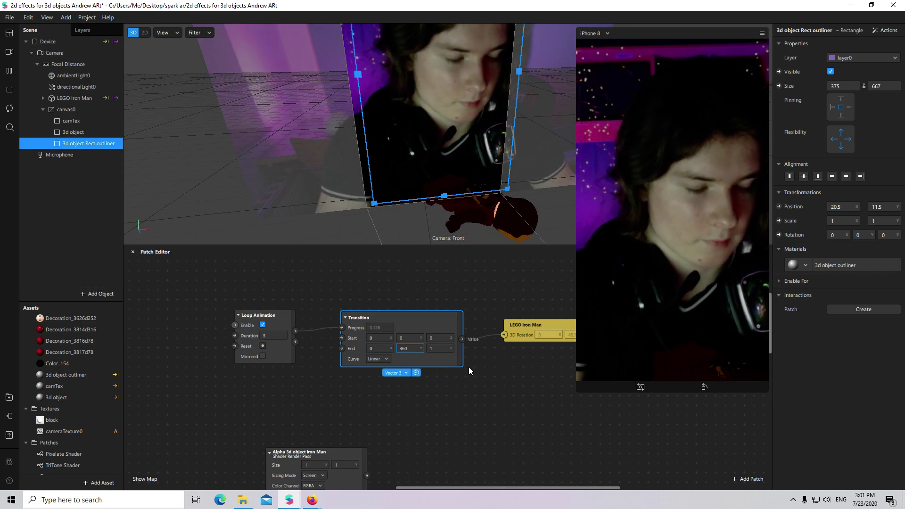
# Move LEGO Iron Man up along its vertical axis to a Y position of about 0.015.
pyautogui.click(87, 124)
pyautogui.click(86, 128)
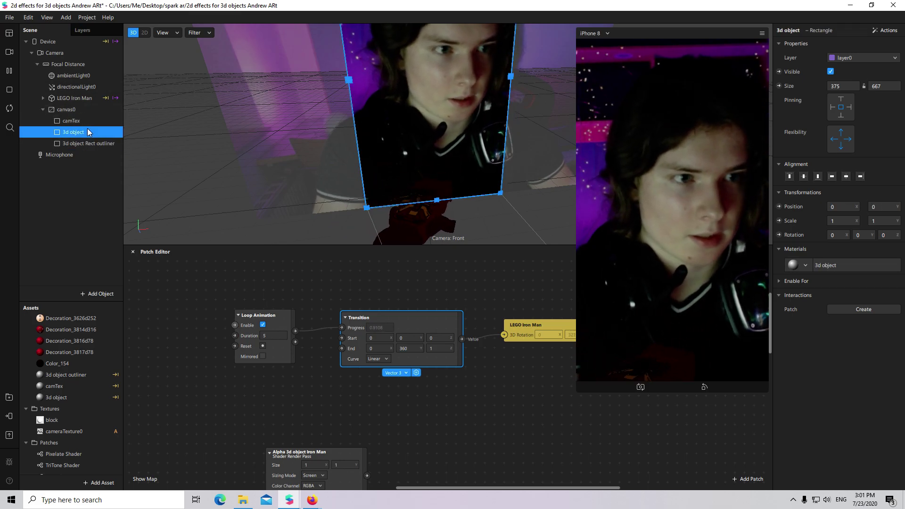
pyautogui.keyDown('shift'); pyautogui.click(100, 139); pyautogui.keyUp('shift')
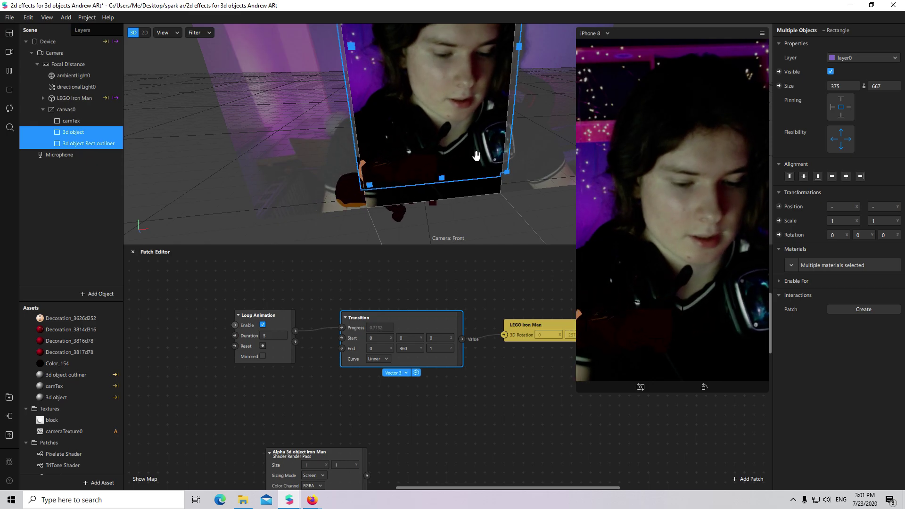
pyautogui.click(81, 98)
pyautogui.moveTo(436, 166); pyautogui.dragTo(420, 36)
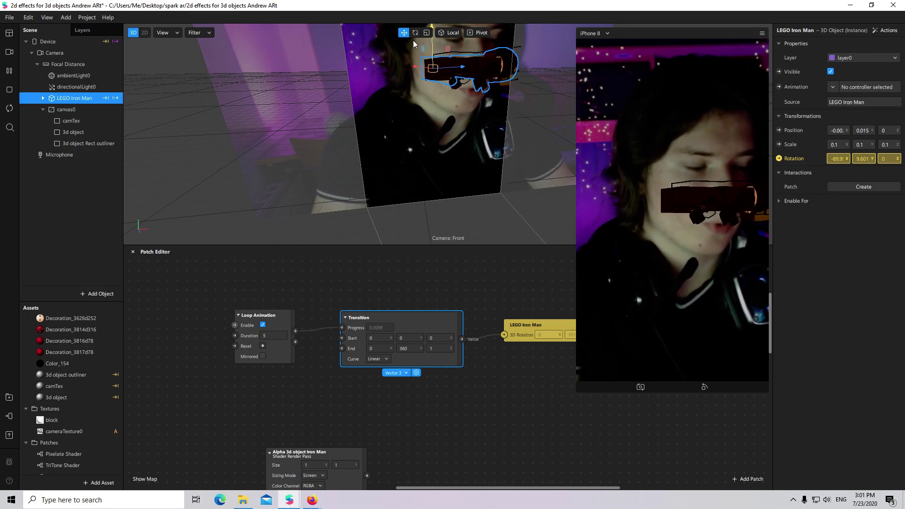
# Examine how the LEGO Iron Man Scene Render Pass feeds the 3d object texture and the Sobel Filter outline patches.
pyautogui.click(98, 133)
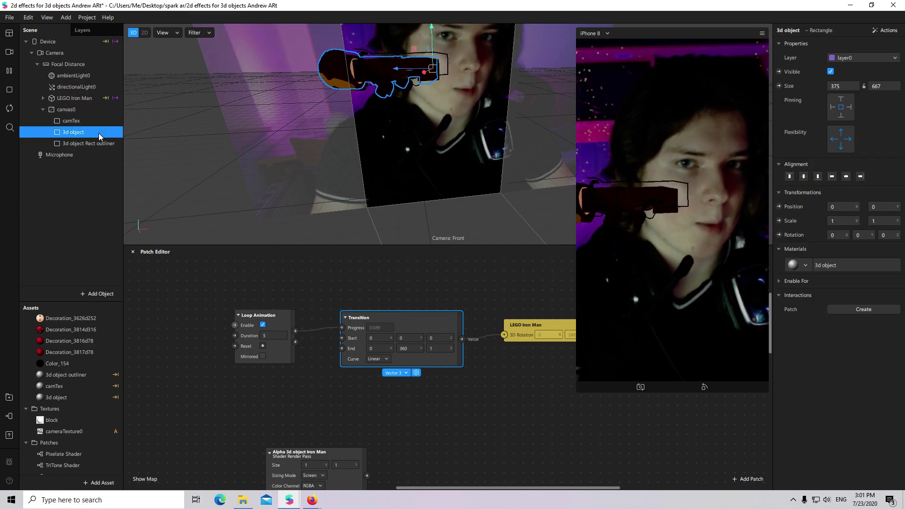
pyautogui.click(103, 143)
pyautogui.click(99, 135)
pyautogui.scroll(-1, 481, 414)
pyautogui.scroll(-5, 532, 462)
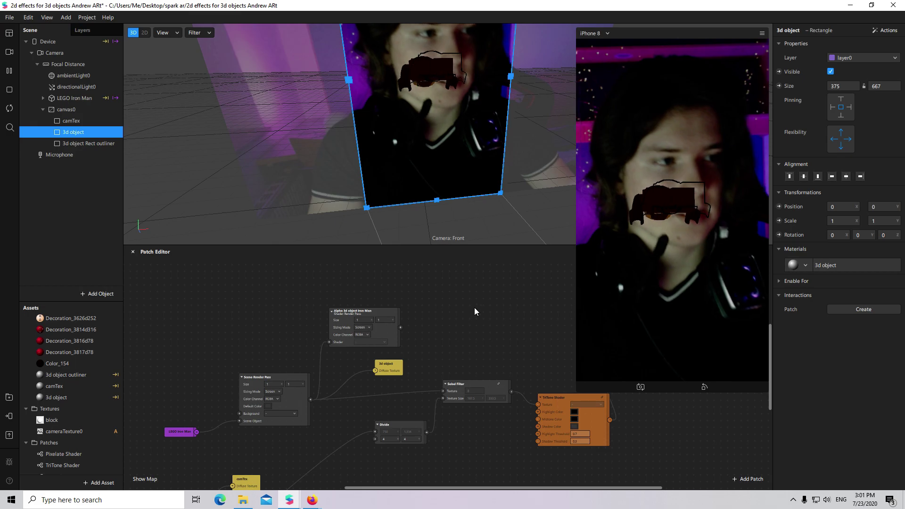
pyautogui.scroll(2, 321, 389)
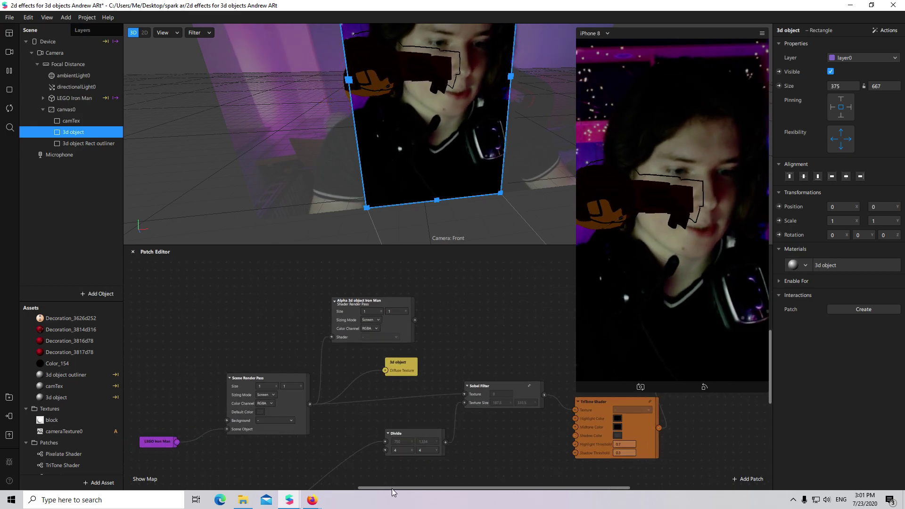
pyautogui.moveTo(391, 488); pyautogui.dragTo(366, 488)
pyautogui.scroll(2, 334, 442)
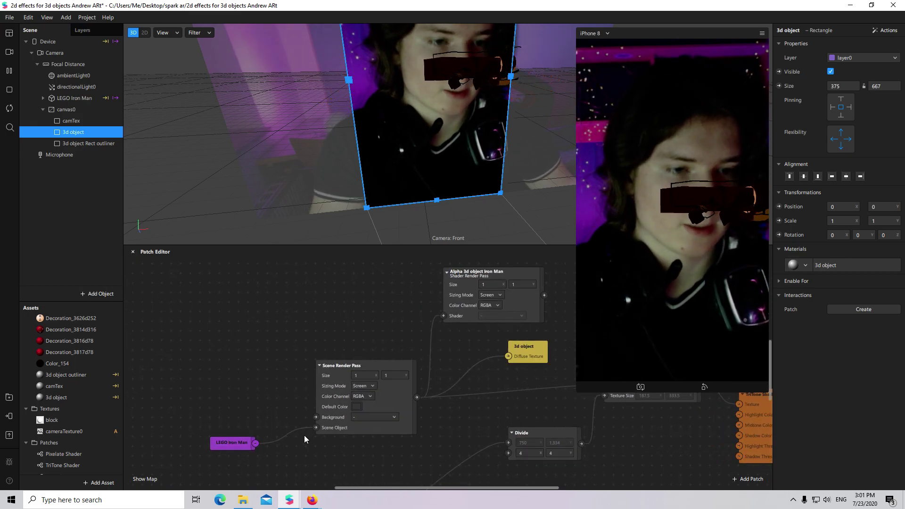
pyautogui.moveTo(270, 332); pyautogui.dragTo(405, 436)
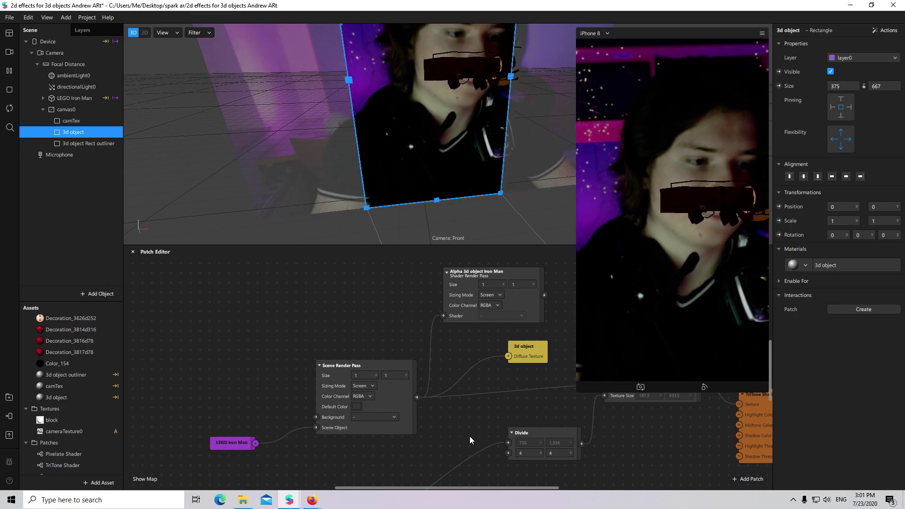
pyautogui.scroll(2, 500, 392)
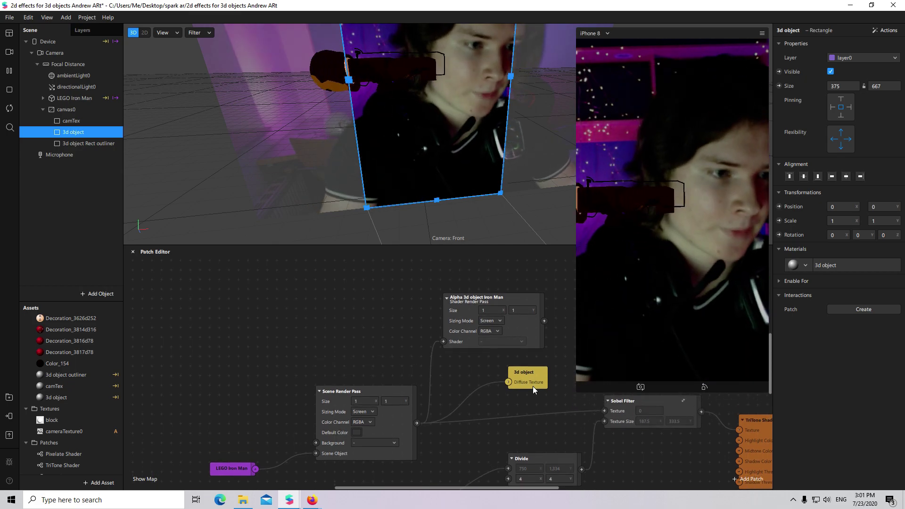
pyautogui.scroll(2, 433, 426)
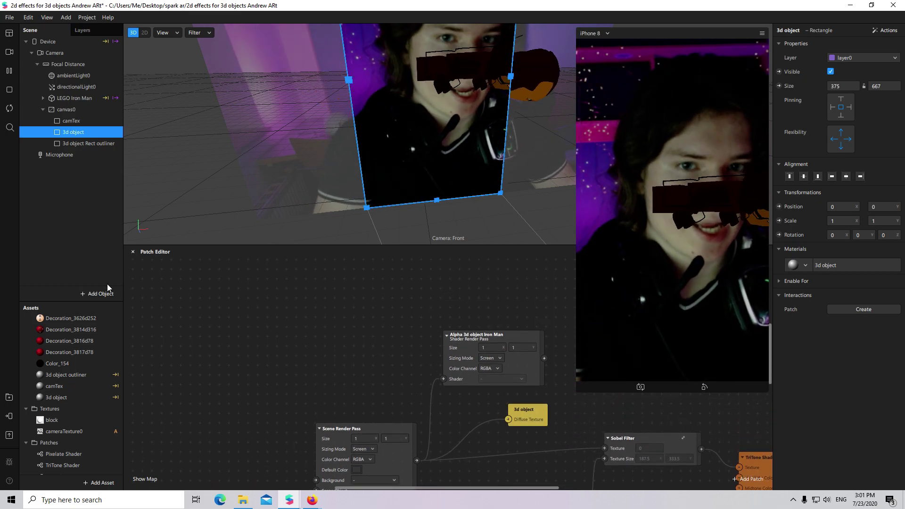
# Insert a Particle System object into the scene.
pyautogui.click(97, 294)
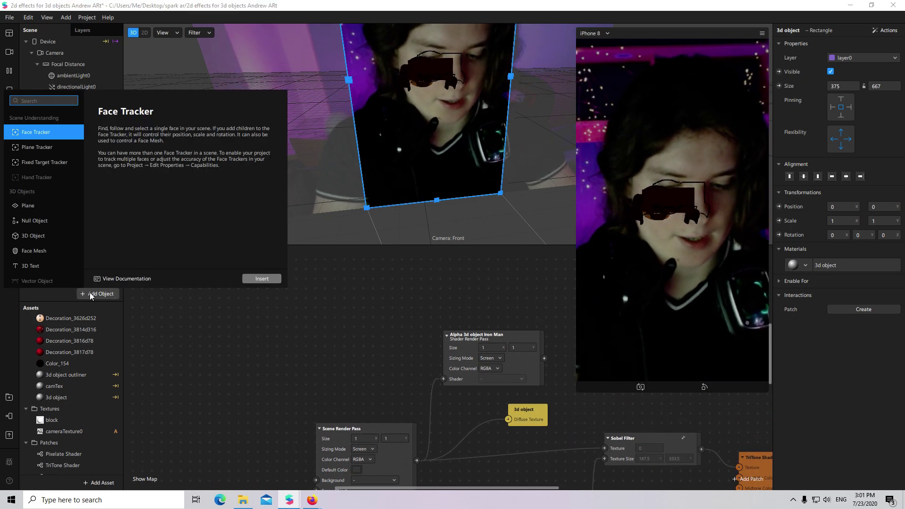
pyautogui.write('pa')
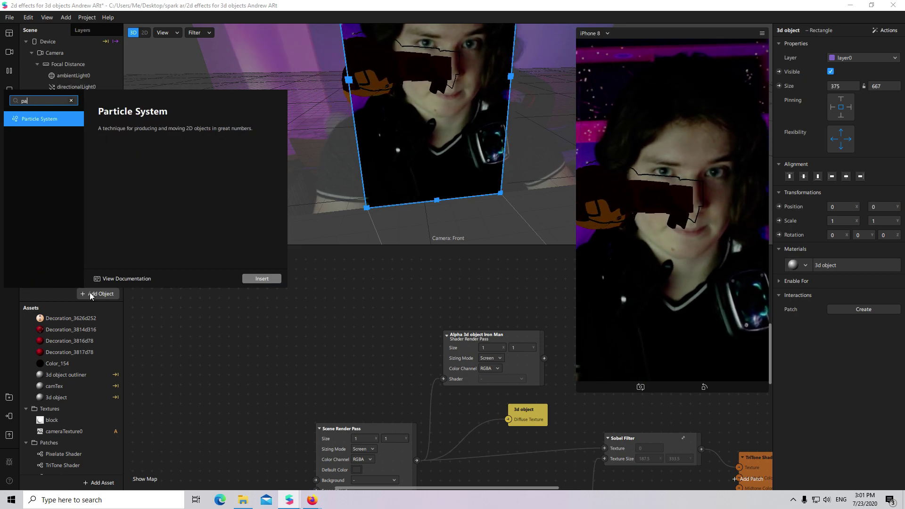
pyautogui.doubleClick(60, 123)
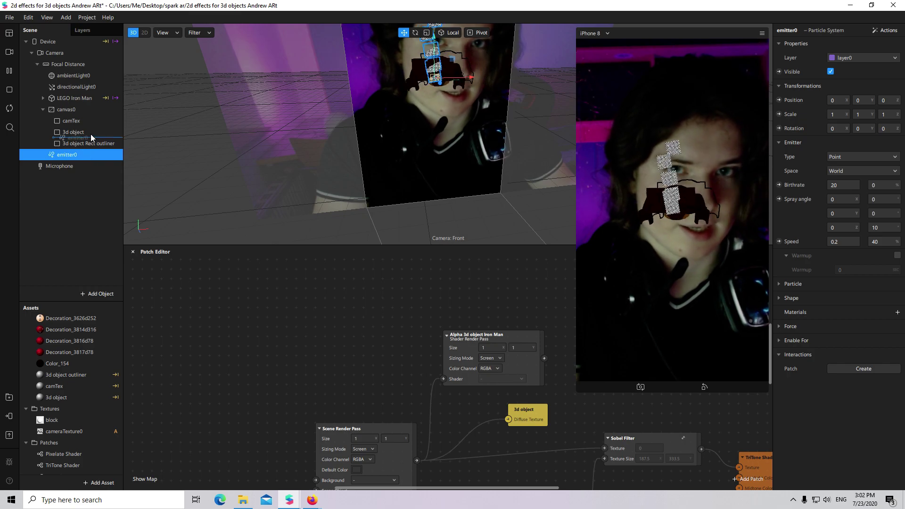
# Create a new material for the particle emitter and rename it particle system.
pyautogui.click(898, 312)
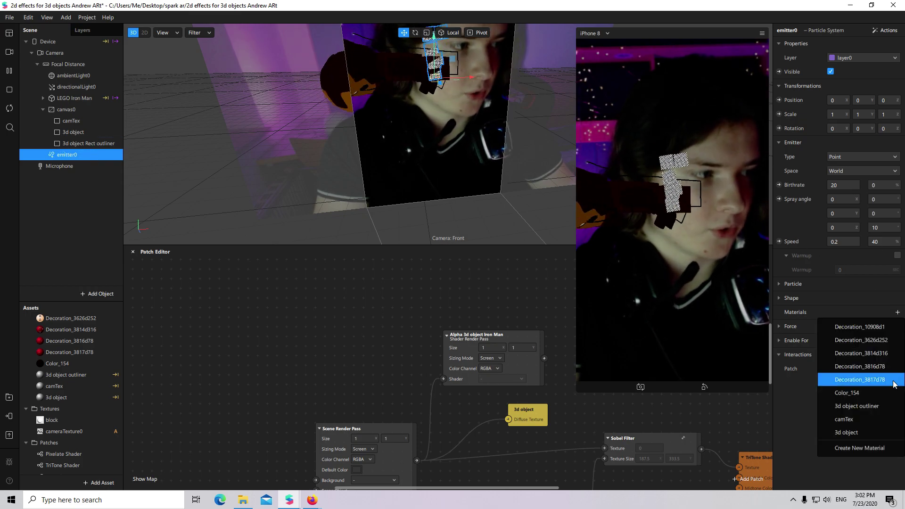
pyautogui.click(876, 450)
pyautogui.doubleClick(102, 410)
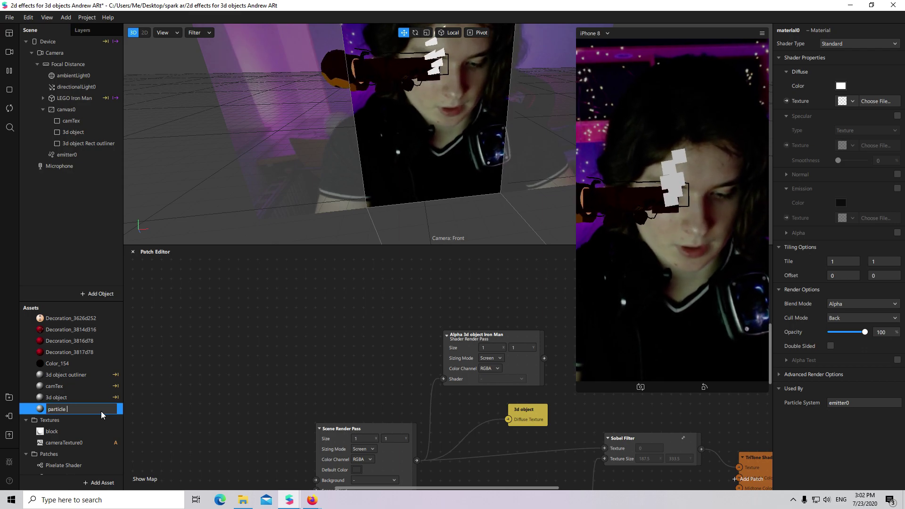
pyautogui.write('particle syste')
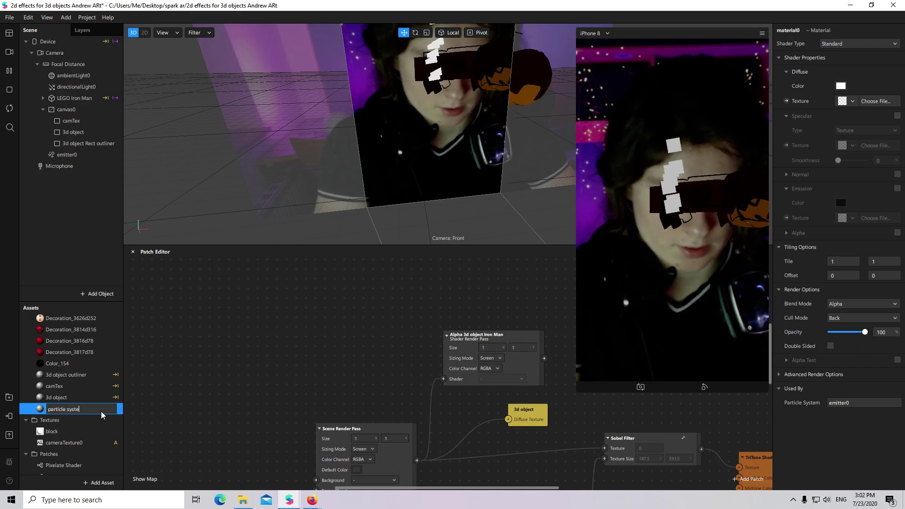
pyautogui.write('m')
pyautogui.press('Return')
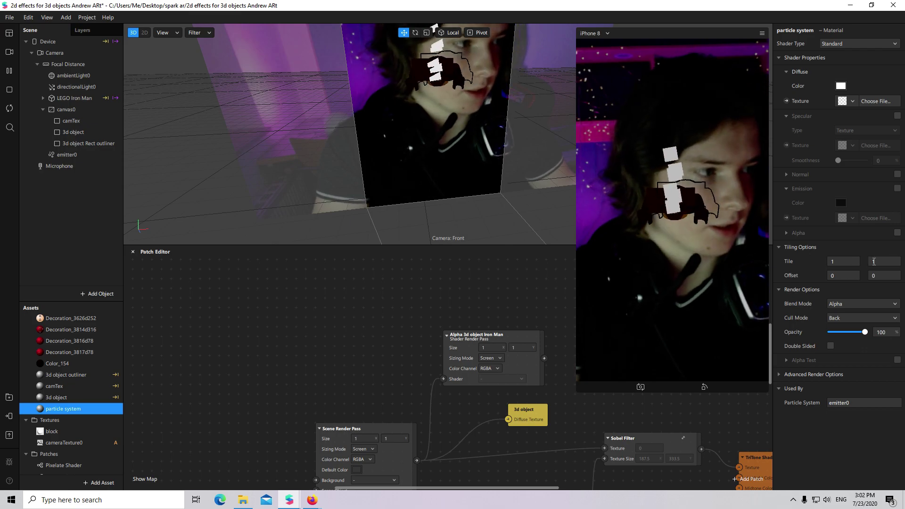
# Set the emitter's birthrate to 5, its particle scale to 0.1 and its particle lifespan to 1 second.
pyautogui.click(88, 155)
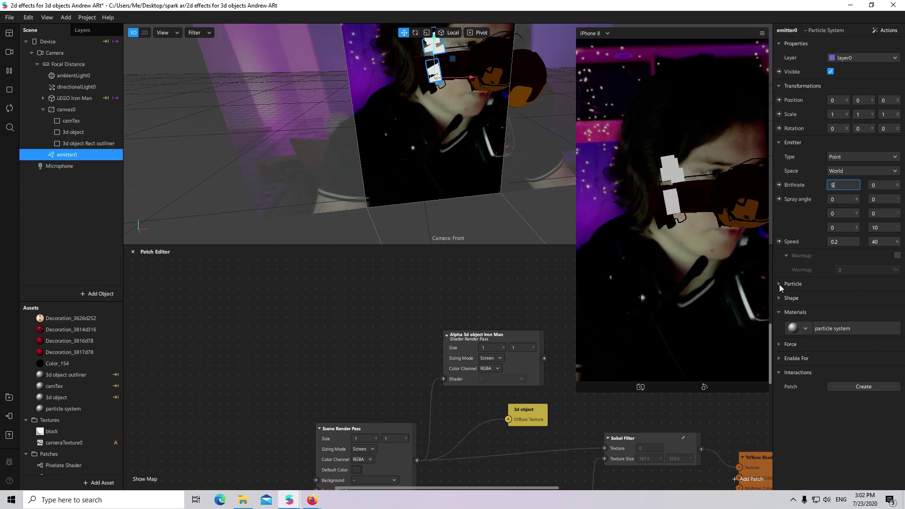
pyautogui.click(780, 285)
pyautogui.write('.4')
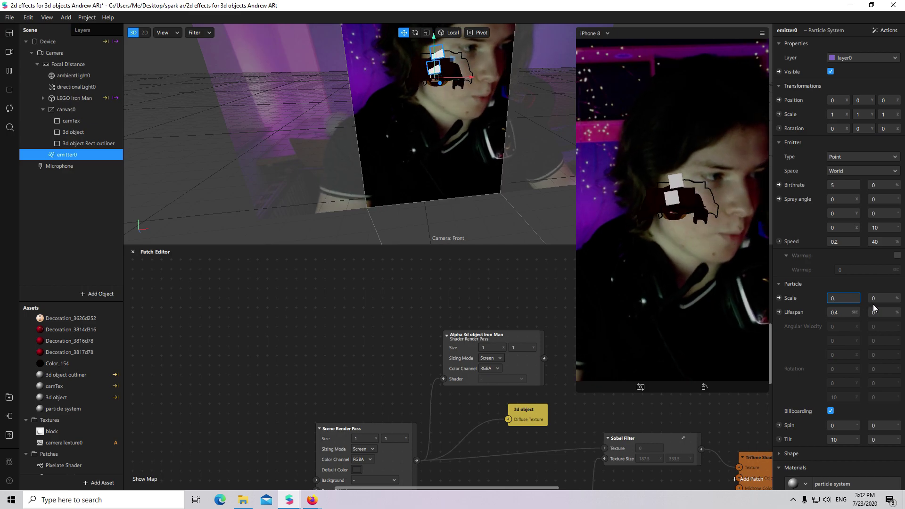
pyautogui.click(849, 315)
pyautogui.press('BackSpace')
pyautogui.press('BackSpace')
pyautogui.press('BackSpace')
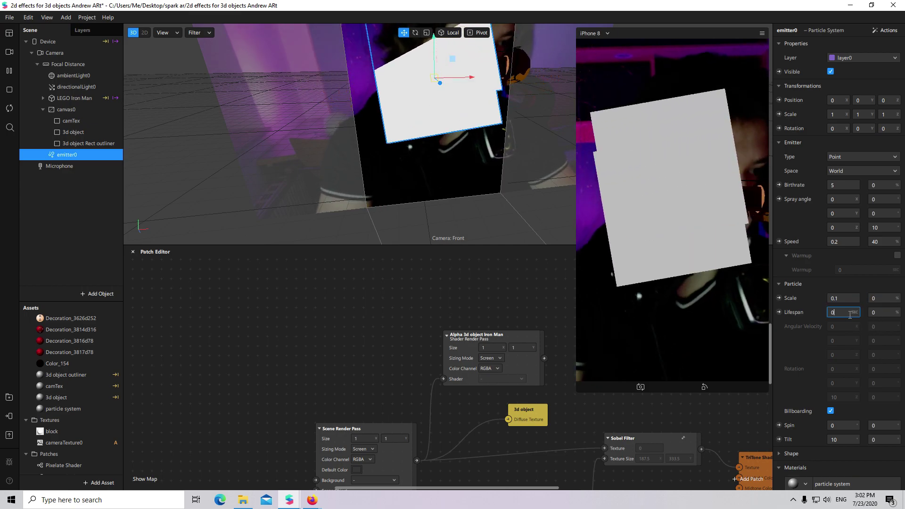
pyautogui.write('1')
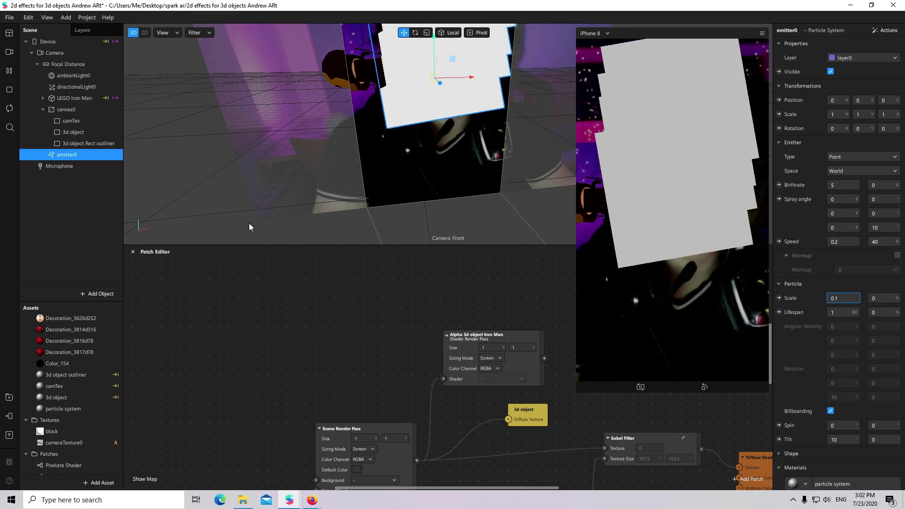
# Create a diffuse texture patch for the particle system material and feed it from the LEGO Iron Man Scene Render Pass.
pyautogui.click(63, 408)
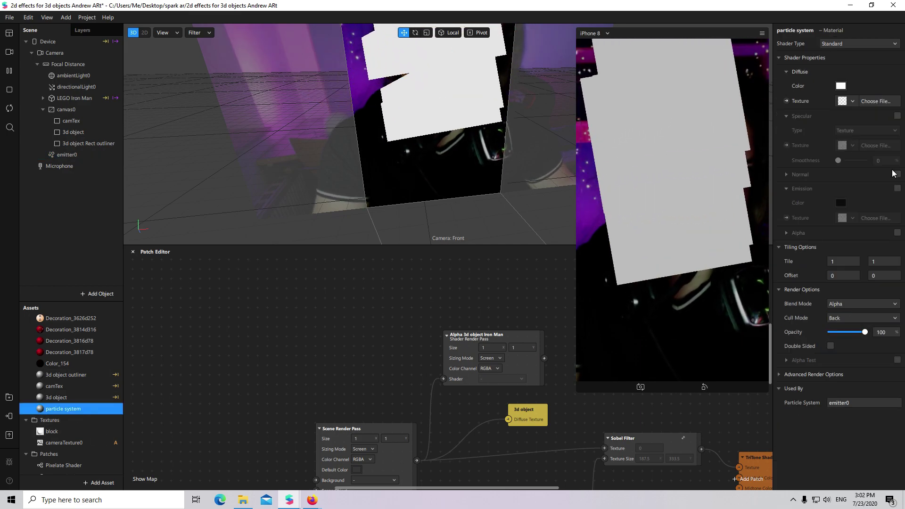
pyautogui.click(786, 101)
pyautogui.moveTo(477, 386); pyautogui.dragTo(527, 294)
pyautogui.scroll(-2, 569, 425)
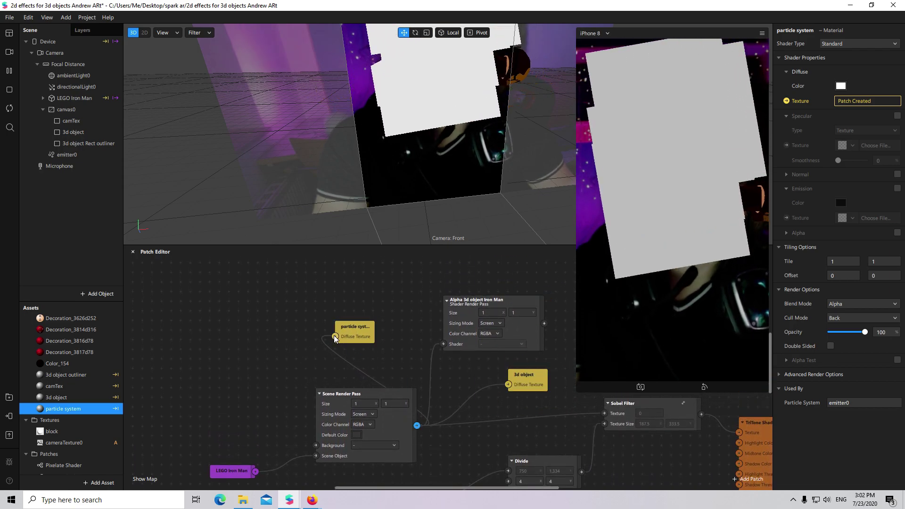
pyautogui.moveTo(333, 335); pyautogui.dragTo(334, 336)
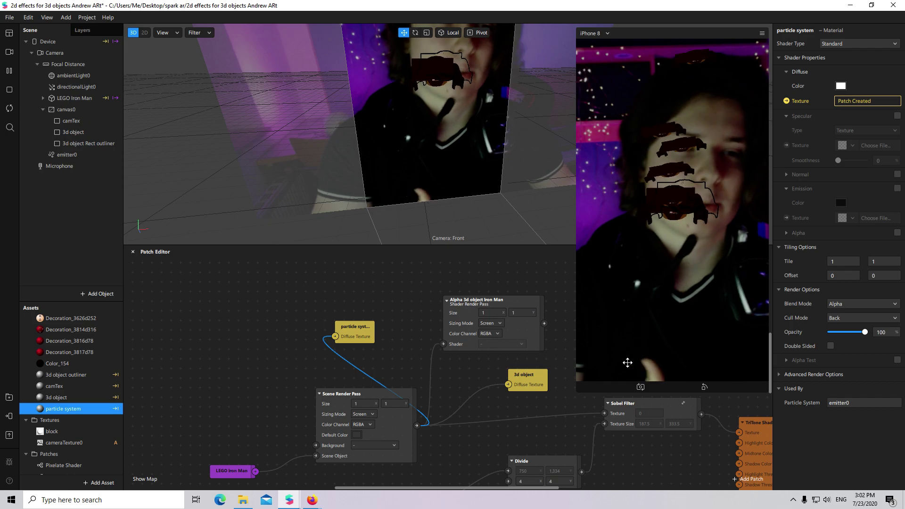
pyautogui.moveTo(577, 392); pyautogui.dragTo(588, 372)
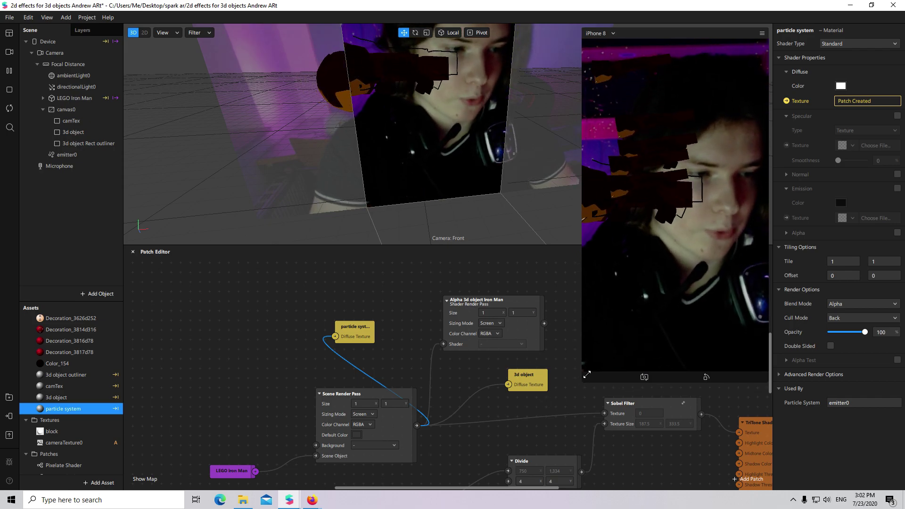
# Add the LEGO-lize it patch asset to the patch graph in an empty area and convert it to a patch group.
pyautogui.scroll(-2, 85, 424)
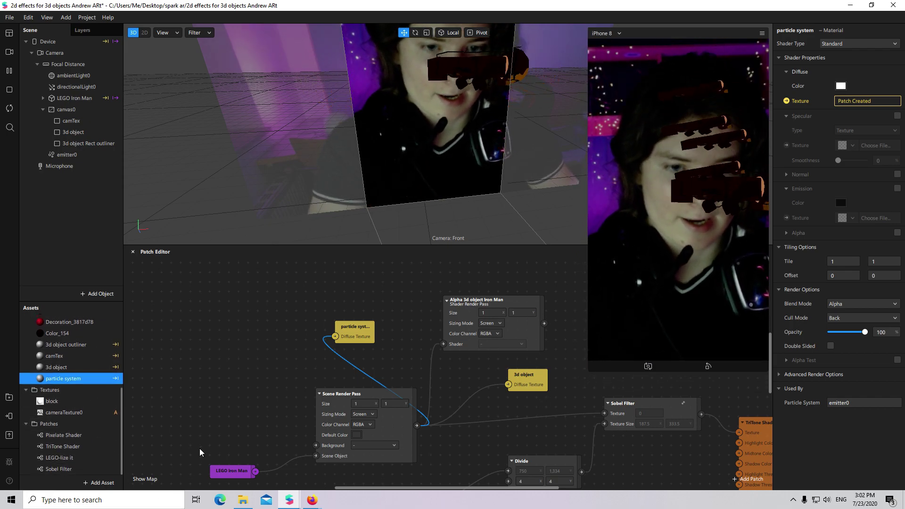
pyautogui.click(69, 457)
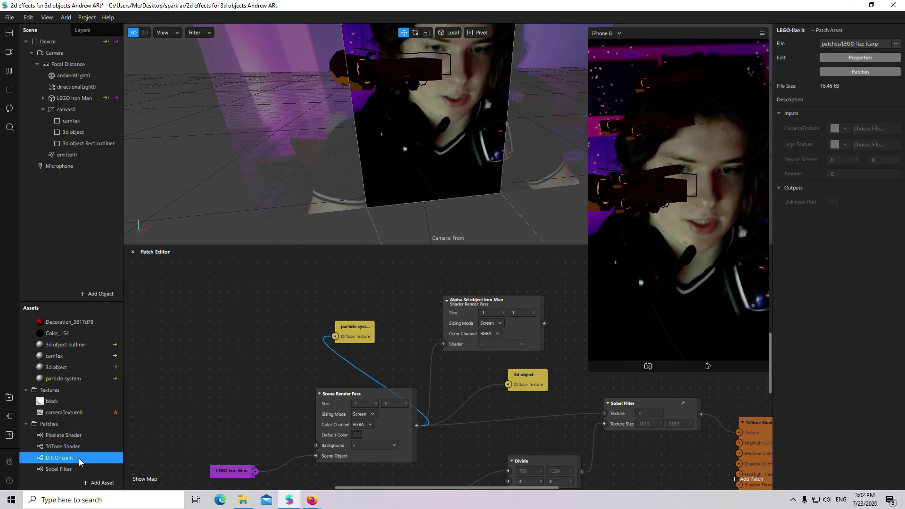
pyautogui.moveTo(72, 460); pyautogui.dragTo(417, 283)
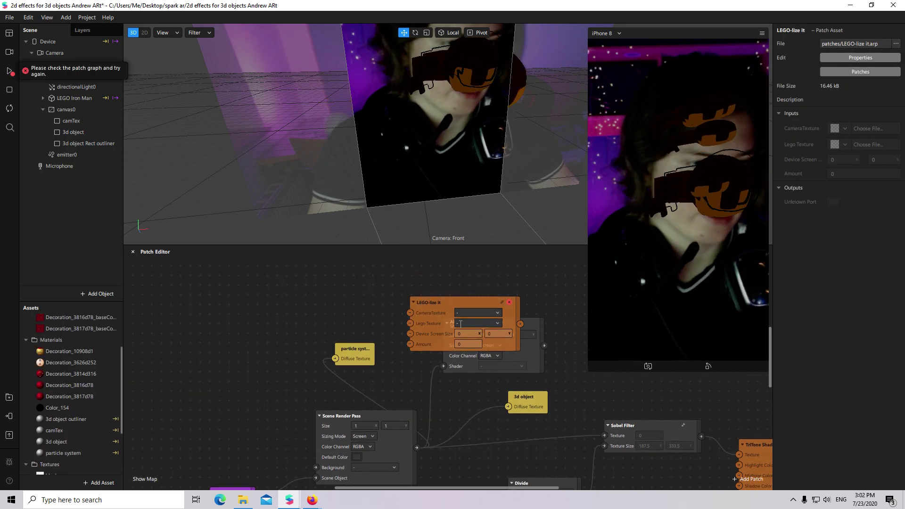
pyautogui.moveTo(487, 246); pyautogui.dragTo(483, 180)
pyautogui.scroll(3, 518, 368)
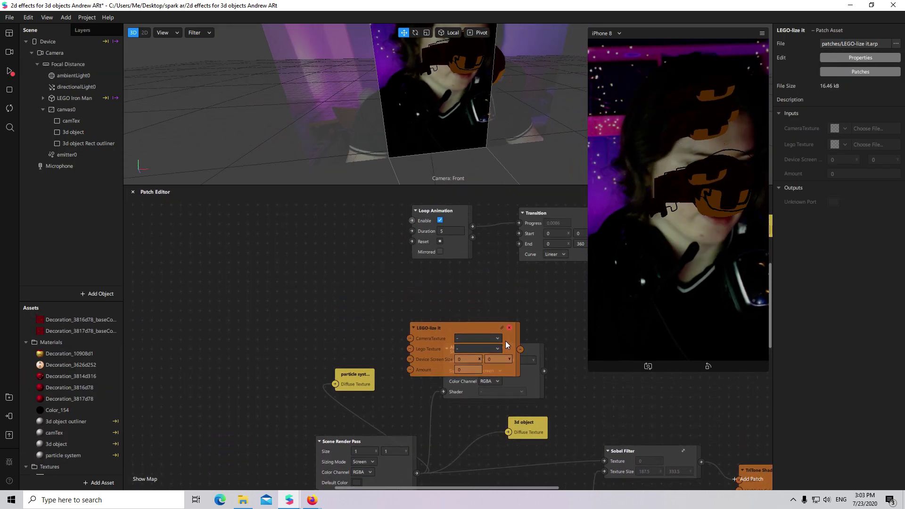
pyautogui.moveTo(494, 369); pyautogui.dragTo(338, 305)
pyautogui.rightClick(338, 305)
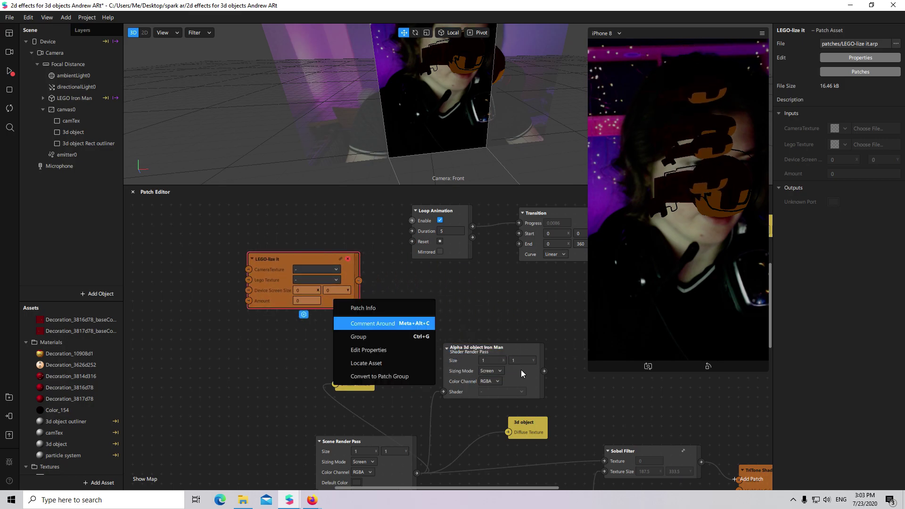
pyautogui.click(399, 378)
pyautogui.doubleClick(341, 308)
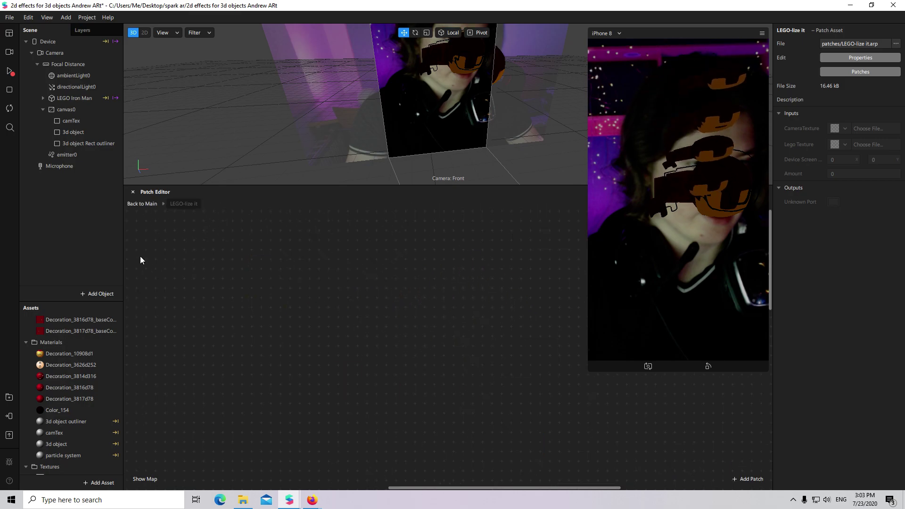
pyautogui.click(144, 202)
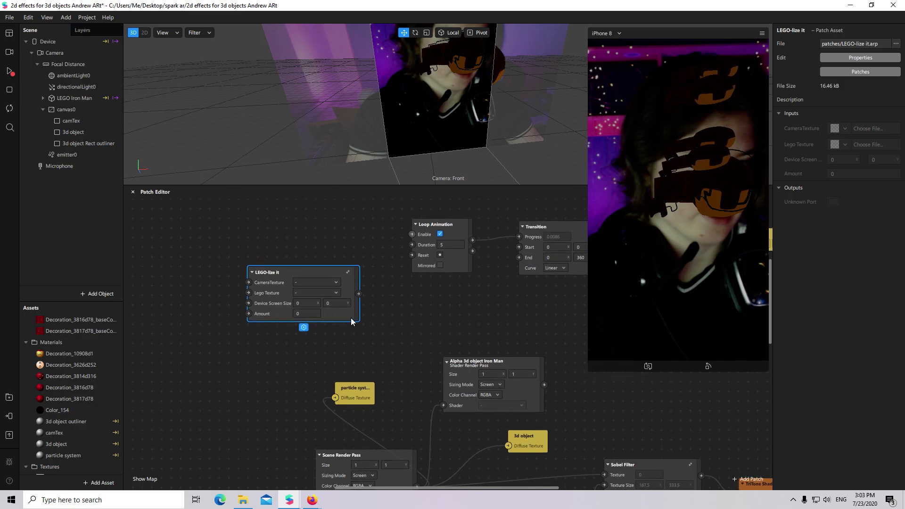
pyautogui.scroll(-1, 422, 333)
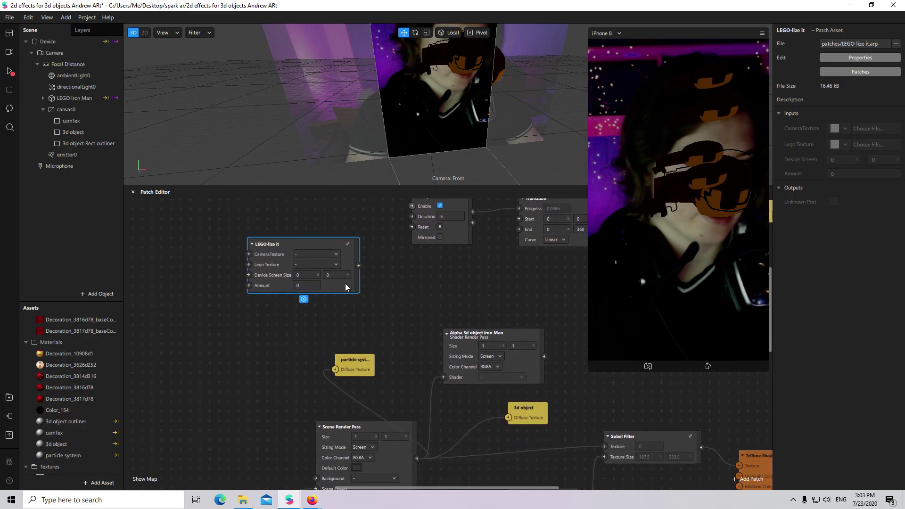
pyautogui.press('Delete')
pyautogui.scroll(-5, 402, 304)
pyautogui.scroll(6, 502, 341)
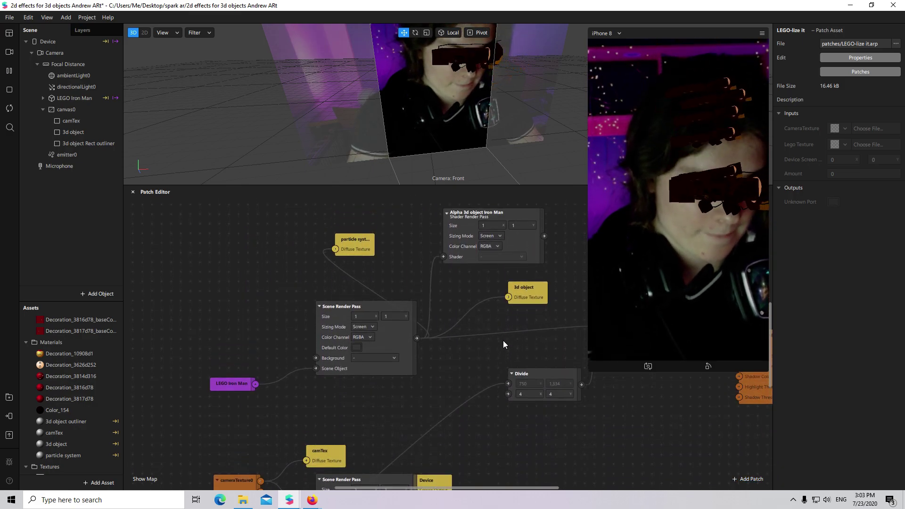
pyautogui.hotkey('ctrl', 'z')
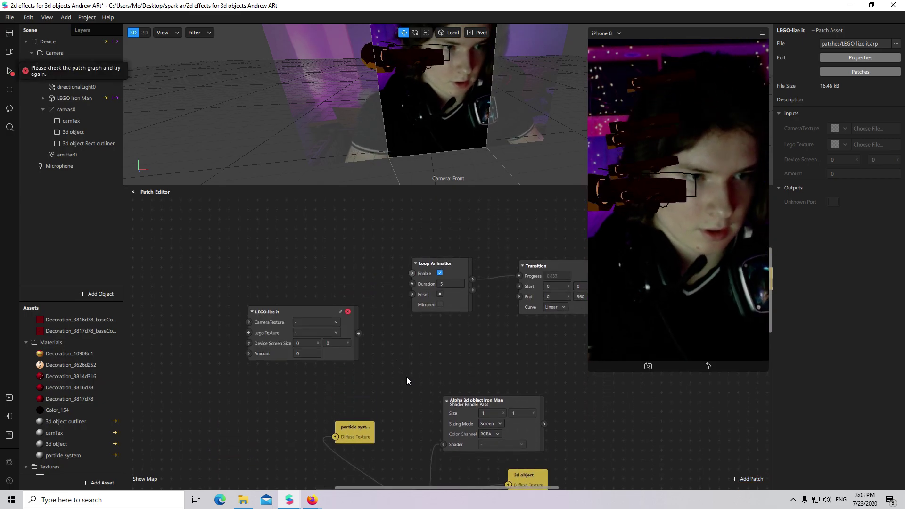
# Inside the LEGO-lize it group, connect Lego Texture to the Texture Sampler's texture and CameraTexture to the Vibrance patch's texture.
pyautogui.doubleClick(345, 355)
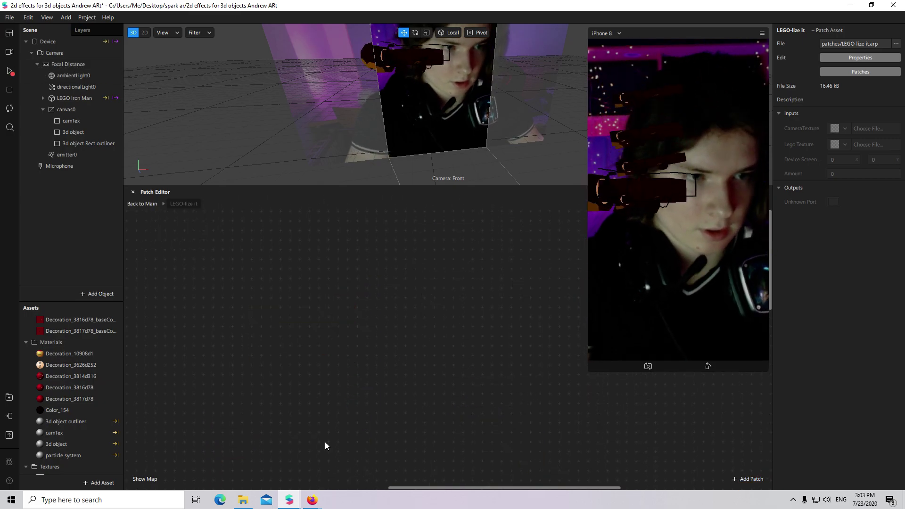
pyautogui.moveTo(166, 442)
pyautogui.mouseDown()
pyautogui.moveTo(157, 456)
pyautogui.moveTo(166, 448)
pyautogui.mouseUp()
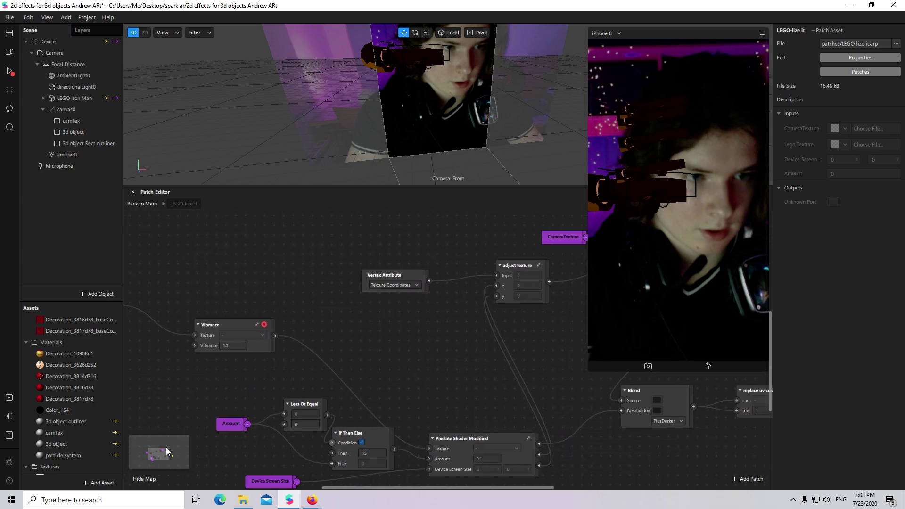
pyautogui.scroll(-2, 524, 346)
pyautogui.scroll(1, 176, 329)
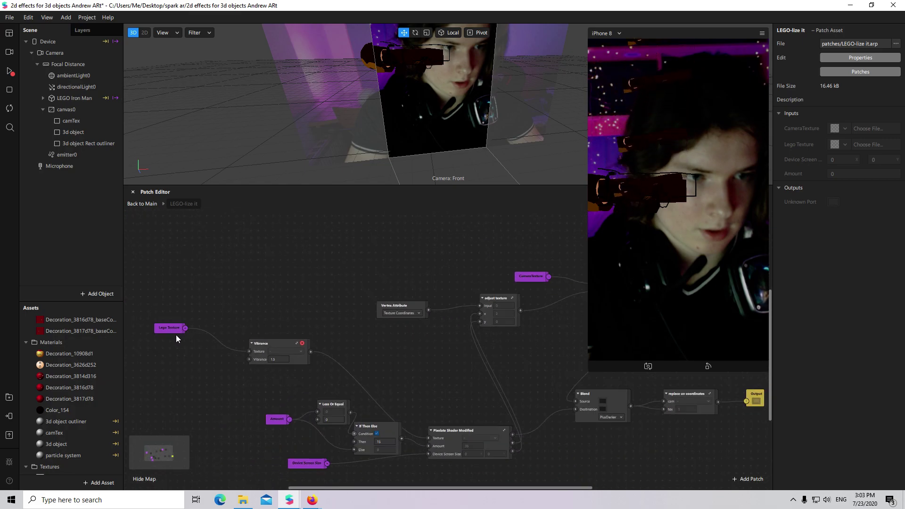
pyautogui.moveTo(176, 331); pyautogui.dragTo(471, 246)
pyautogui.moveTo(501, 488); pyautogui.dragTo(529, 474)
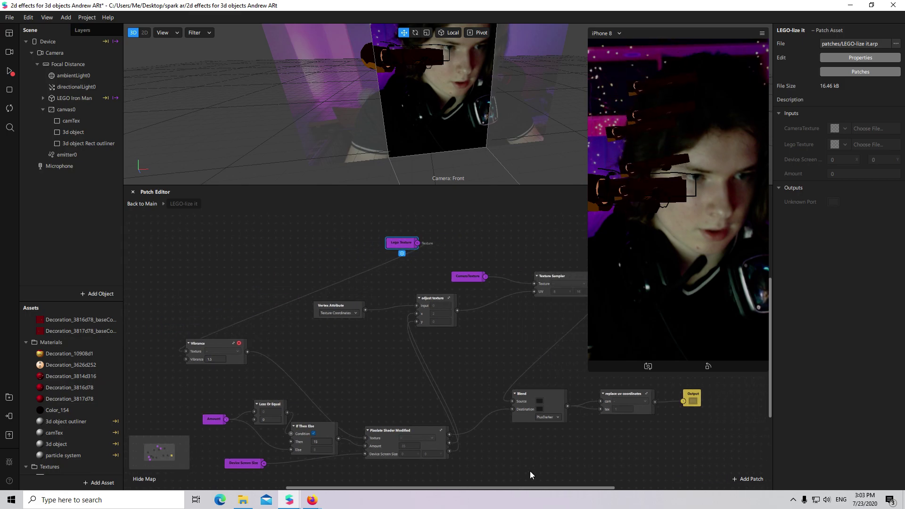
pyautogui.moveTo(416, 243); pyautogui.dragTo(533, 284)
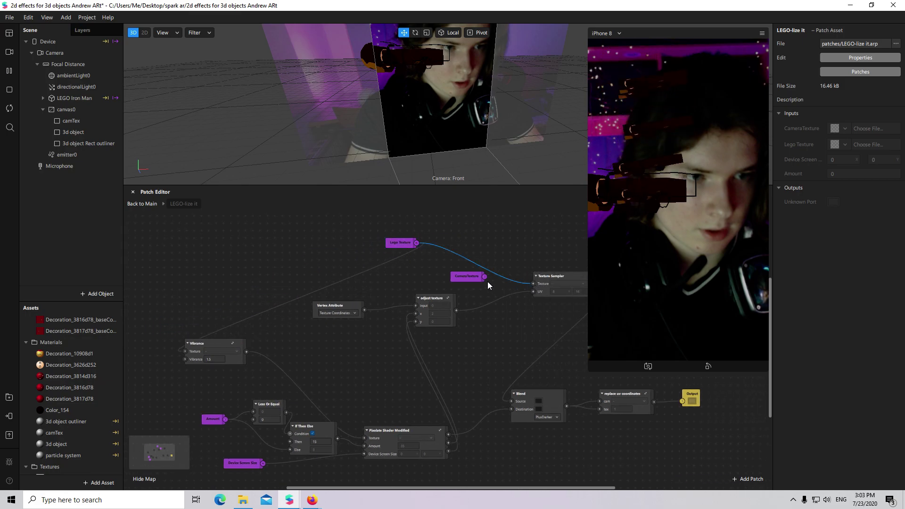
pyautogui.moveTo(477, 279); pyautogui.dragTo(184, 351)
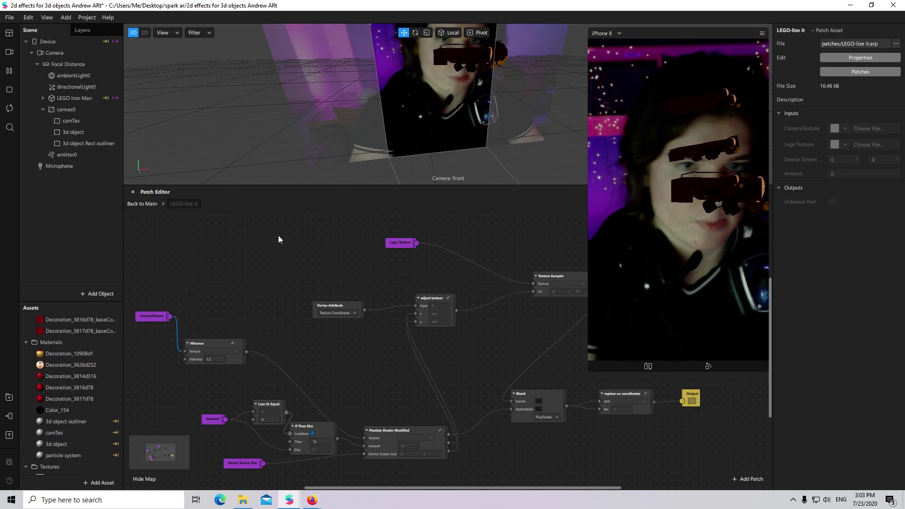
pyautogui.click(145, 205)
# Reposition the LEGO-lize it patch and connect the LEGO Iron Man Scene Render Pass output to its CameraTexture input.
pyautogui.scroll(1, 510, 377)
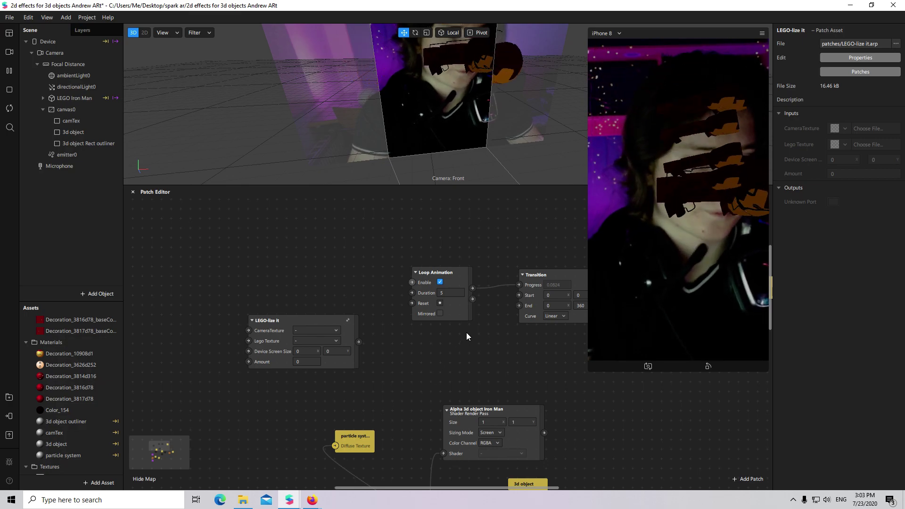
pyautogui.scroll(3, 470, 347)
pyautogui.scroll(-10, 470, 347)
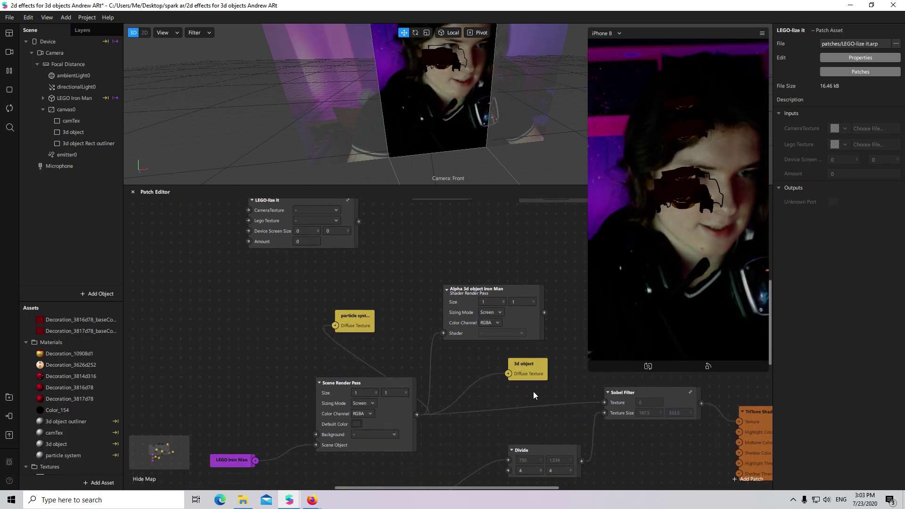
pyautogui.moveTo(349, 270); pyautogui.dragTo(309, 241)
pyautogui.scroll(3, 388, 323)
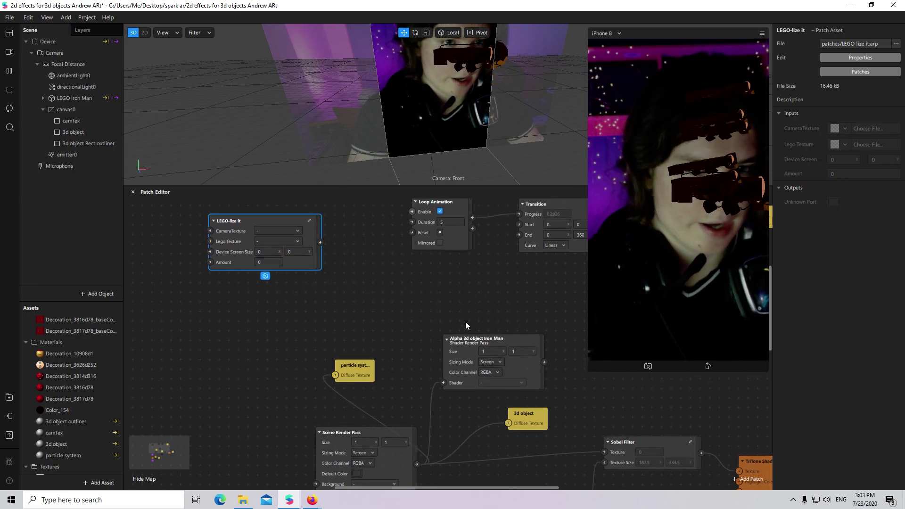
pyautogui.scroll(-1, 464, 367)
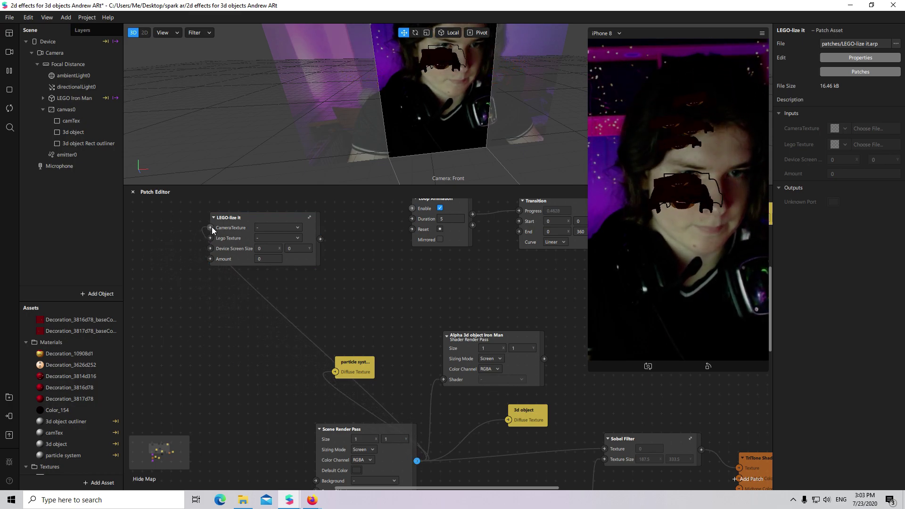
pyautogui.moveTo(214, 229); pyautogui.dragTo(416, 461)
pyautogui.scroll(-1, 428, 441)
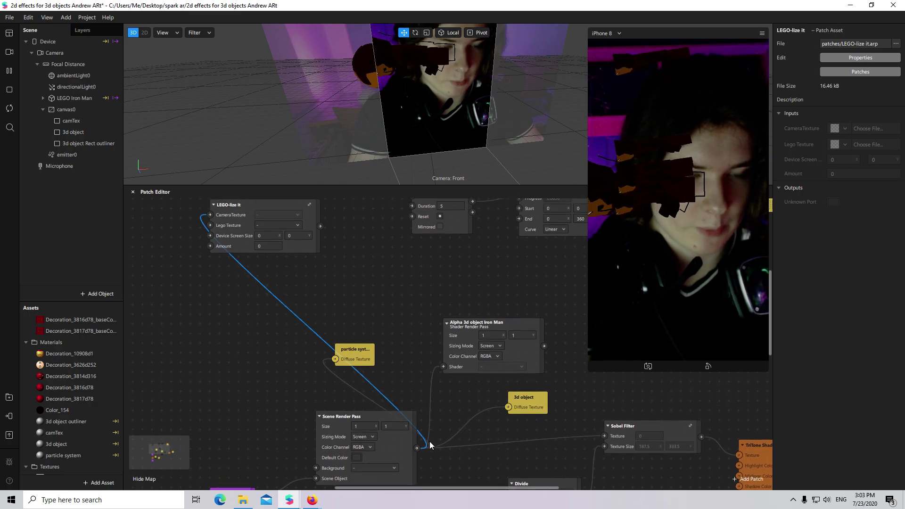
pyautogui.scroll(4, 239, 257)
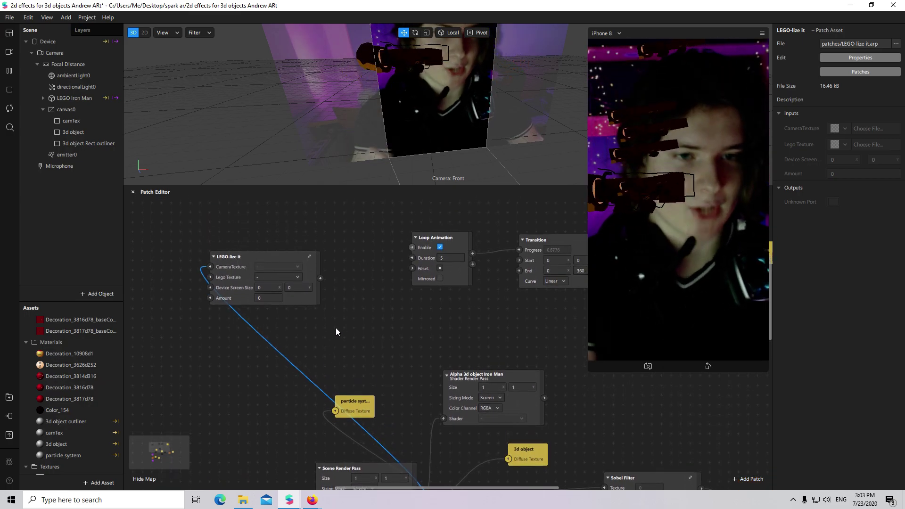
pyautogui.scroll(3, 94, 410)
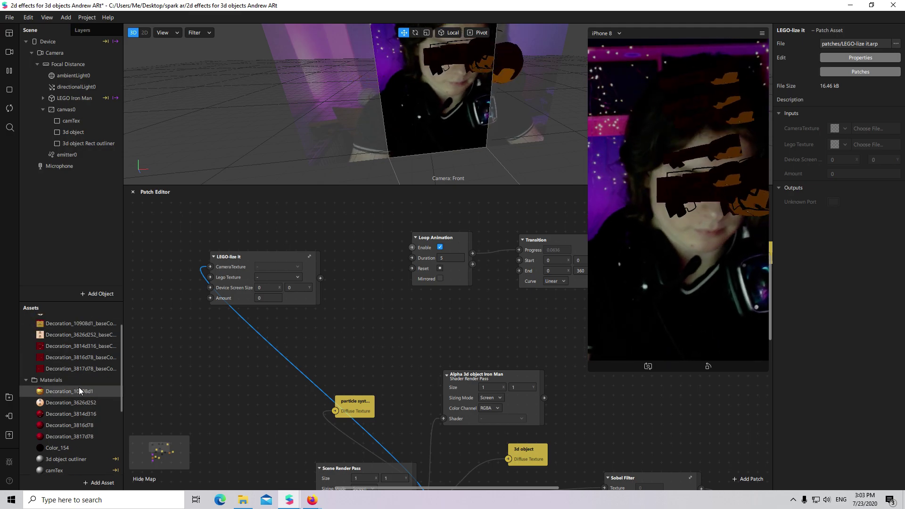
# Add block texture and Device patches, connecting block to LEGO-lize it's Lego Texture input and Device's Screen Size to Device Screen Size.
pyautogui.scroll(-5, 56, 369)
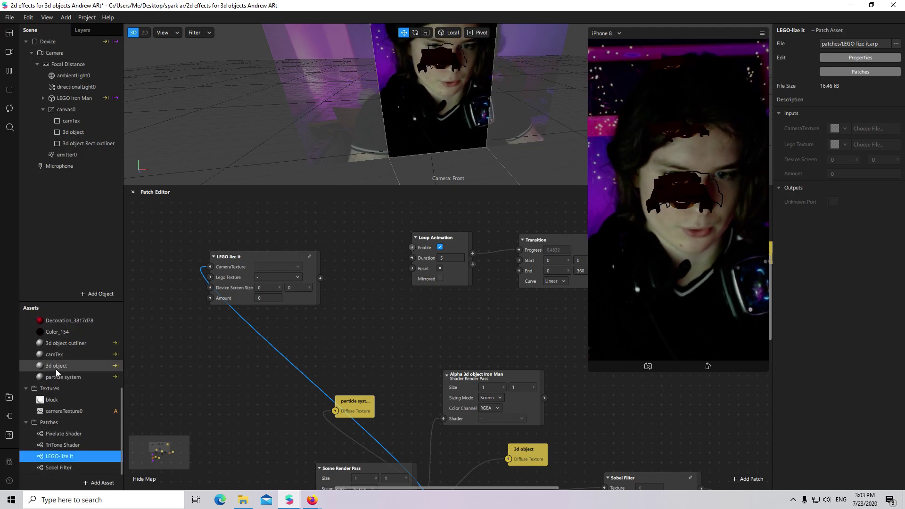
pyautogui.moveTo(69, 400); pyautogui.dragTo(244, 313)
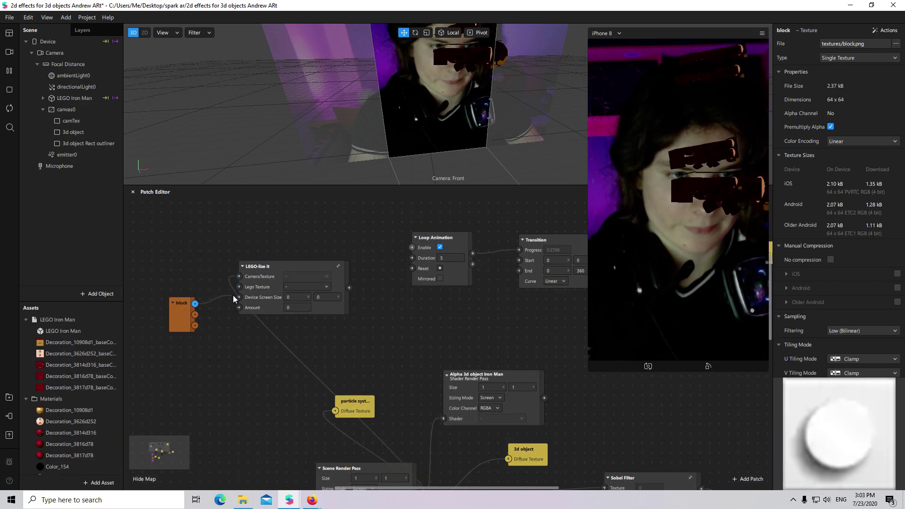
pyautogui.keyDown('ctrl'); pyautogui.scroll(-3, 374, 358); pyautogui.keyUp('ctrl')
pyautogui.scroll(-4, 373, 356)
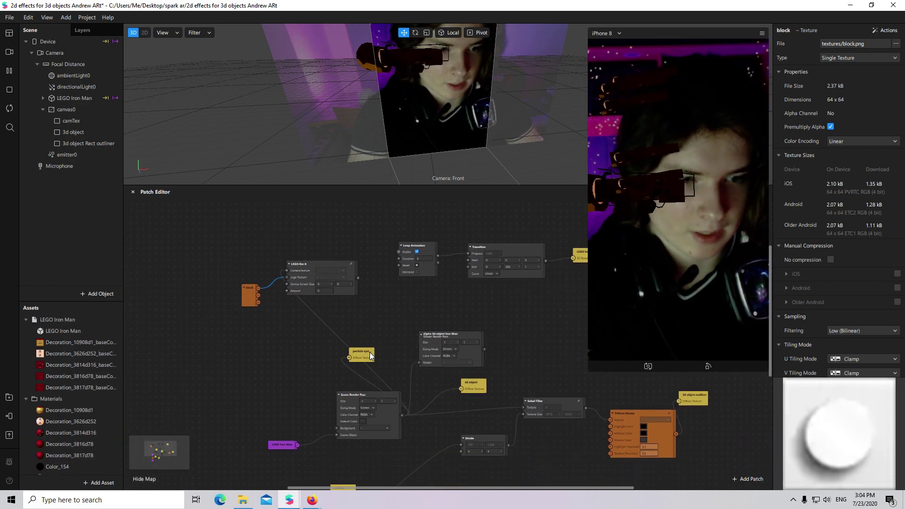
pyautogui.moveTo(48, 41); pyautogui.dragTo(230, 347)
pyautogui.keyDown('ctrl'); pyautogui.scroll(3, 292, 320); pyautogui.keyUp('ctrl')
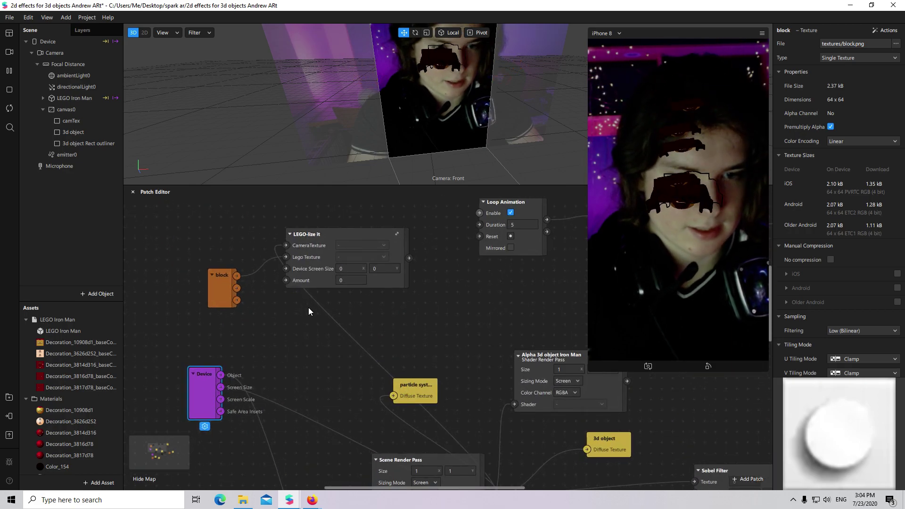
pyautogui.moveTo(221, 387); pyautogui.dragTo(244, 382)
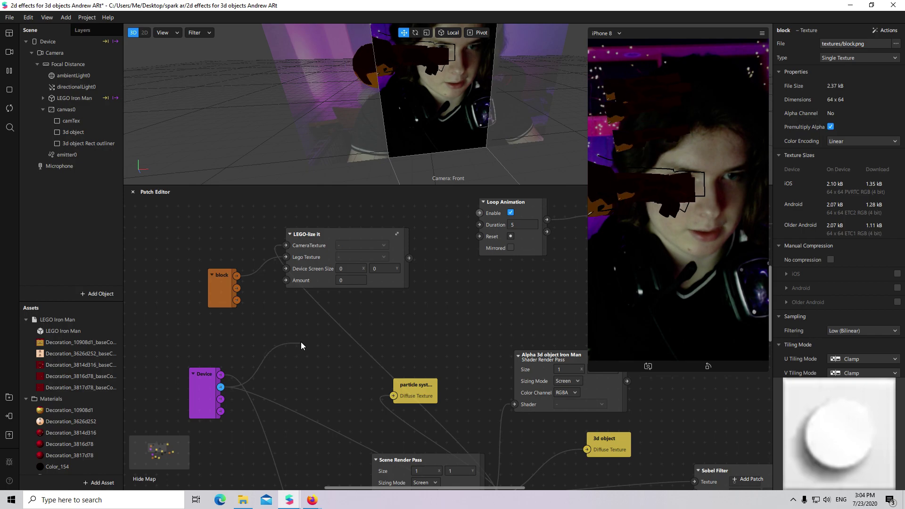
pyautogui.moveTo(301, 345); pyautogui.dragTo(287, 270)
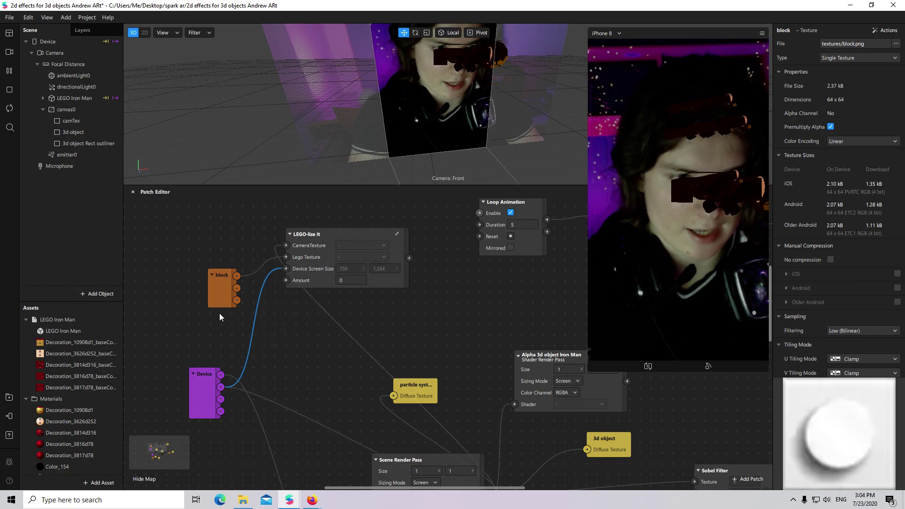
# Move the block patch away from the connections and set the LEGO-lize it patch's Amount to 20.
pyautogui.moveTo(210, 271); pyautogui.dragTo(181, 221)
pyautogui.click(348, 280)
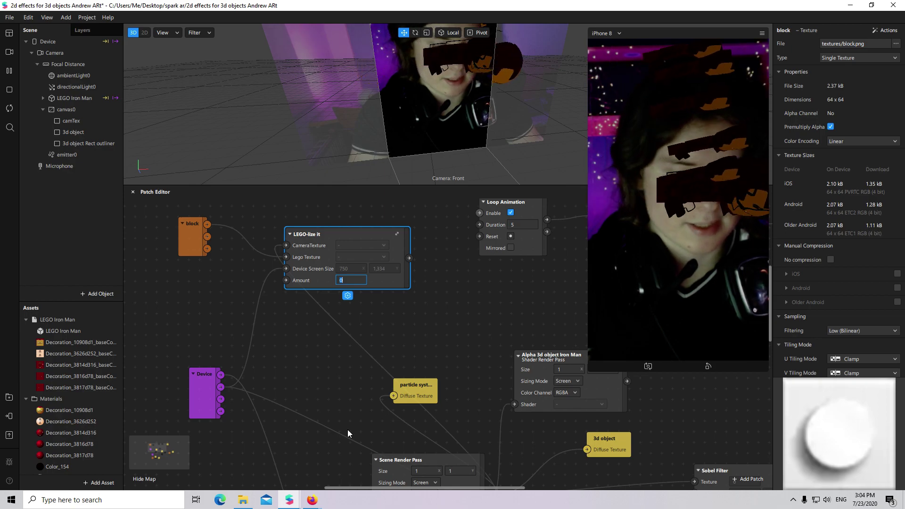
pyautogui.write('20')
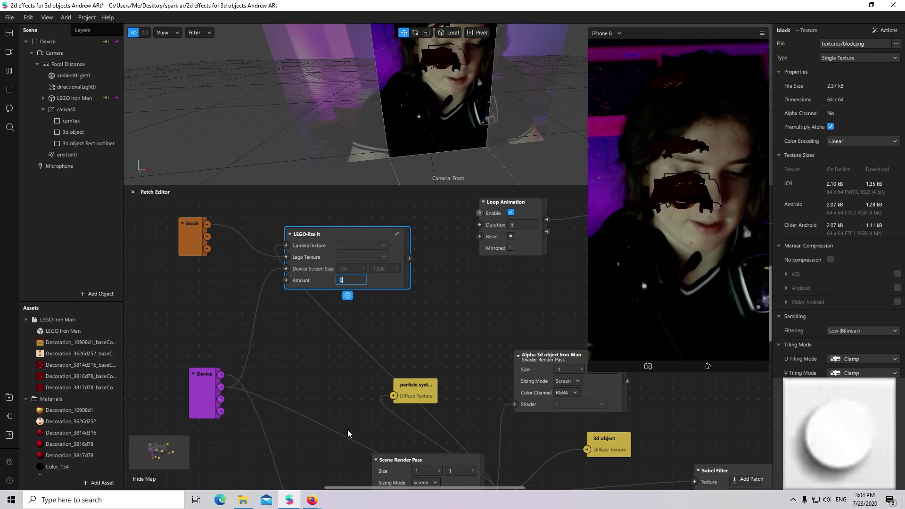
pyautogui.click(526, 234)
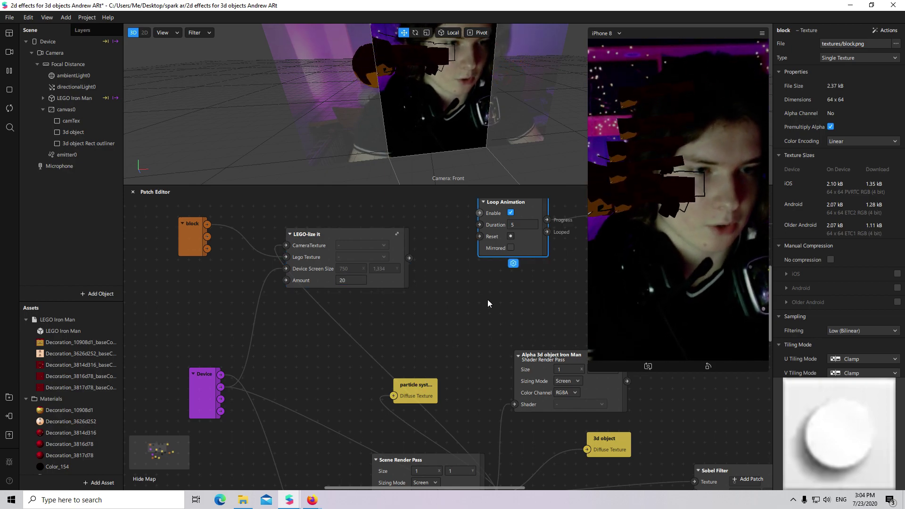
# Reposition the LEGO-lize it and block patches, and add a Shader Render Pass fed by the LEGO-lize it output.
pyautogui.scroll(5, 388, 303)
pyautogui.moveTo(391, 376); pyautogui.dragTo(360, 242)
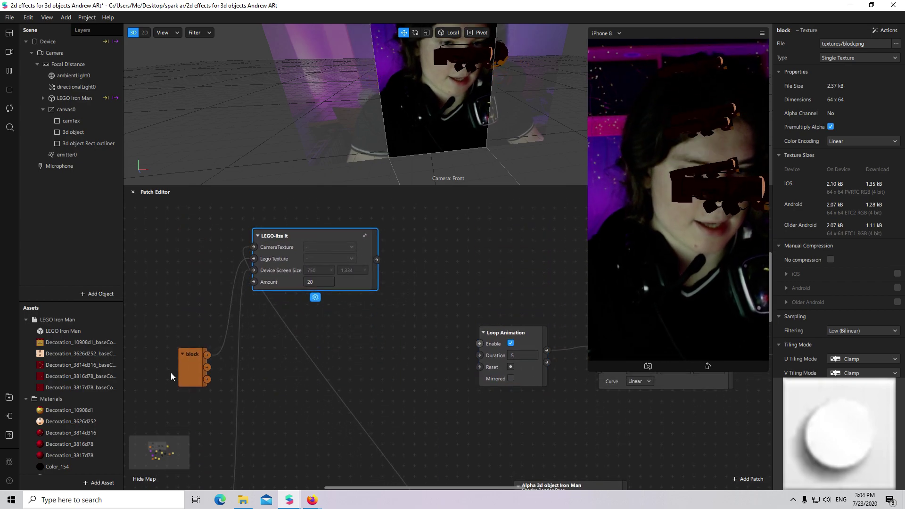
pyautogui.moveTo(191, 370); pyautogui.dragTo(162, 265)
pyautogui.scroll(1, 365, 350)
pyautogui.moveTo(376, 291); pyautogui.dragTo(457, 243)
pyautogui.write('shad')
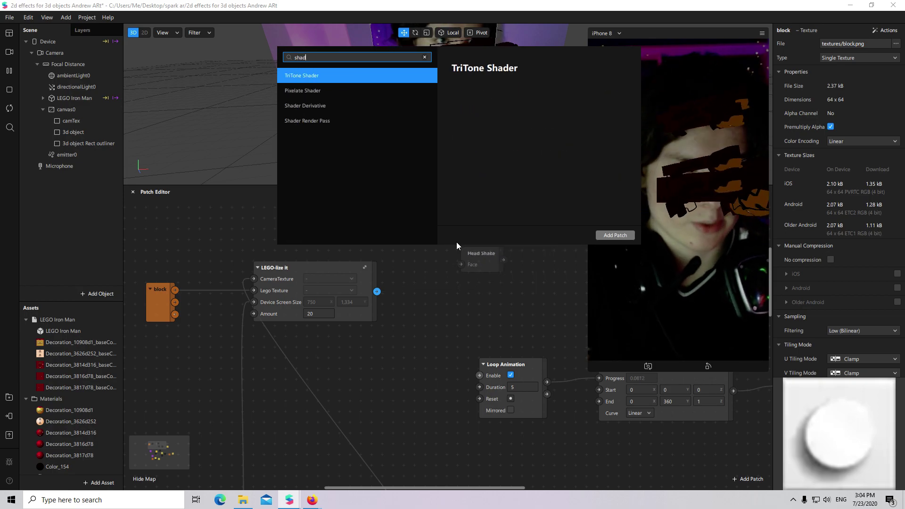
pyautogui.doubleClick(335, 123)
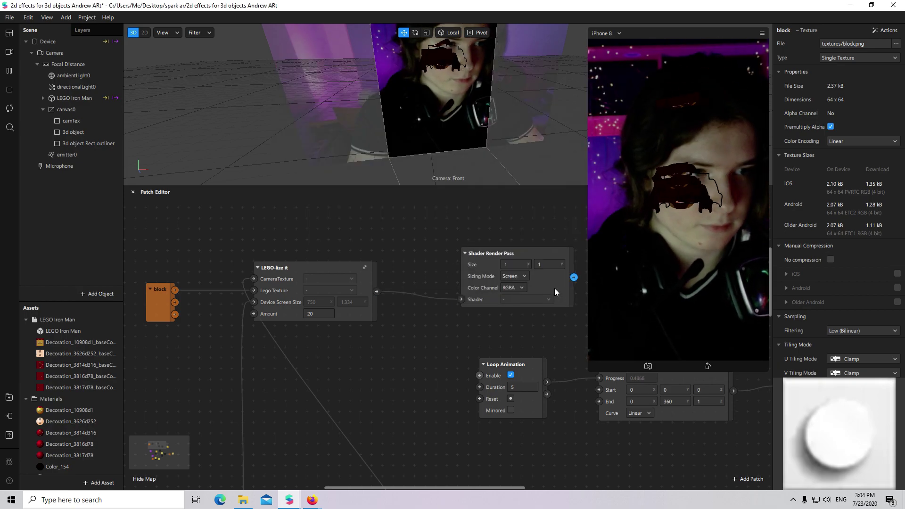
pyautogui.moveTo(554, 288); pyautogui.dragTo(528, 292)
# Try to rename the new Shader Render Pass patch as "3d object pixelated alpha".
pyautogui.doubleClick(471, 258)
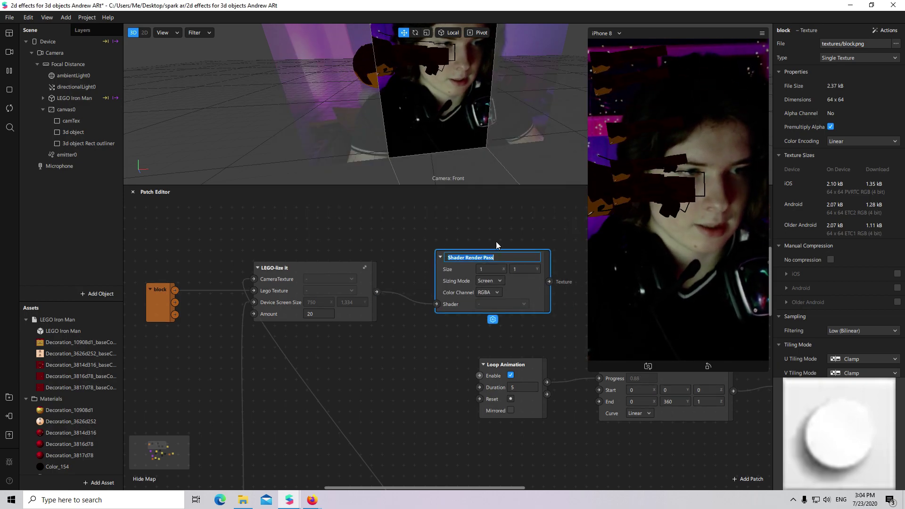
pyautogui.write('3d o')
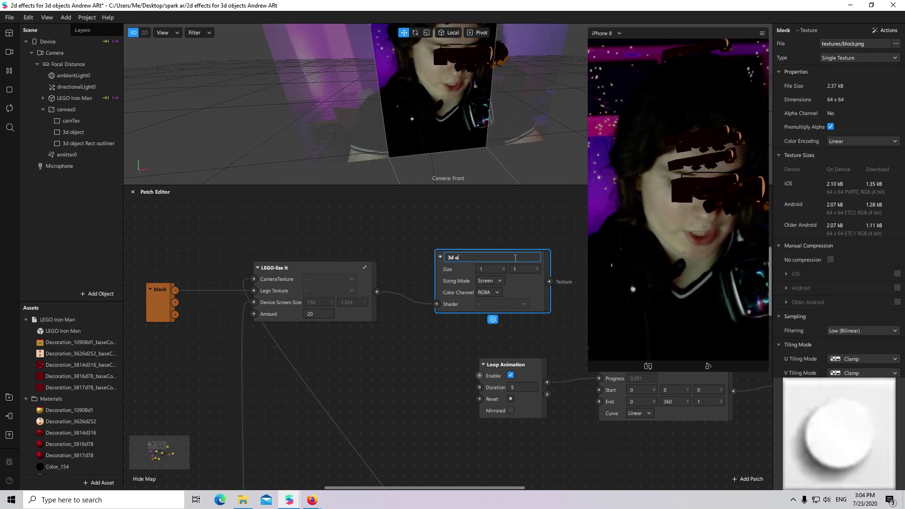
pyautogui.write('bject p')
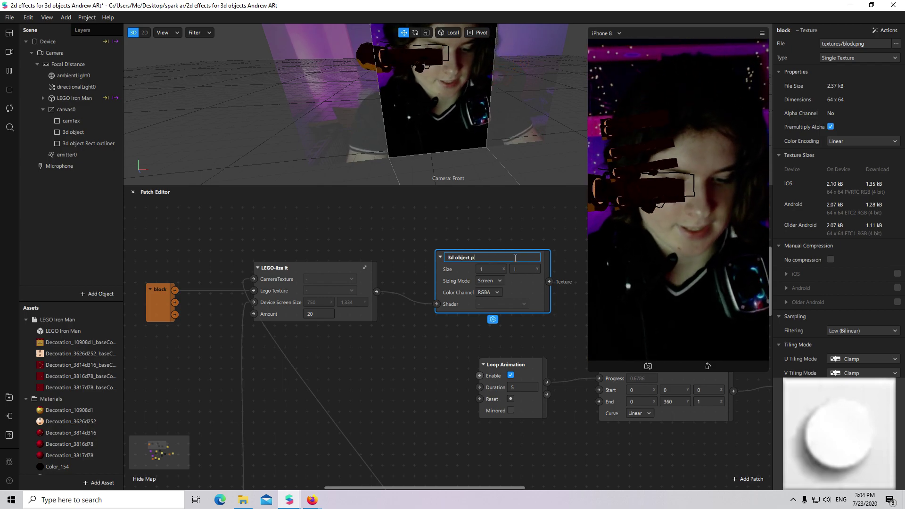
pyautogui.write('ixelated alpha')
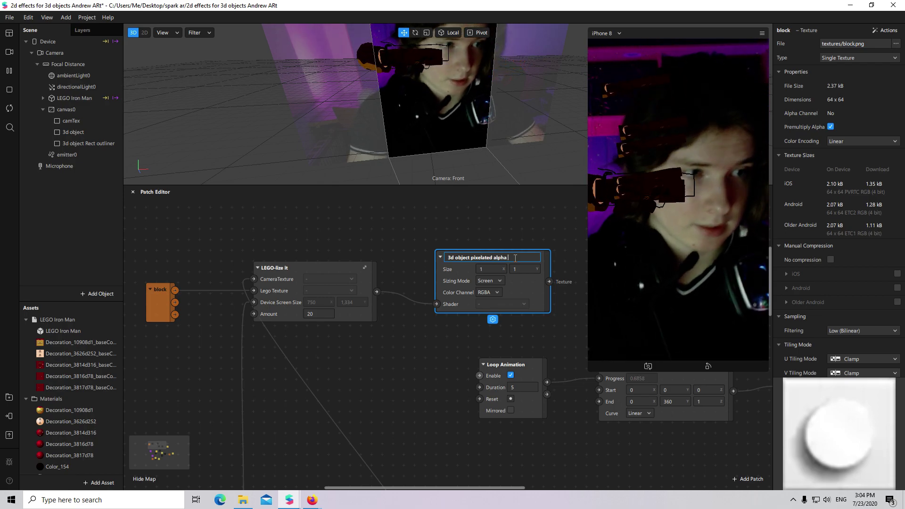
pyautogui.press('Return')
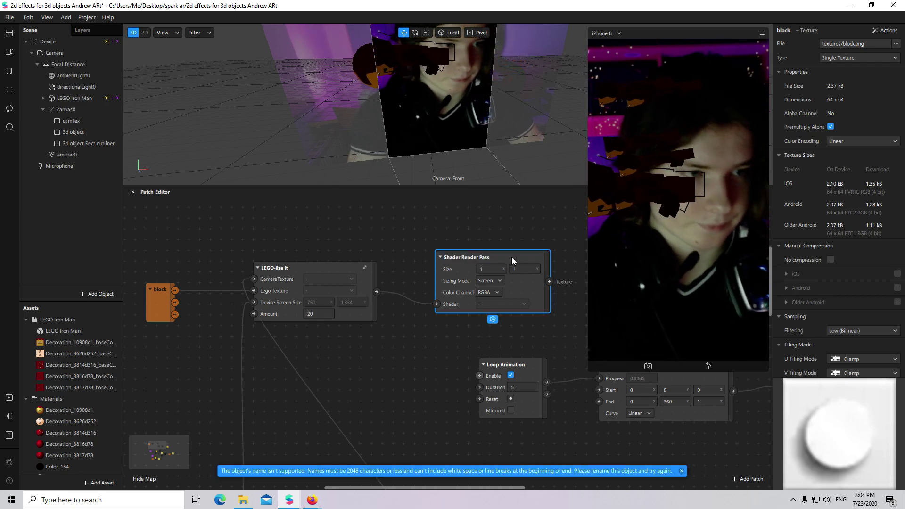
# Rename the new Shader Render Pass patch as "3d obj pixelated alpha" and reposition it and the LEGO-lize it patch.
pyautogui.doubleClick(511, 256)
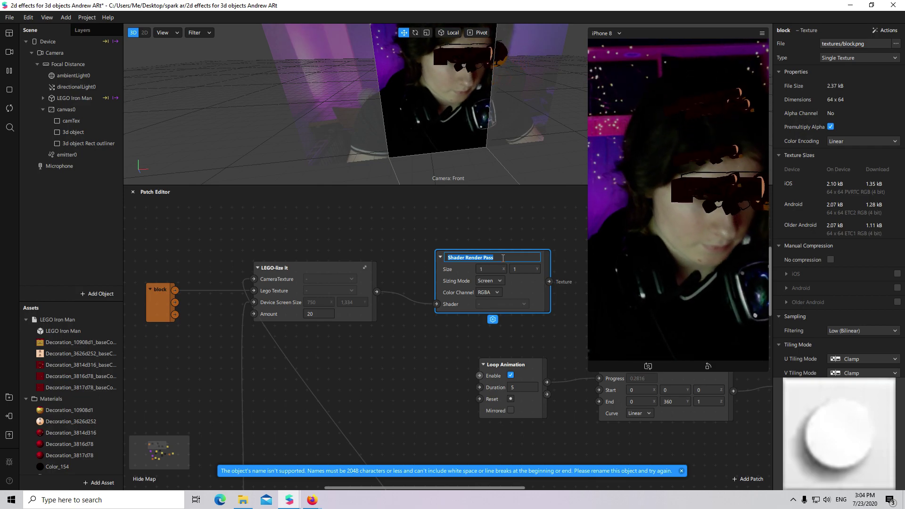
pyautogui.write('3d')
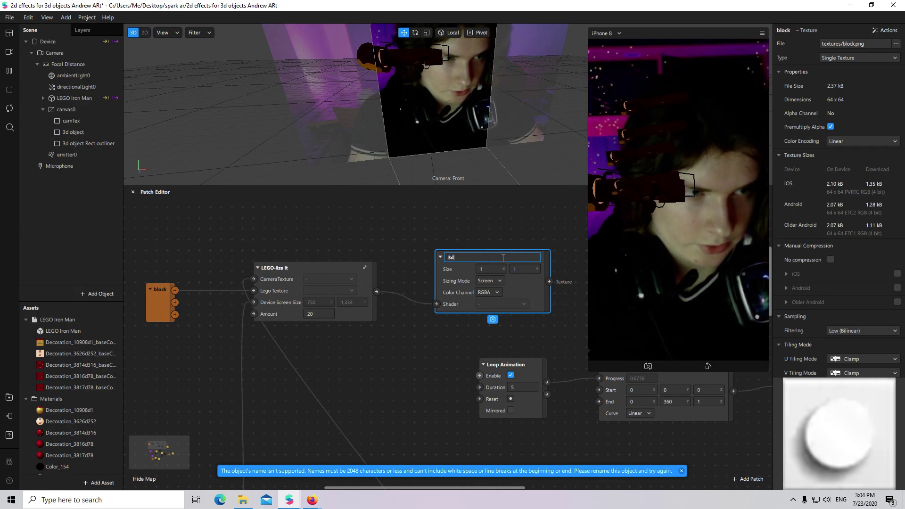
pyautogui.write(' obj pixelated alpha')
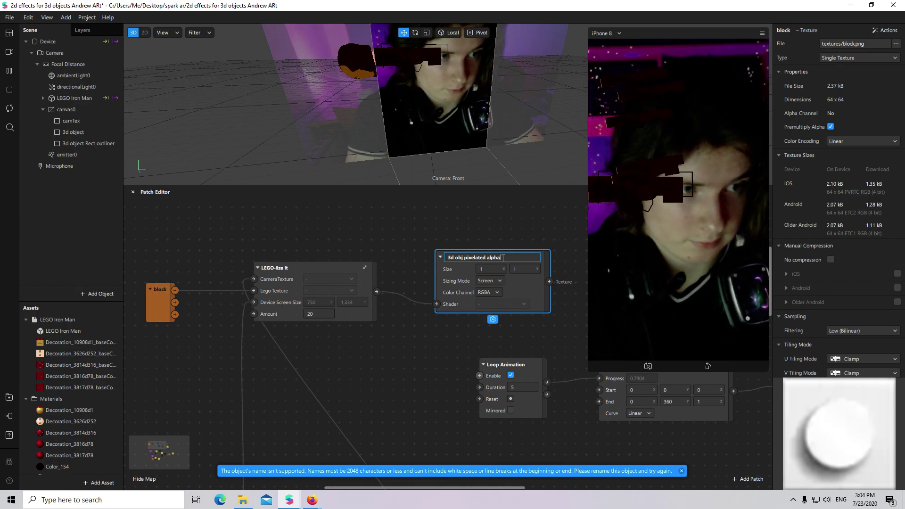
pyautogui.press('Return')
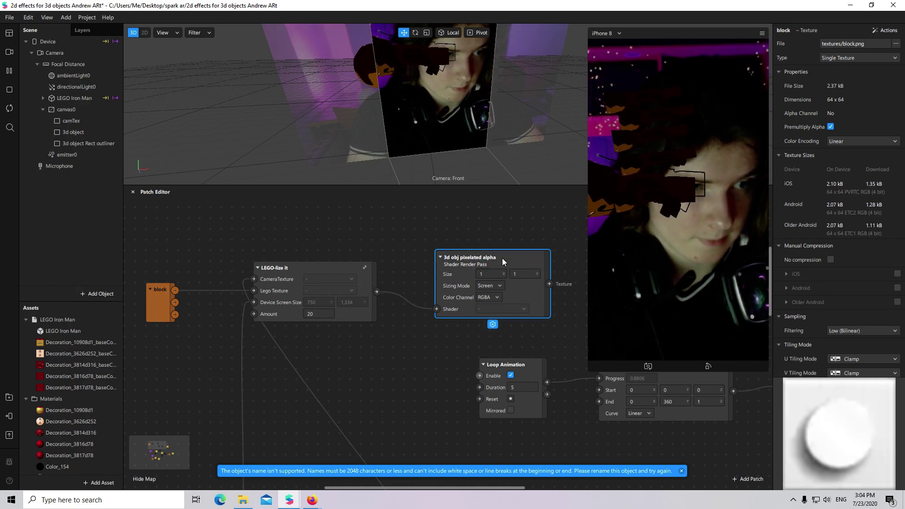
pyautogui.moveTo(523, 292); pyautogui.dragTo(490, 255)
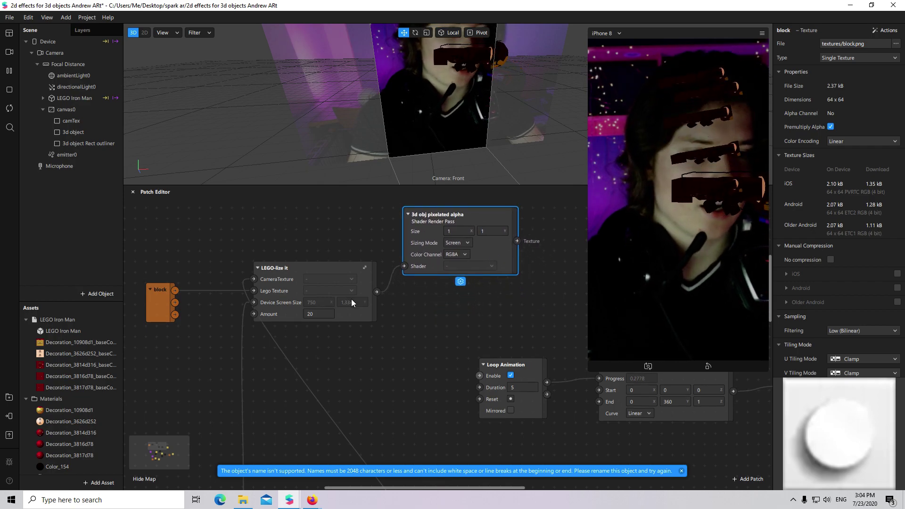
pyautogui.moveTo(351, 298); pyautogui.dragTo(334, 282)
pyautogui.scroll(-2, 368, 325)
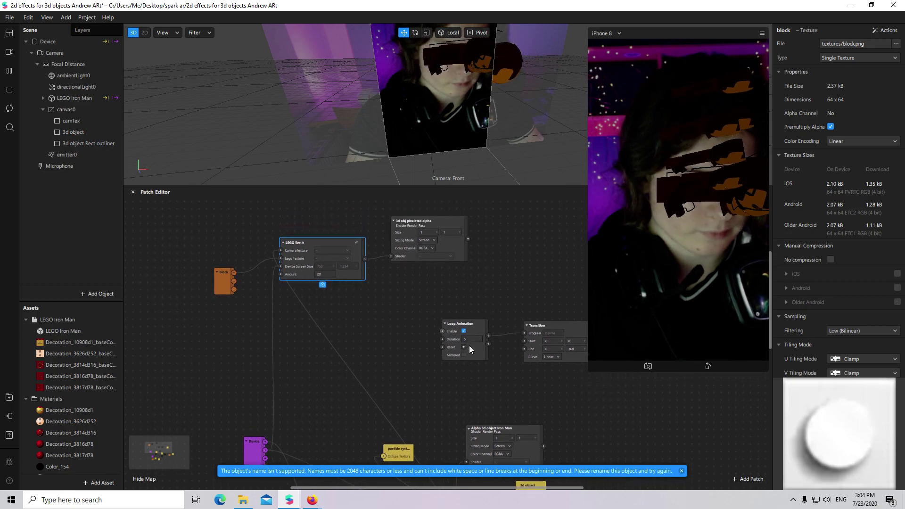
pyautogui.scroll(2, 431, 254)
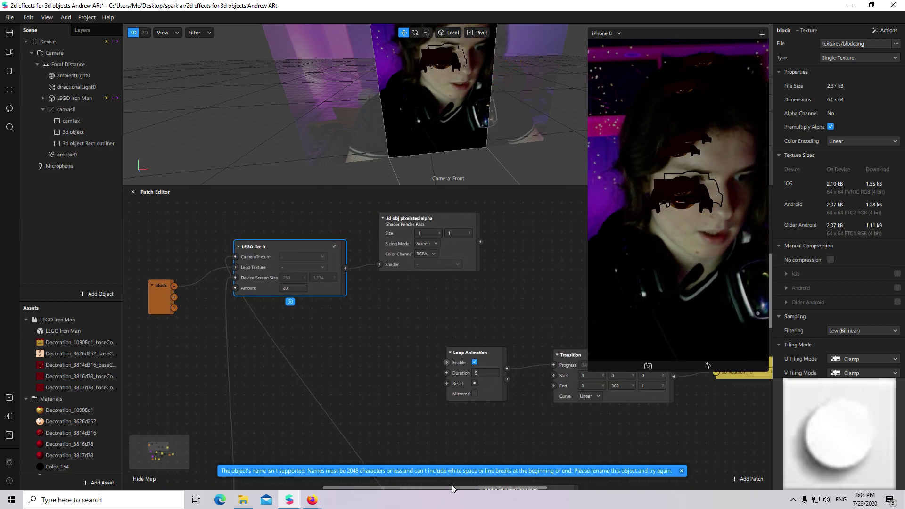
pyautogui.moveTo(451, 487); pyautogui.dragTo(431, 486)
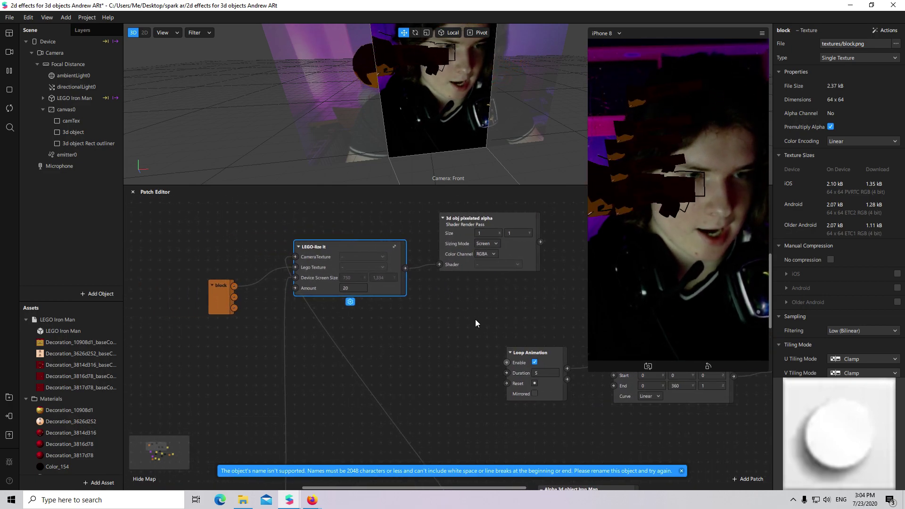
pyautogui.scroll(-1, 493, 363)
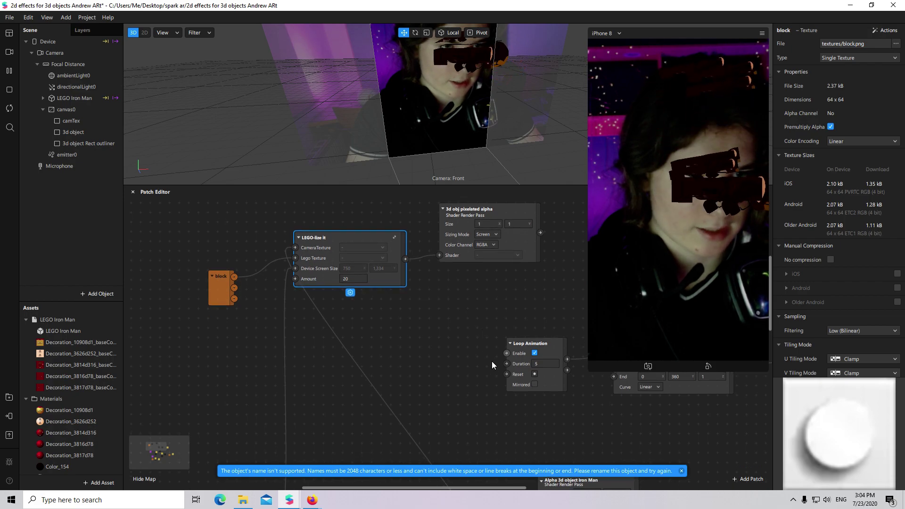
pyautogui.scroll(-3, 491, 361)
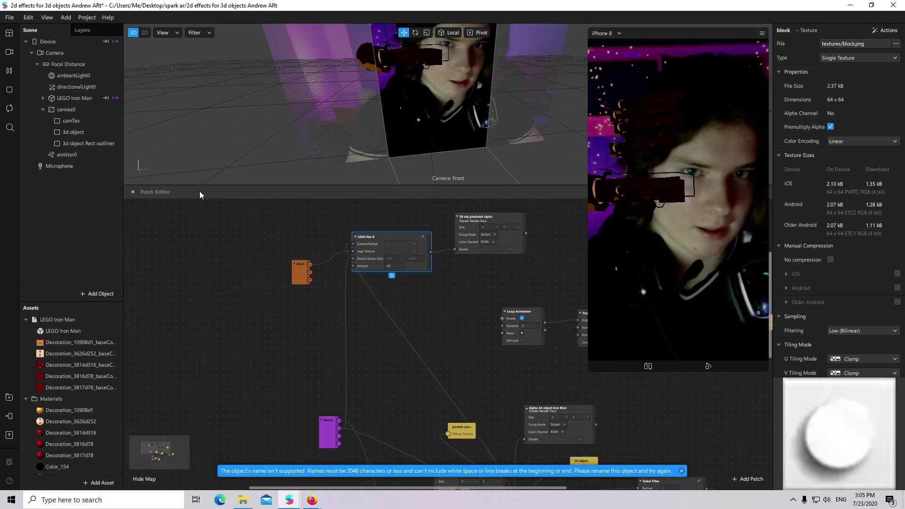
# Add a rectangle to canvas0 and name it "3d object lego".
pyautogui.click(112, 293)
pyautogui.write('rec')
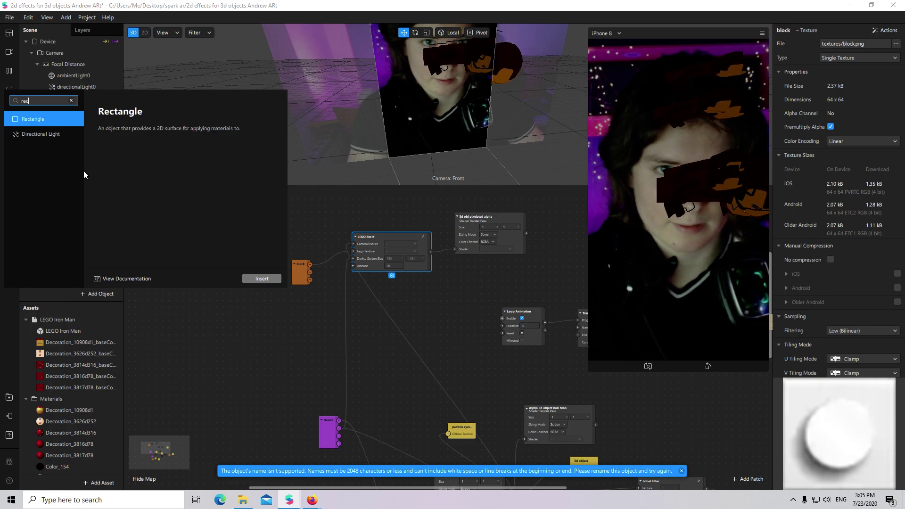
pyautogui.press('Return')
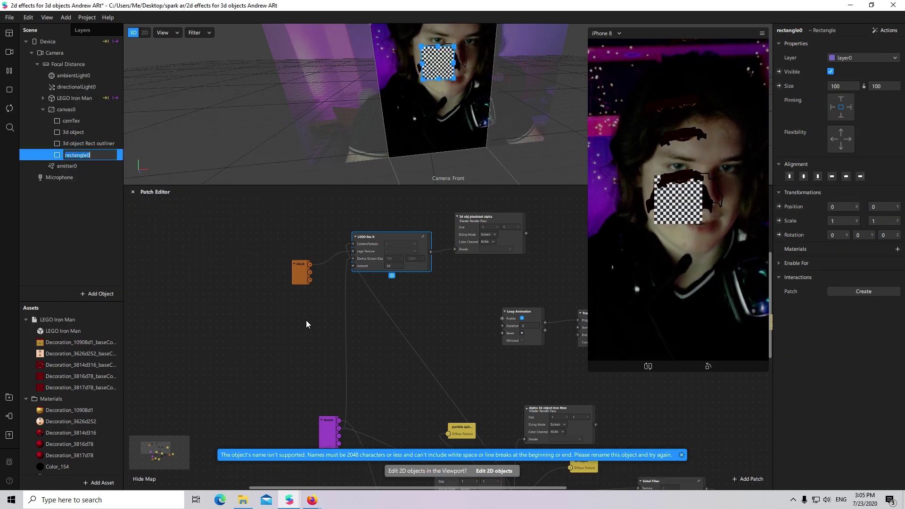
pyautogui.write('3d obj')
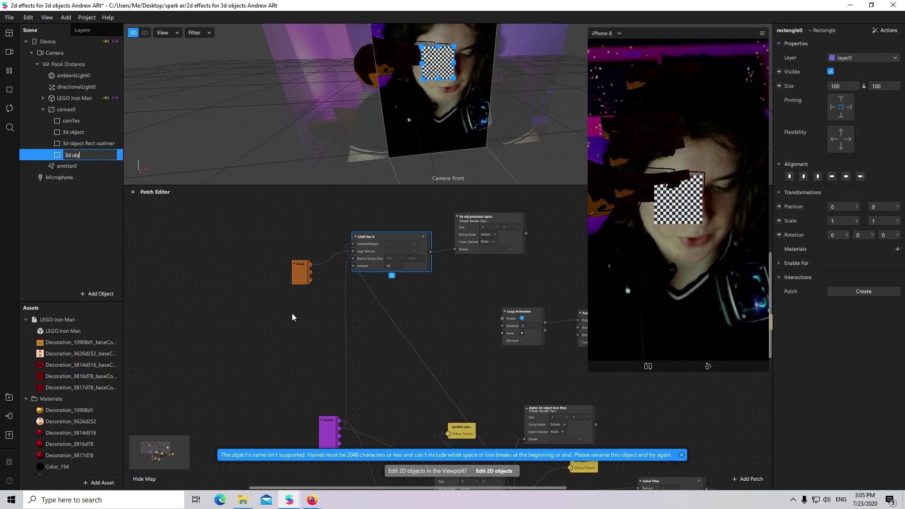
pyautogui.write('ect logo')
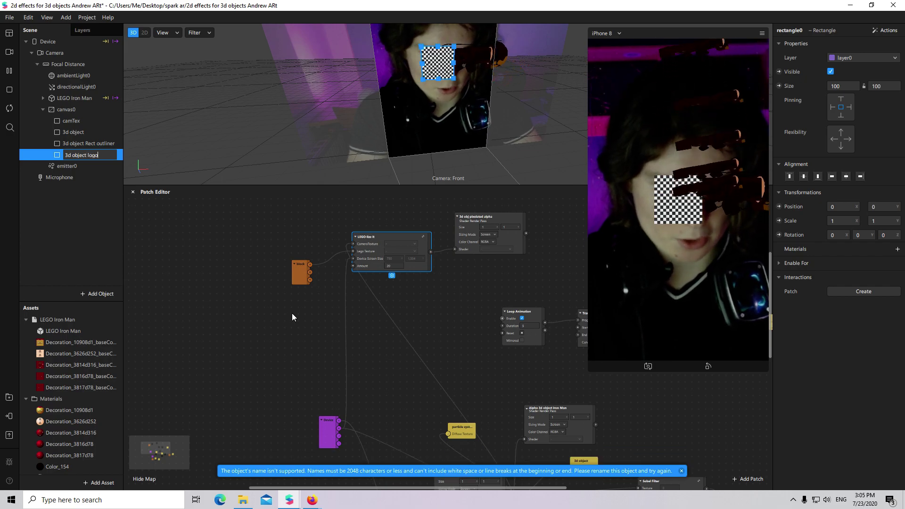
pyautogui.click(87, 155)
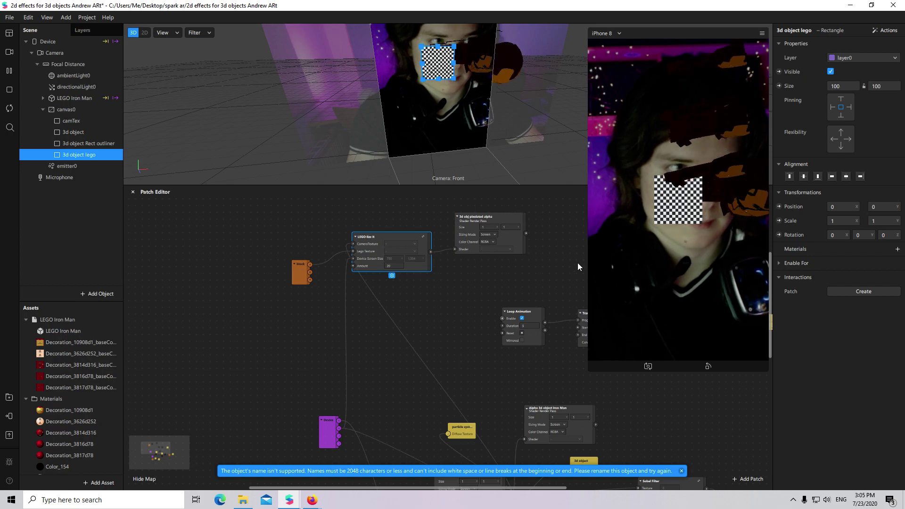
# Set the 3d object lego rectangle's size to 375 by 667 and assign a new material to it.
pyautogui.click(844, 86)
pyautogui.write('375')
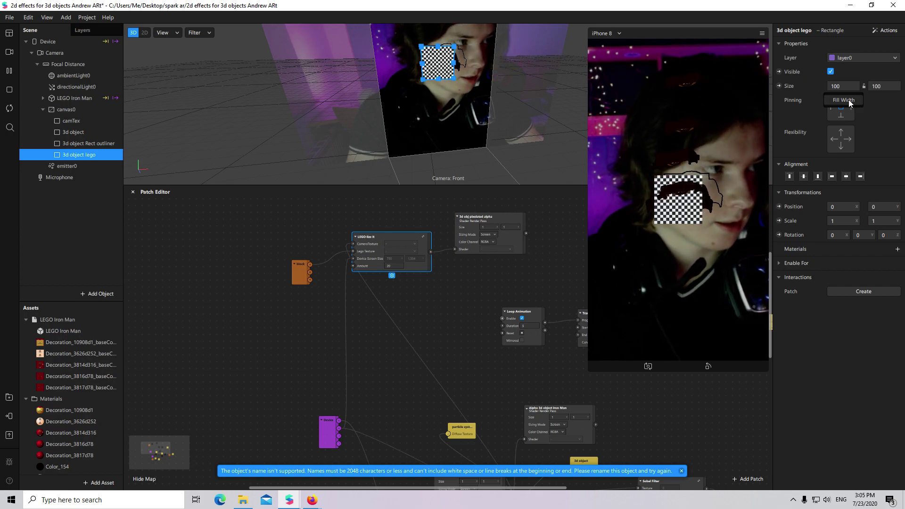
pyautogui.press('Tab')
pyautogui.write('667')
pyautogui.press('Return')
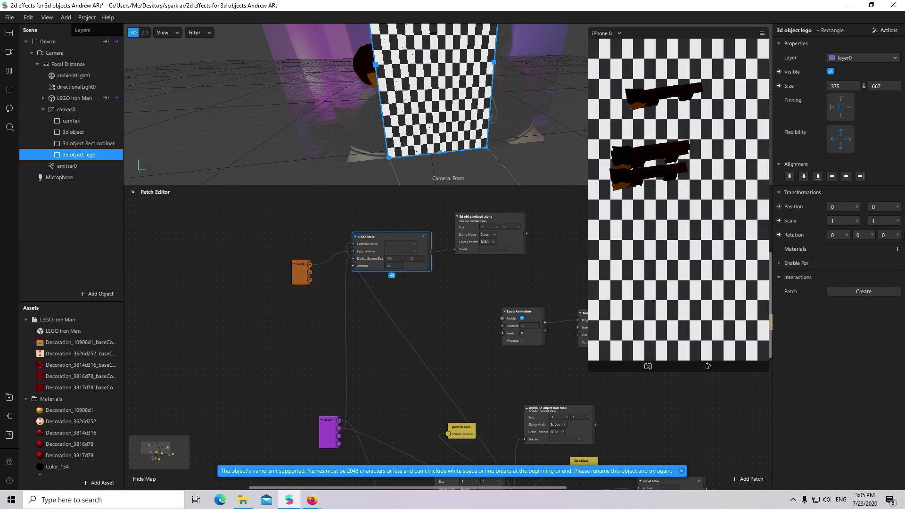
pyautogui.click(898, 249)
pyautogui.click(890, 398)
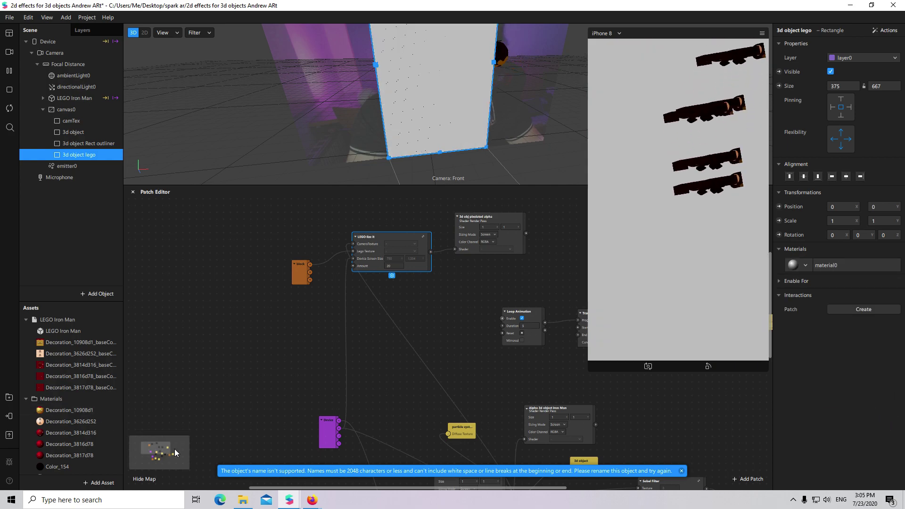
# Rename the 3d object lego rectangle's new material as "3d object lego texture".
pyautogui.click(847, 261)
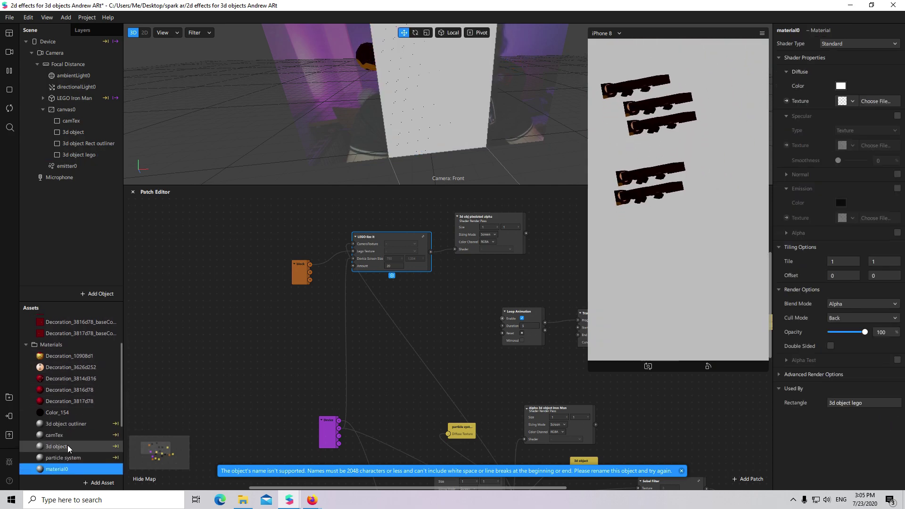
pyautogui.click(96, 155)
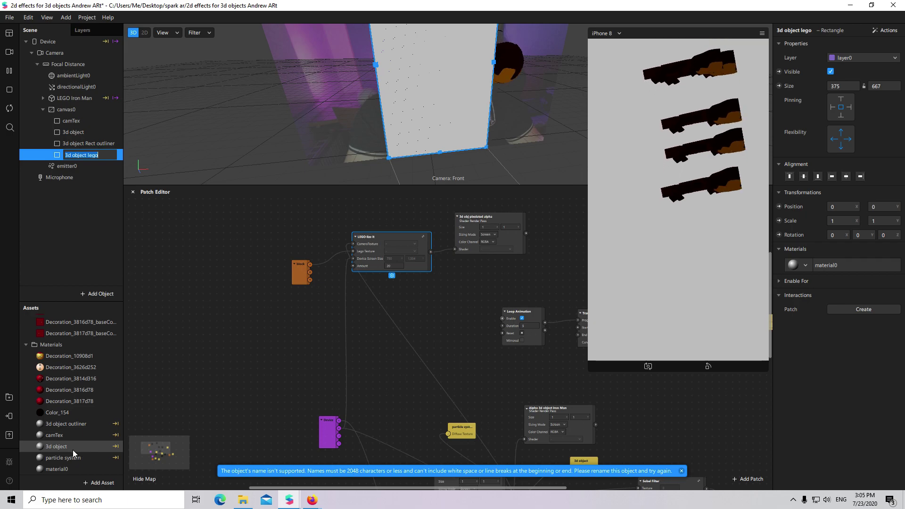
pyautogui.doubleClick(69, 469)
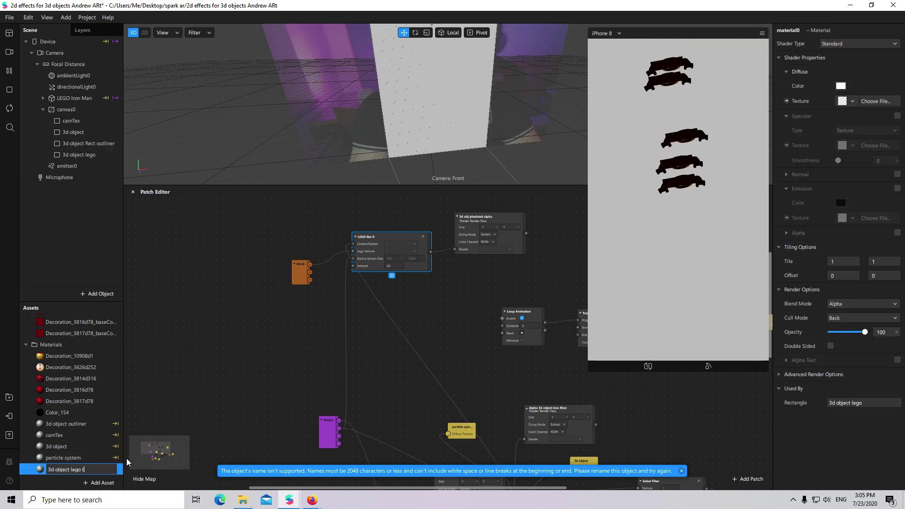
pyautogui.write('3d object lego texture')
pyautogui.press('Return')
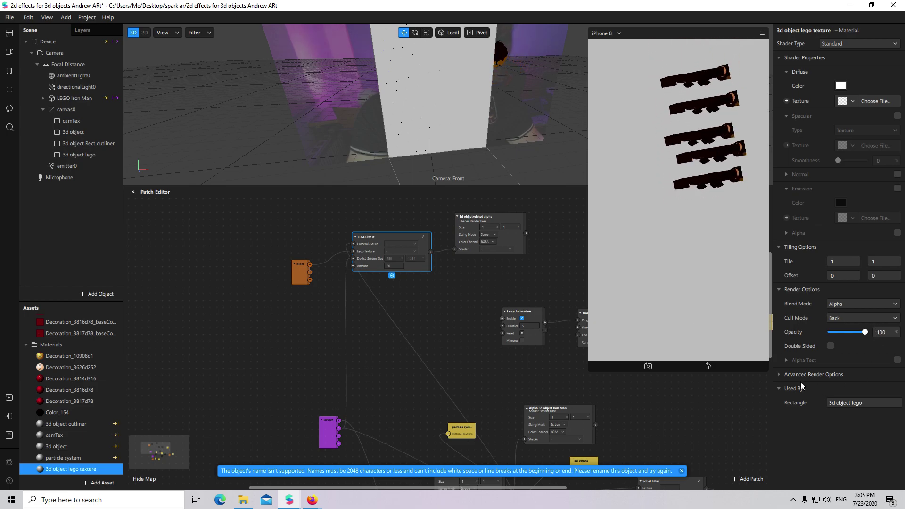
# Create a diffuse texture patch for the 3d object lego texture material and feed it from the LEGO-lize it patch's output.
pyautogui.click(786, 101)
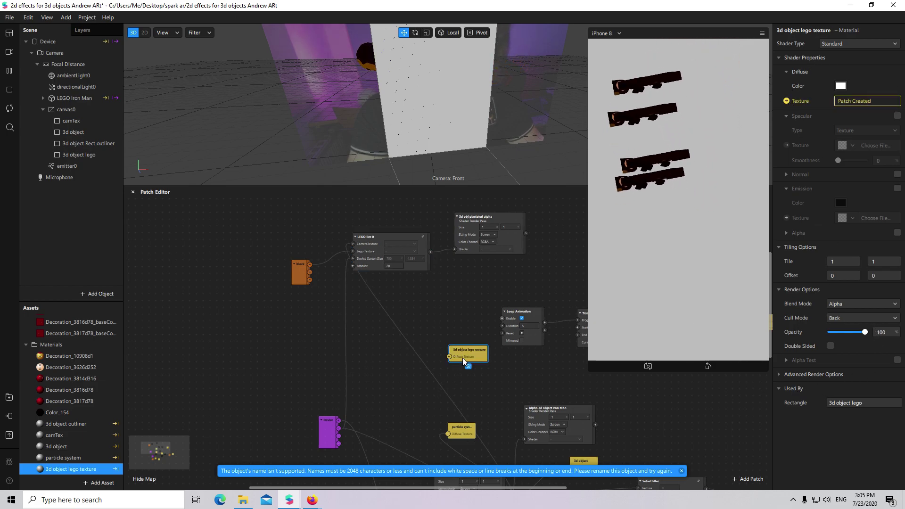
pyautogui.scroll(2, 438, 329)
pyautogui.scroll(3, 400, 332)
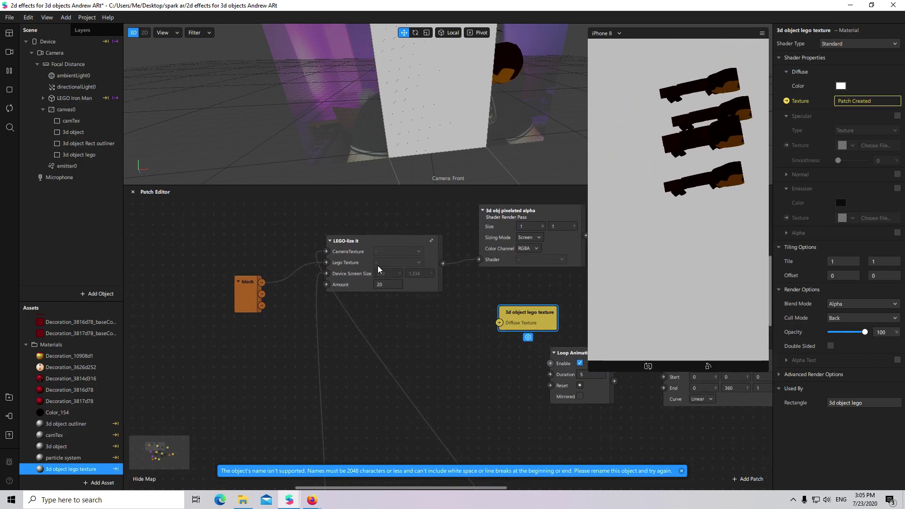
pyautogui.moveTo(501, 325); pyautogui.dragTo(500, 327)
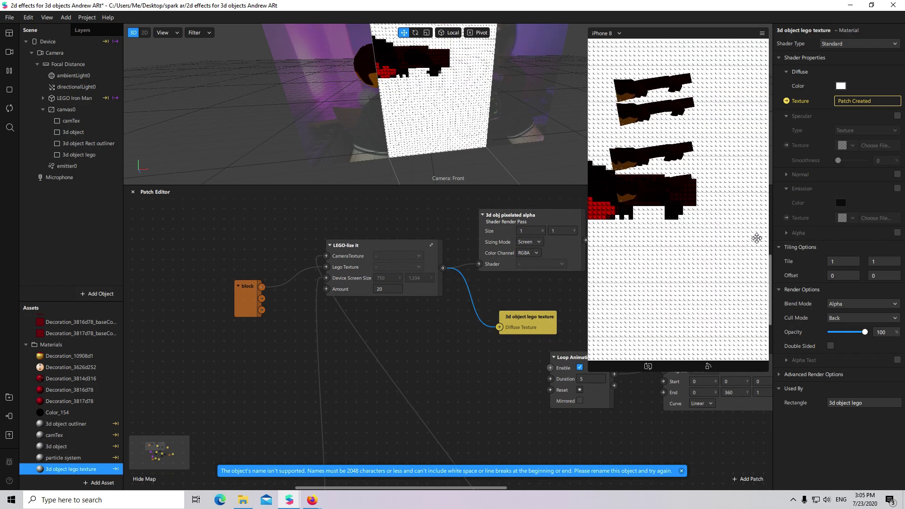
pyautogui.scroll(3, 459, 372)
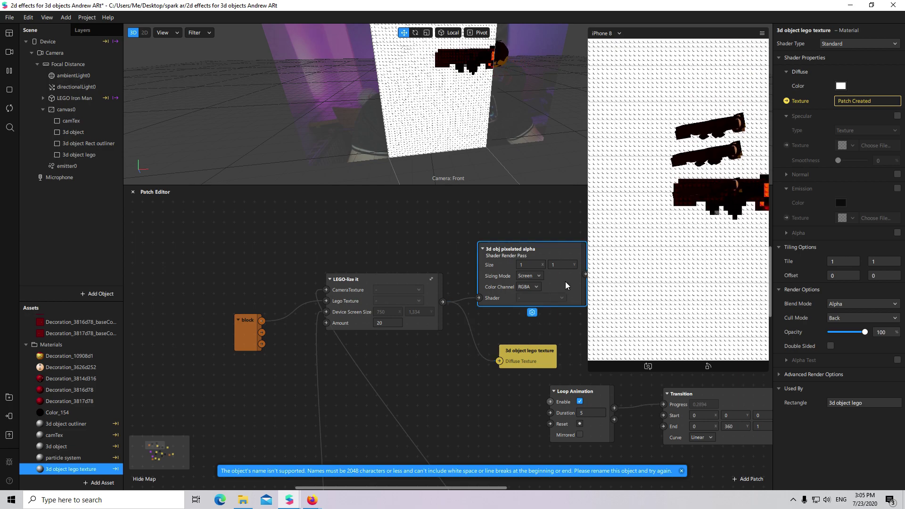
# Enable Alpha on the 3d object lego texture material and use 3d obj pixelated alphaTexture as its alpha texture.
pyautogui.moveTo(565, 285); pyautogui.dragTo(555, 254)
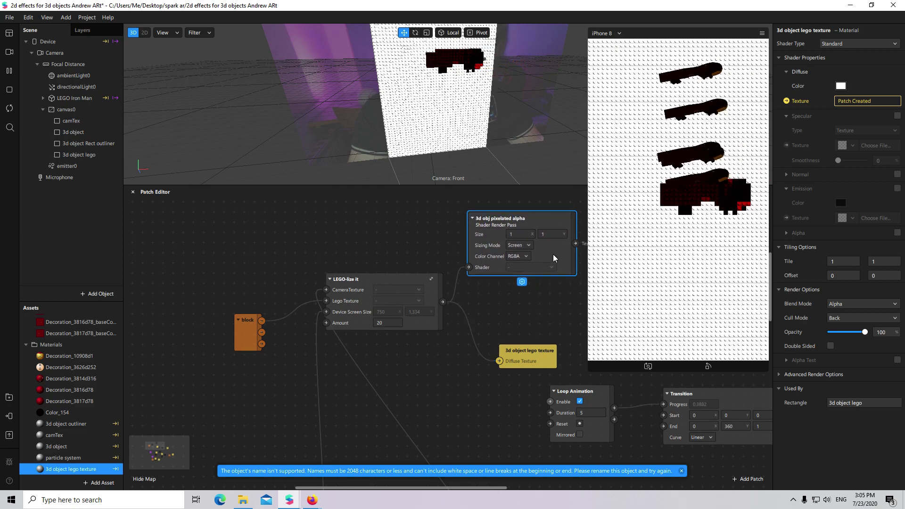
pyautogui.click(798, 232)
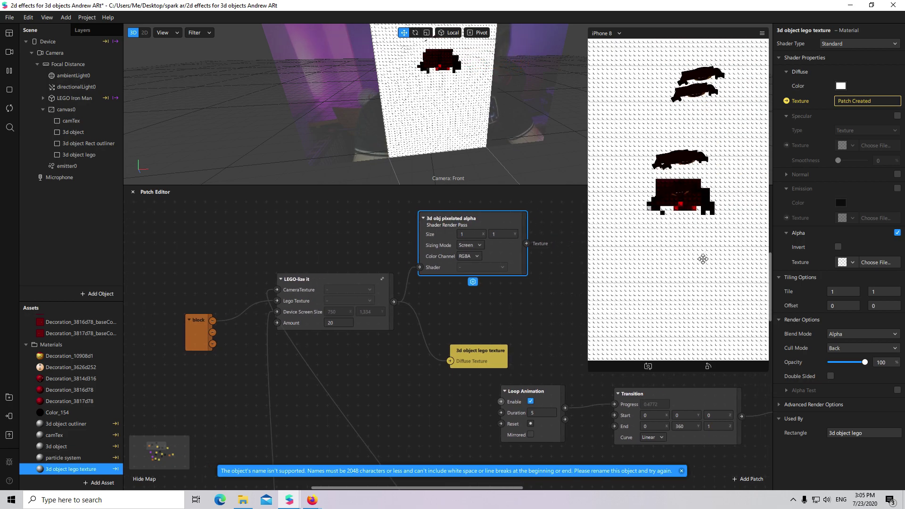
pyautogui.click(851, 263)
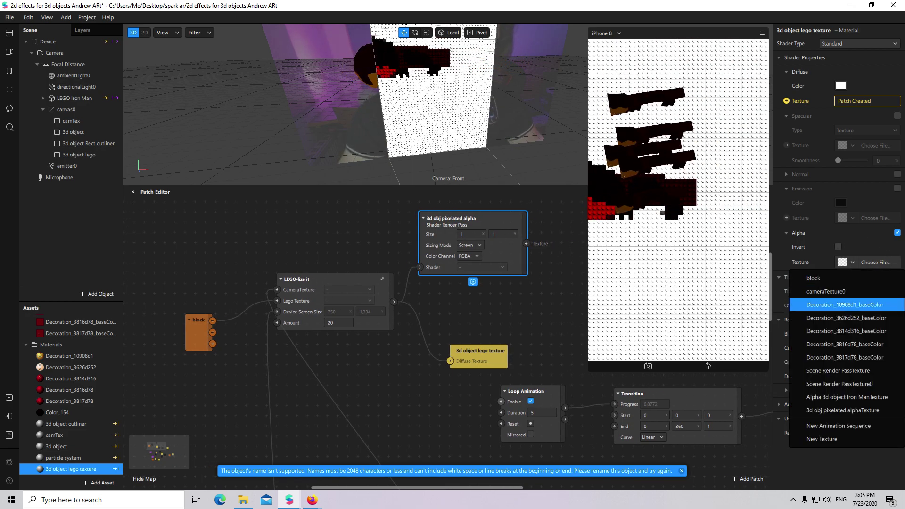
pyautogui.click(879, 411)
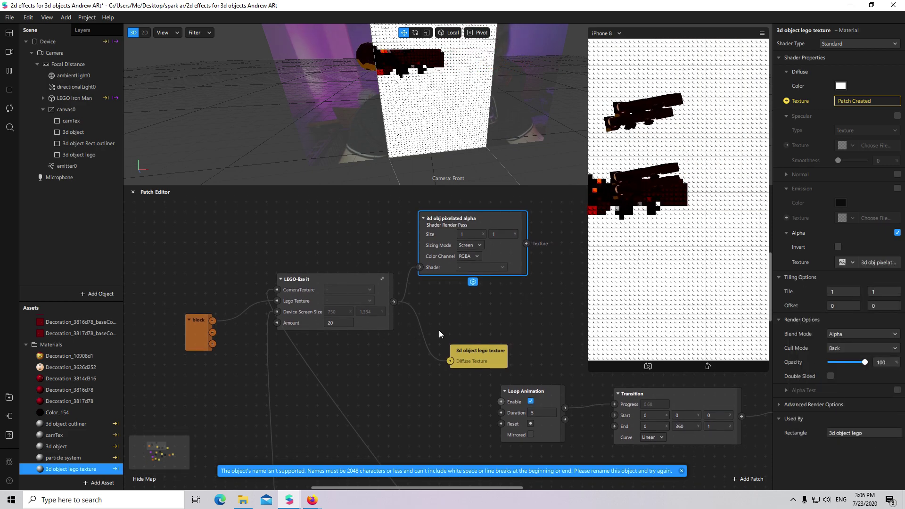
# Add the Pixelate Shader asset to the patch graph and connect the Scene Render Pass output to its Texture input.
pyautogui.scroll(-3, 335, 347)
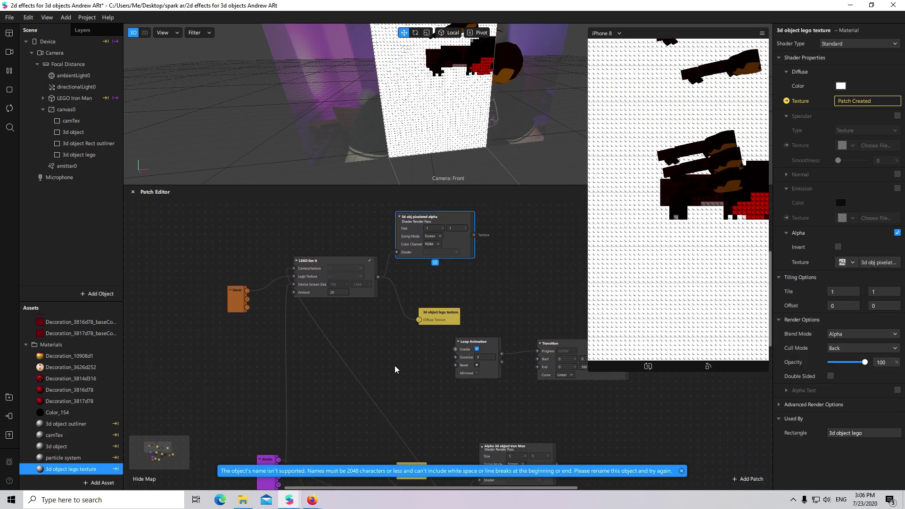
pyautogui.scroll(-2, 395, 366)
pyautogui.scroll(-3, 73, 414)
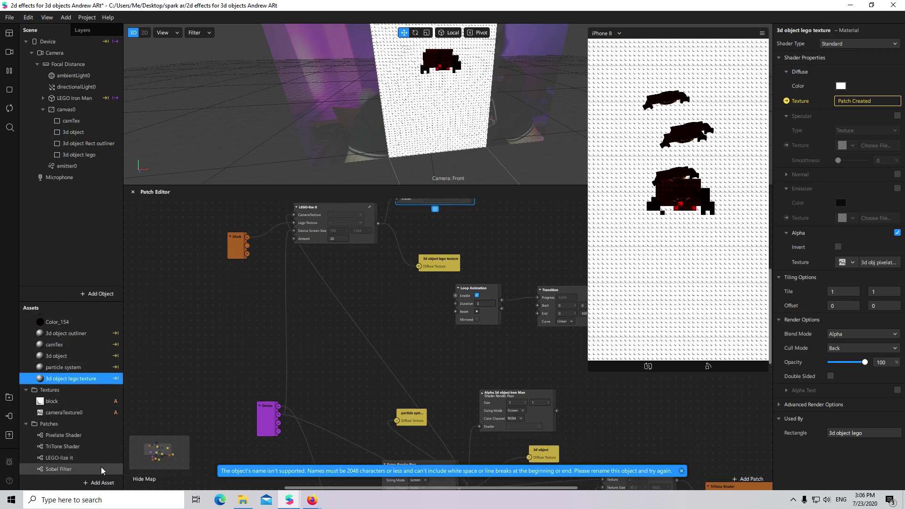
pyautogui.moveTo(61, 435); pyautogui.dragTo(394, 295)
pyautogui.scroll(-5, 448, 320)
pyautogui.scroll(6, 413, 332)
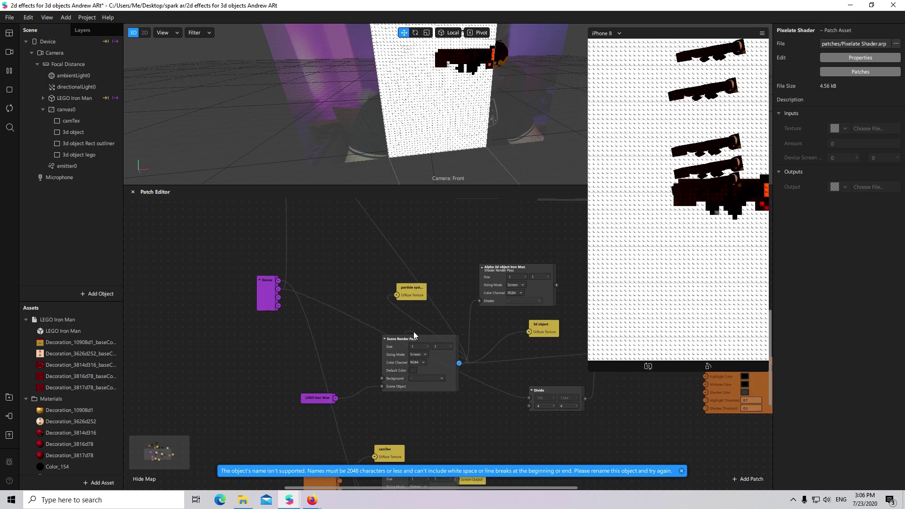
pyautogui.scroll(1, 376, 341)
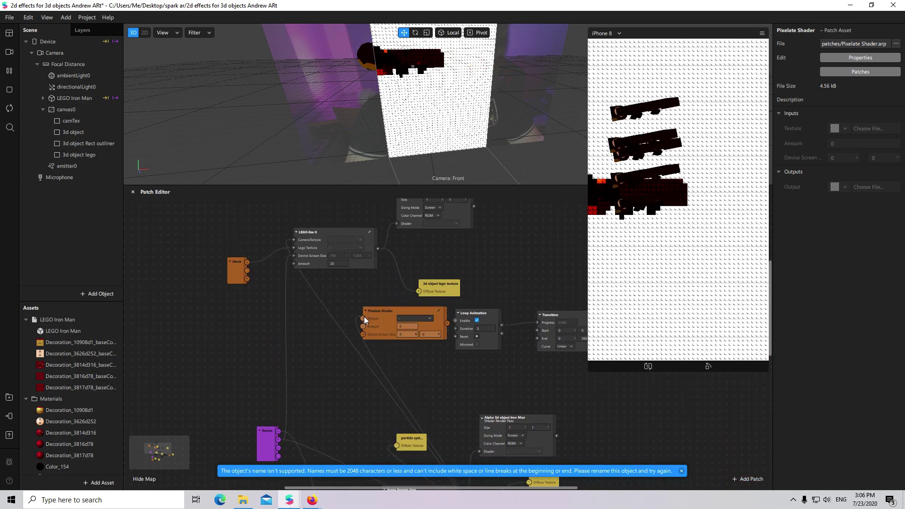
pyautogui.scroll(-8, 510, 338)
pyautogui.moveTo(363, 319); pyautogui.dragTo(460, 427)
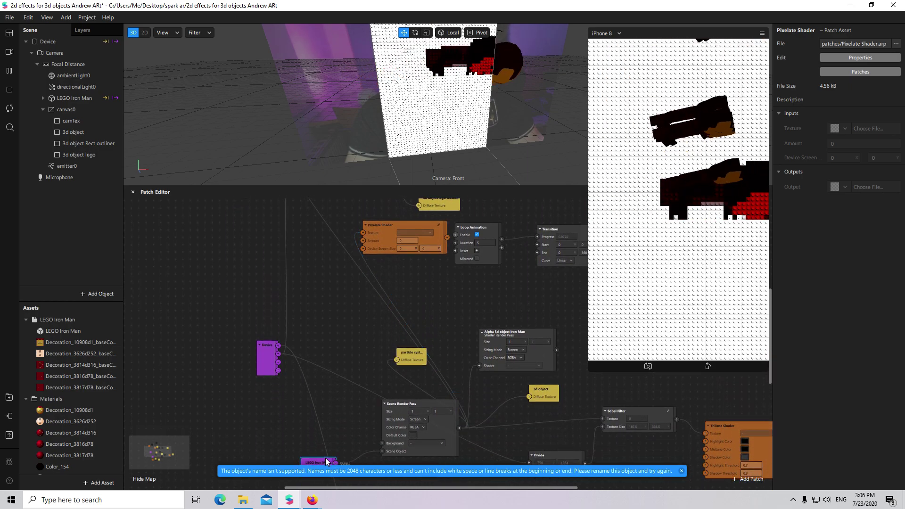
pyautogui.moveTo(326, 462); pyautogui.dragTo(347, 427)
# Convert the Pixelate Shader to a patch group and connect the Device's screen size to its Device Screen Size input.
pyautogui.scroll(8, 424, 330)
pyautogui.rightClick(439, 316)
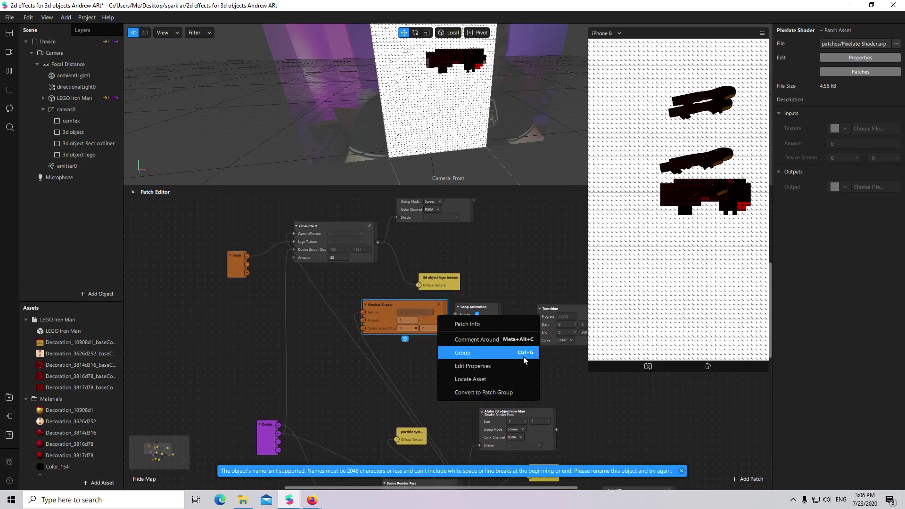
pyautogui.click(499, 393)
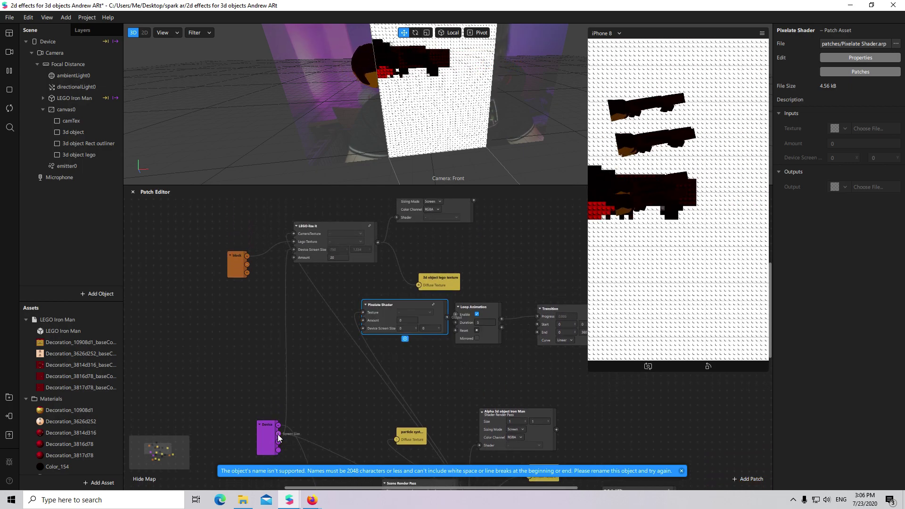
pyautogui.moveTo(284, 431); pyautogui.dragTo(364, 328)
pyautogui.keyDown('ctrl'); pyautogui.scroll(5, 410, 337); pyautogui.keyUp('ctrl')
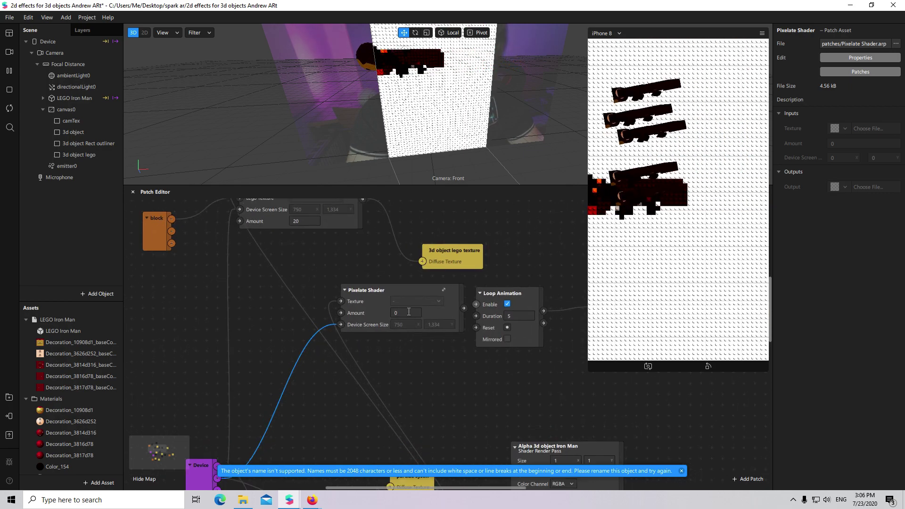
# Set the Pixelate Shader's Amount to 20, matching the LEGO-lize it patch.
pyautogui.click(407, 321)
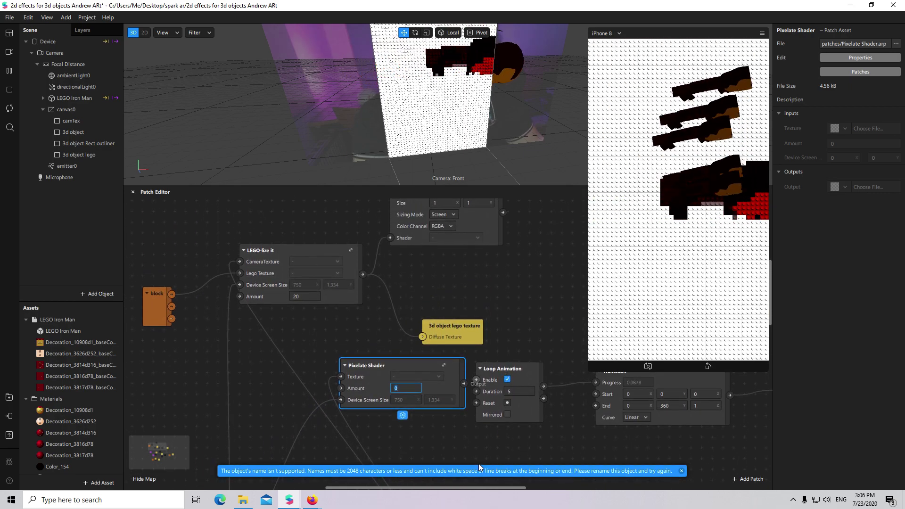
pyautogui.moveTo(227, 235); pyautogui.dragTo(373, 315)
pyautogui.click(371, 353)
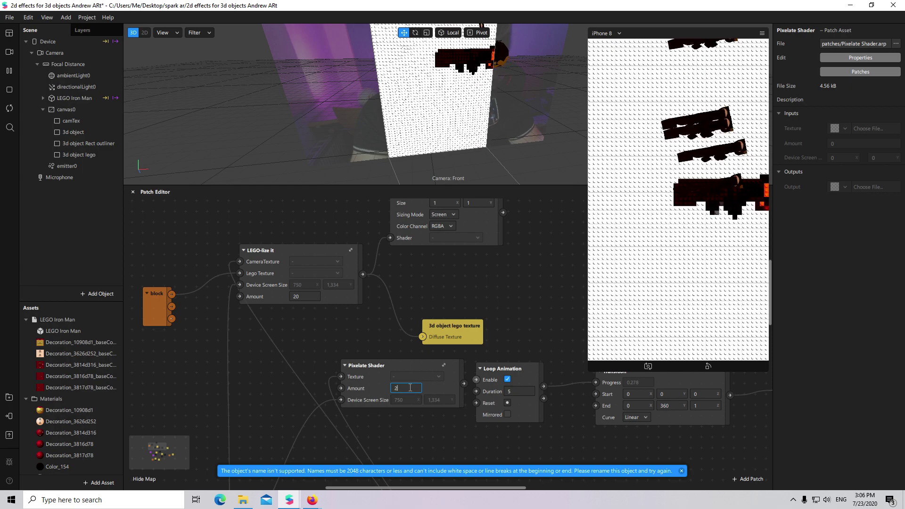
pyautogui.write('0')
pyautogui.press('Return')
# Move the Pixelate Shader patch below LEGO-lize it and connect its output to the 3d obj pixelated alpha patch's Shader input.
pyautogui.moveTo(427, 381); pyautogui.dragTo(368, 373)
pyautogui.scroll(3, 449, 281)
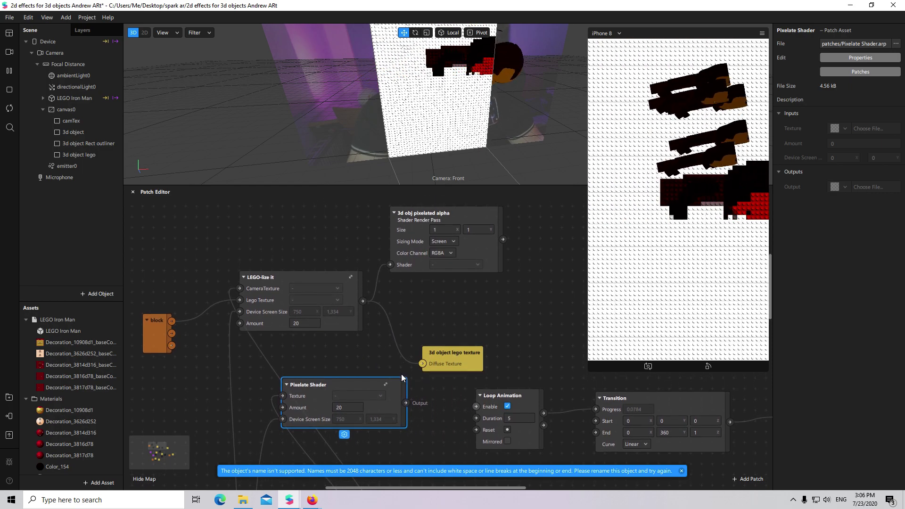
pyautogui.moveTo(406, 403); pyautogui.dragTo(391, 264)
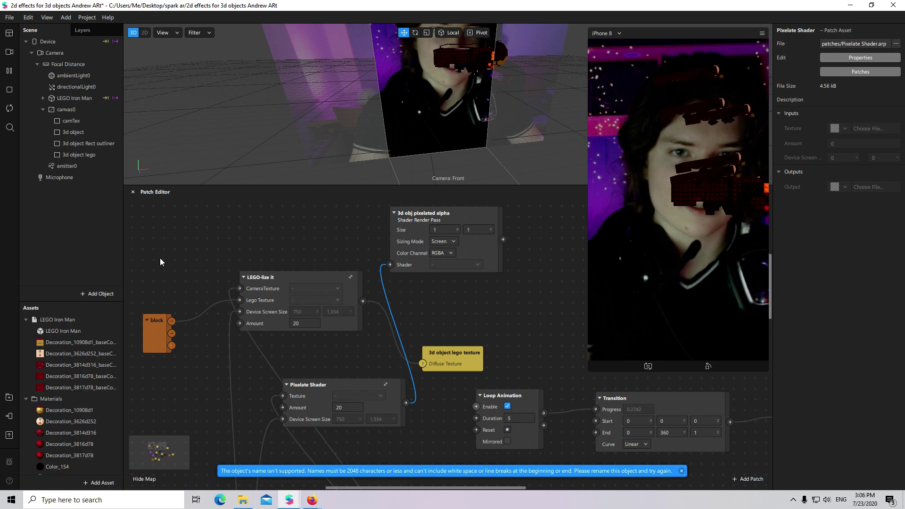
# Move the 3d object lego rectangle to about -19.5, -109.5 on the canvas, then select the 3d obj pixelated alpha patch.
pyautogui.doubleClick(96, 155)
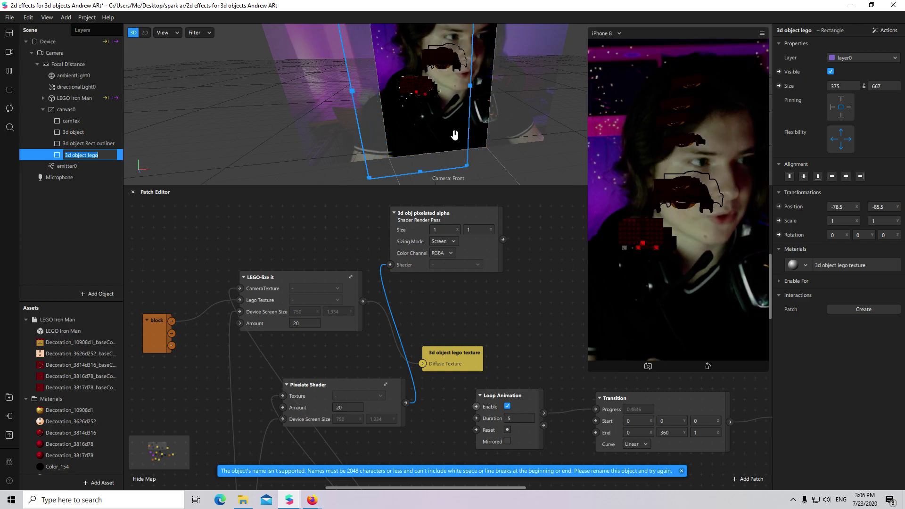
pyautogui.moveTo(454, 135); pyautogui.dragTo(480, 144)
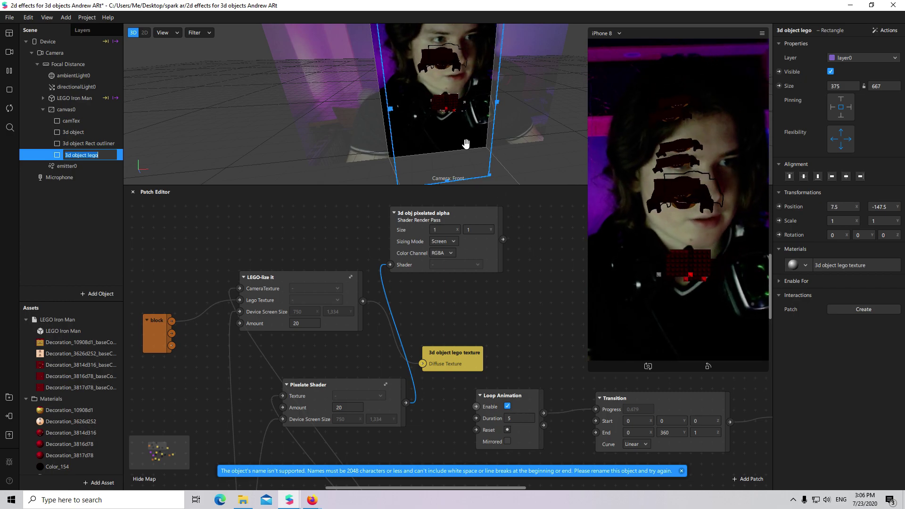
pyautogui.moveTo(467, 143)
pyautogui.mouseDown()
pyautogui.moveTo(443, 141)
pyautogui.moveTo(465, 136)
pyautogui.mouseUp()
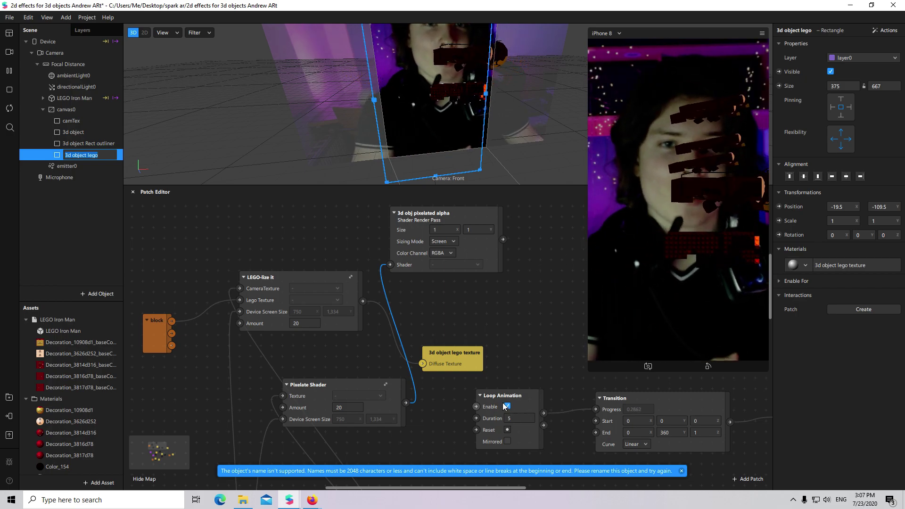
pyautogui.click(524, 279)
pyautogui.click(481, 258)
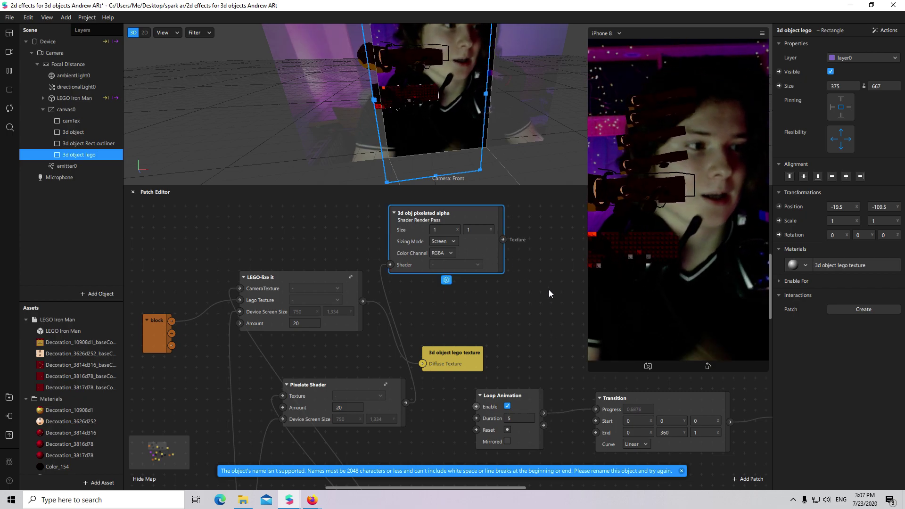